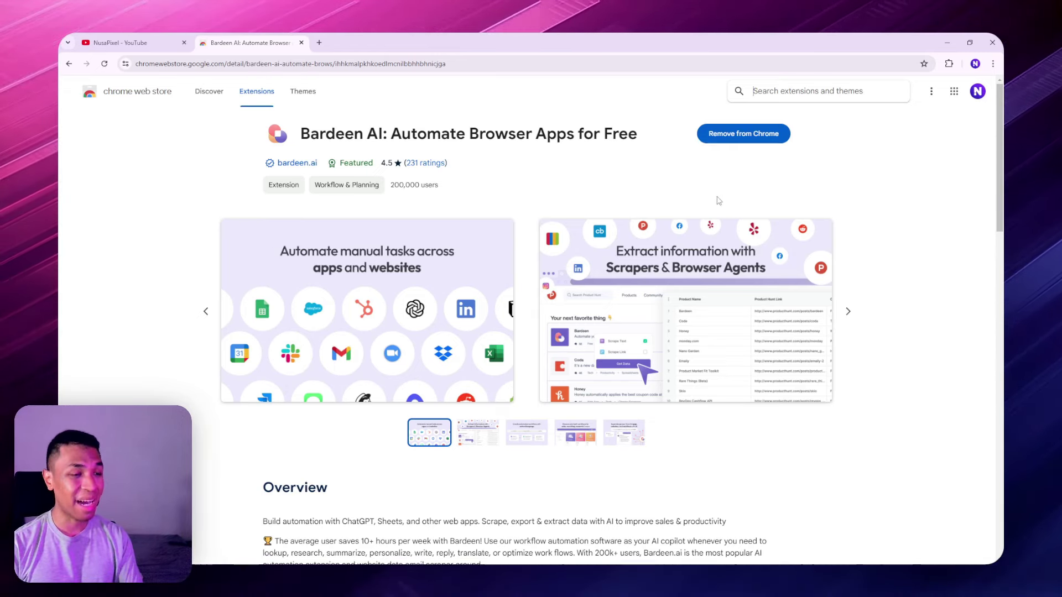
- Pin the Bardeen AI extension to the browser toolbar
{"action": "left_click", "coordinate": [948, 64]}
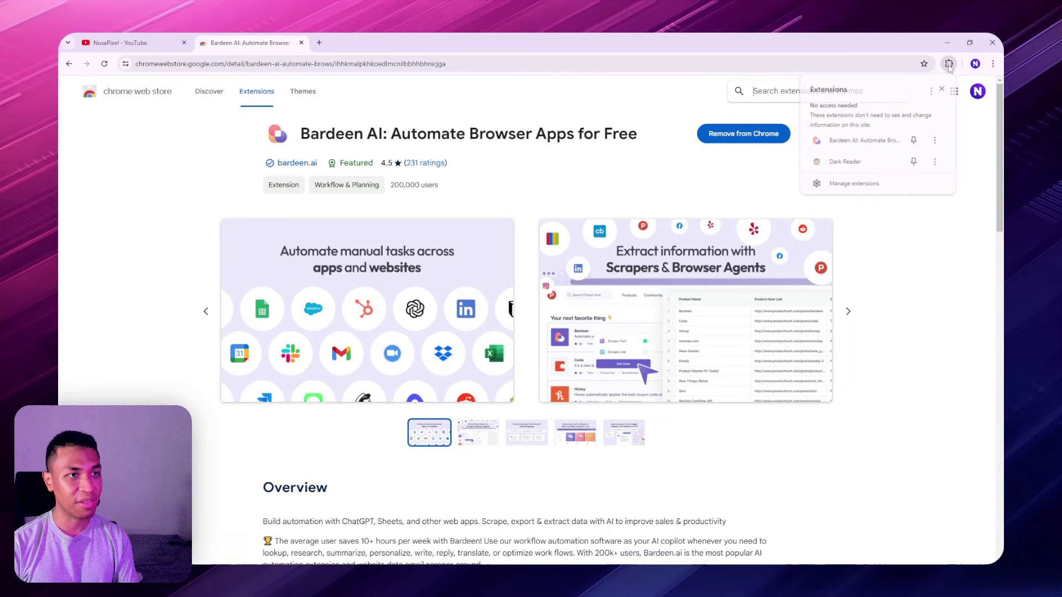
{"action": "left_click", "coordinate": [942, 87]}
{"action": "left_click", "coordinate": [949, 64]}
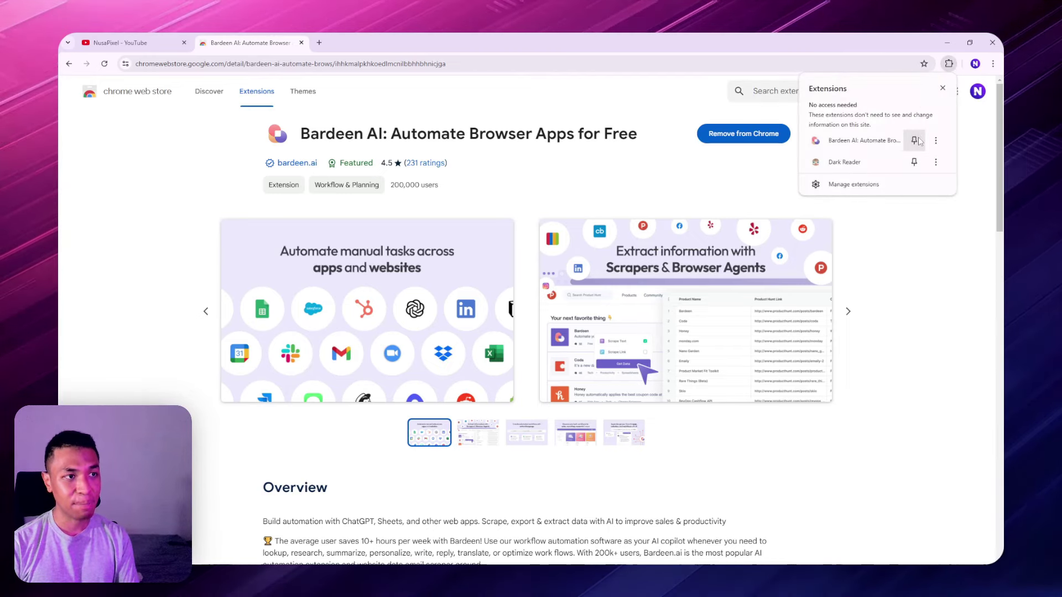
{"action": "left_click", "coordinate": [914, 140]}
{"action": "left_click", "coordinate": [854, 255]}
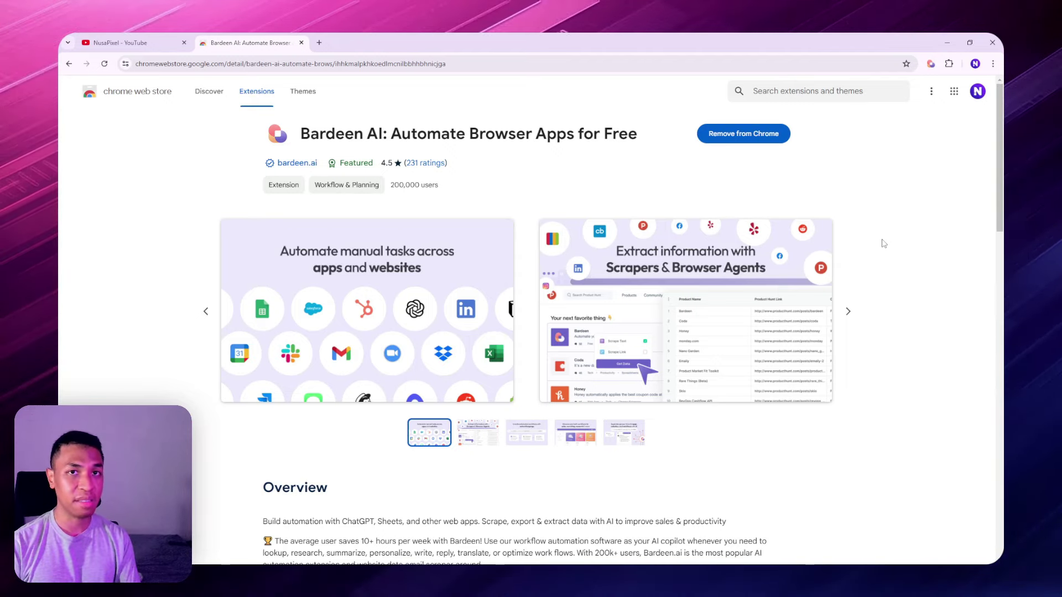
- Search Google for "Mistral AI" in a new tab and show only the news results
{"action": "left_click", "coordinate": [319, 43]}
{"action": "left_click", "coordinate": [484, 228]}
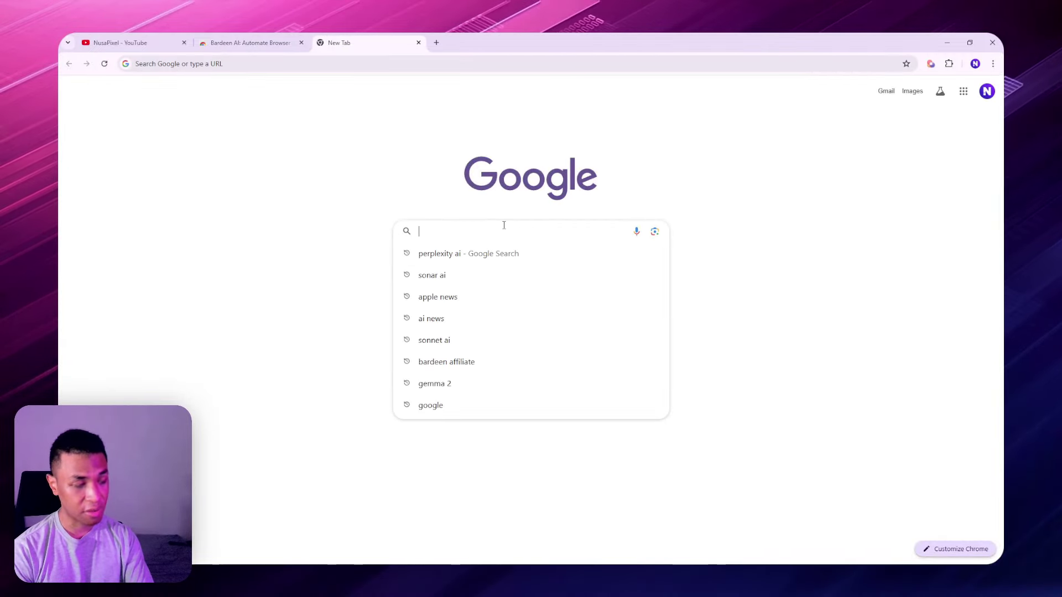
{"action": "type", "text": "Mistral AI"}
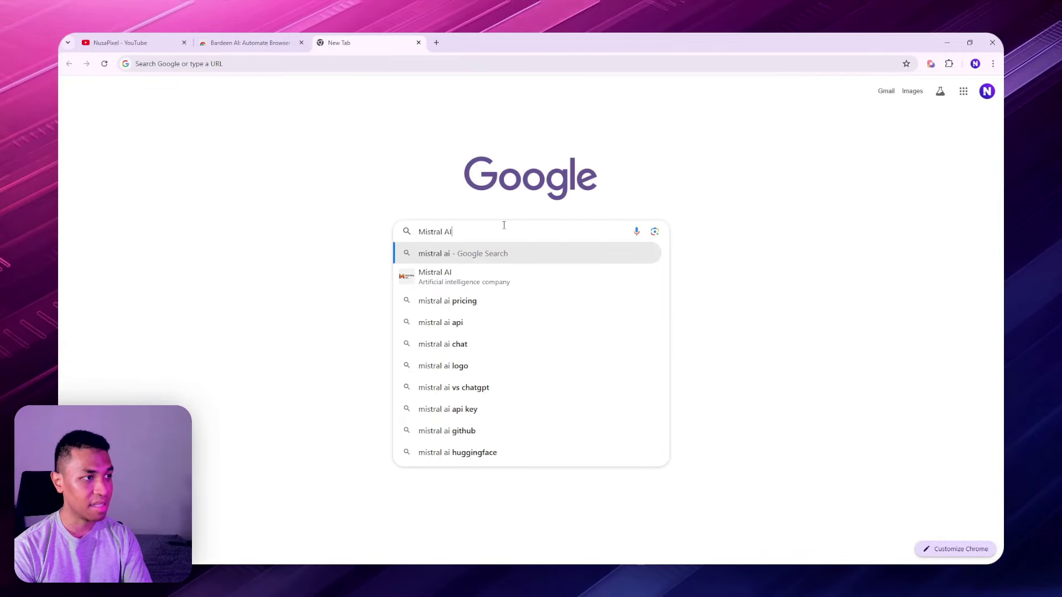
{"action": "key", "text": "Return"}
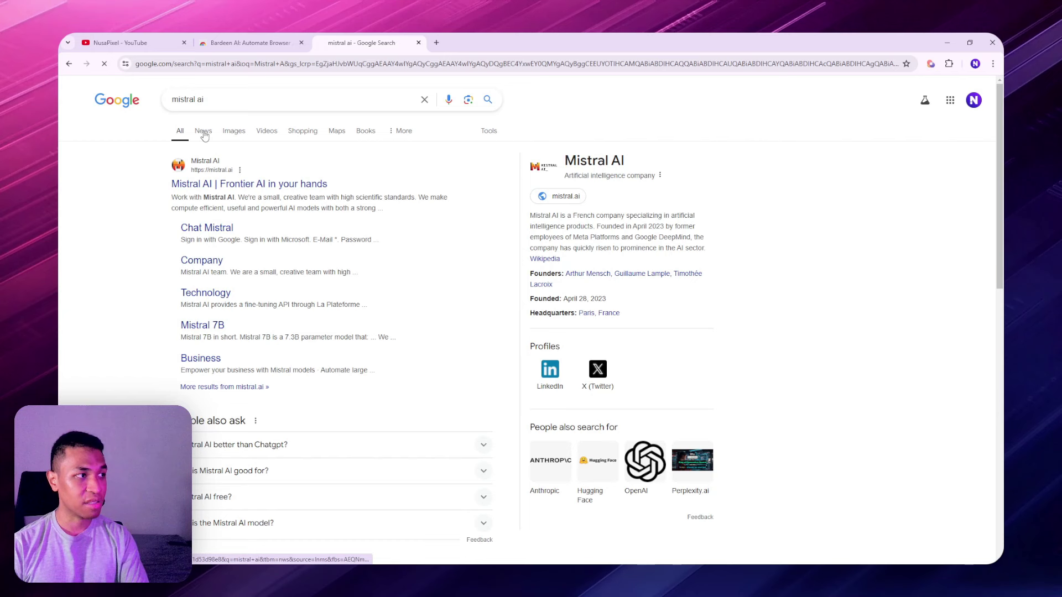
{"action": "left_click", "coordinate": [204, 135]}
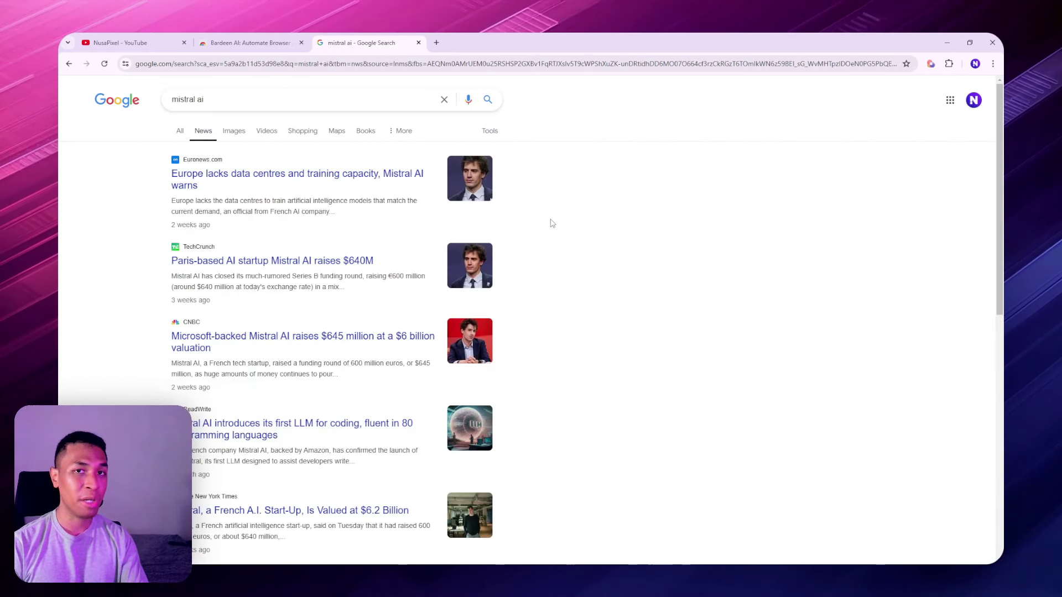
{"action": "scroll", "coordinate": [570, 212], "scroll_direction": "down", "scroll_amount": 1}
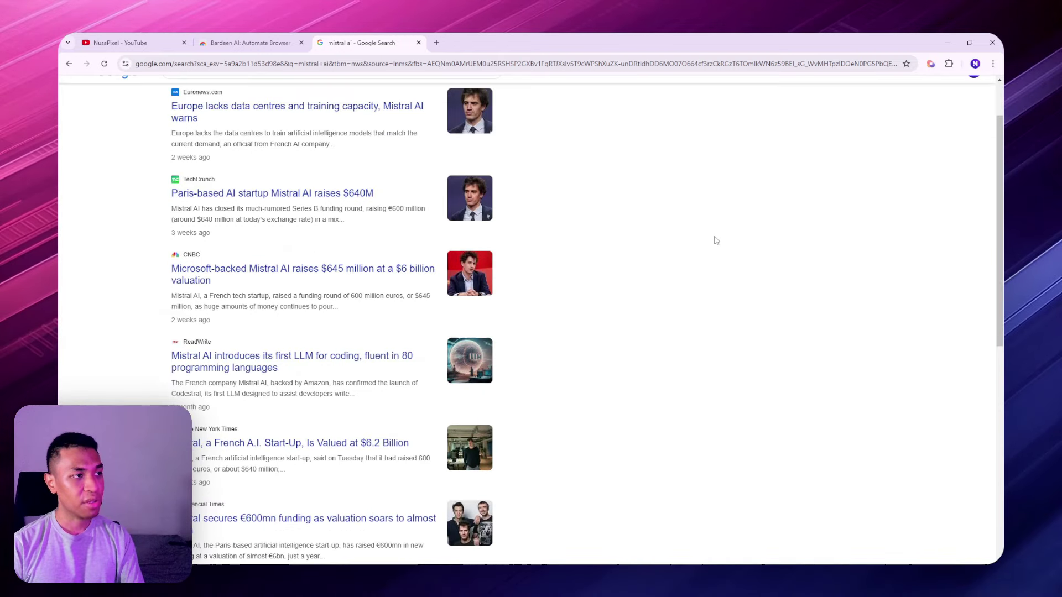
{"action": "scroll", "coordinate": [714, 237], "scroll_direction": "up", "scroll_amount": 1}
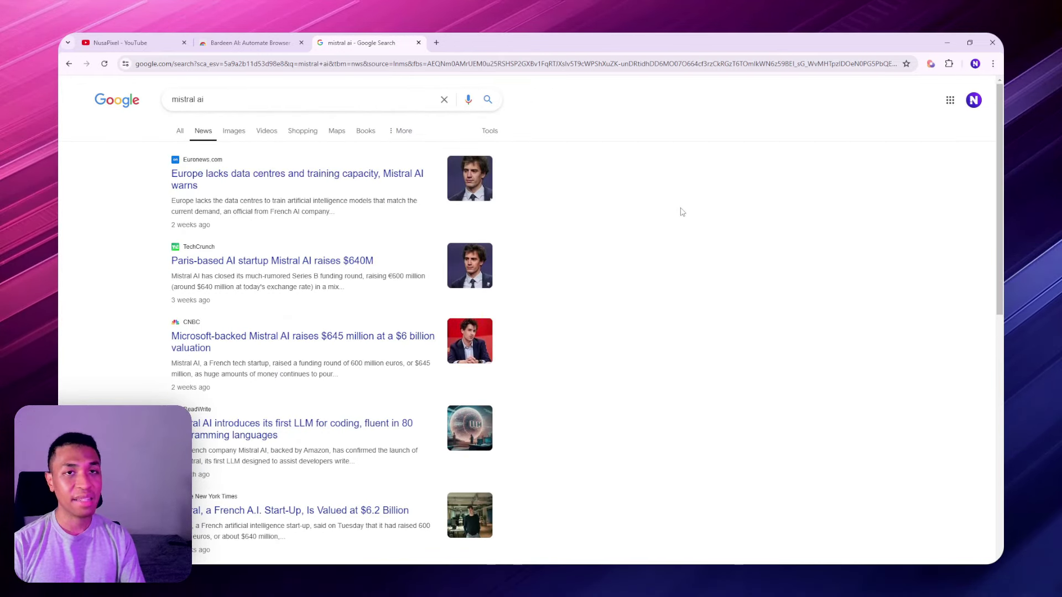
- Open the Bardeen extension on the news results page and start creating a new automation
{"action": "left_click", "coordinate": [931, 64]}
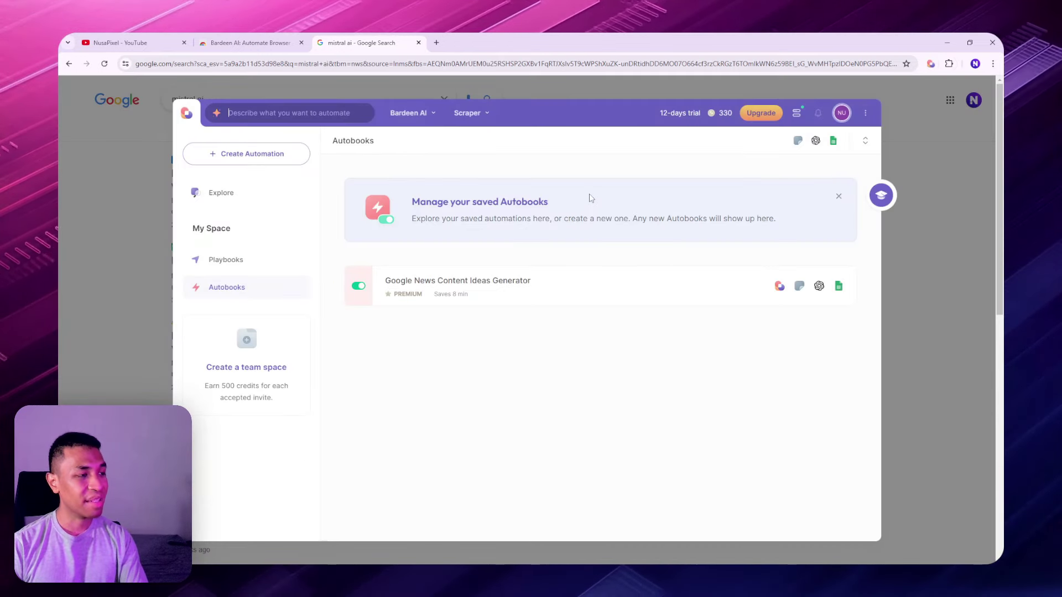
{"action": "left_click", "coordinate": [272, 156]}
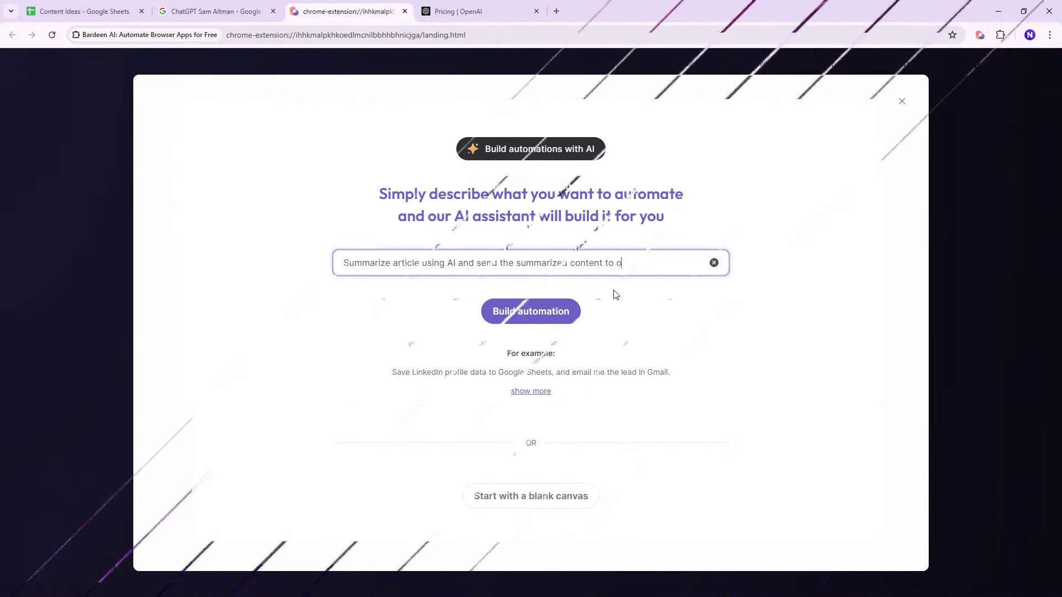
- Generate an automation from the prompt "Summarize article using AI and send the summarized content to Google Sheet" and review its flow
{"action": "type", "text": "oogle Sheets"}
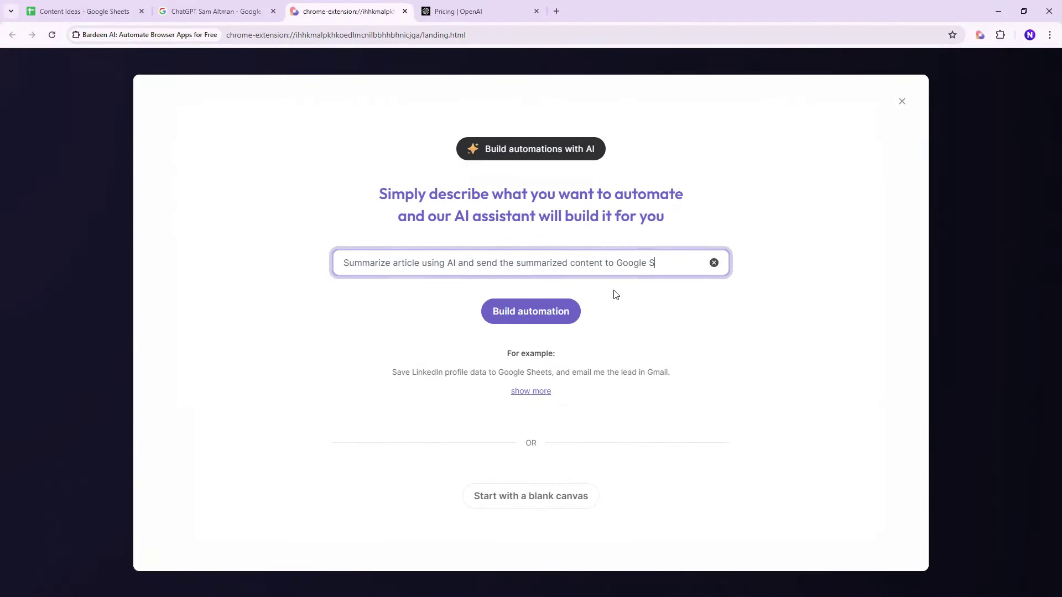
{"action": "key", "text": "Return"}
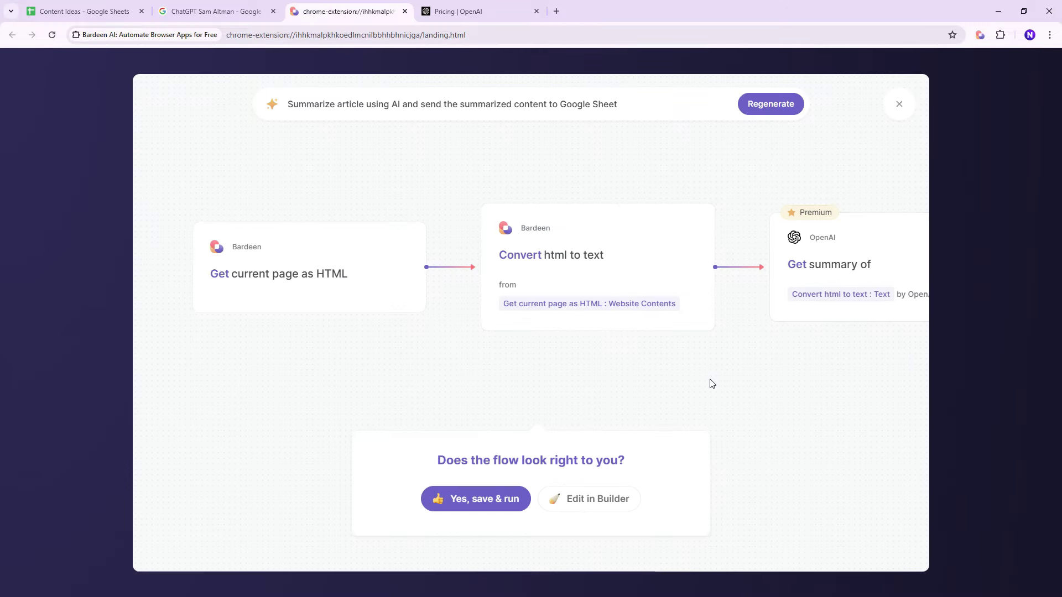
{"action": "left_click_drag", "start_coordinate": [718, 379], "coordinate": [543, 379]}
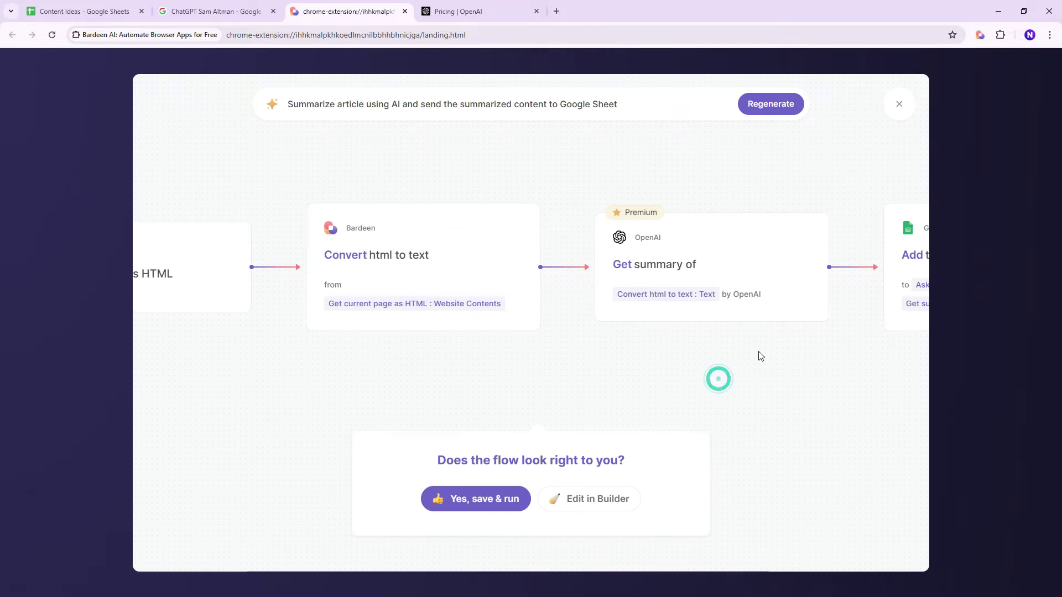
{"action": "left_click_drag", "start_coordinate": [766, 351], "coordinate": [520, 353]}
{"action": "left_click_drag", "start_coordinate": [756, 380], "coordinate": [494, 381]}
{"action": "left_click", "coordinate": [470, 373]}
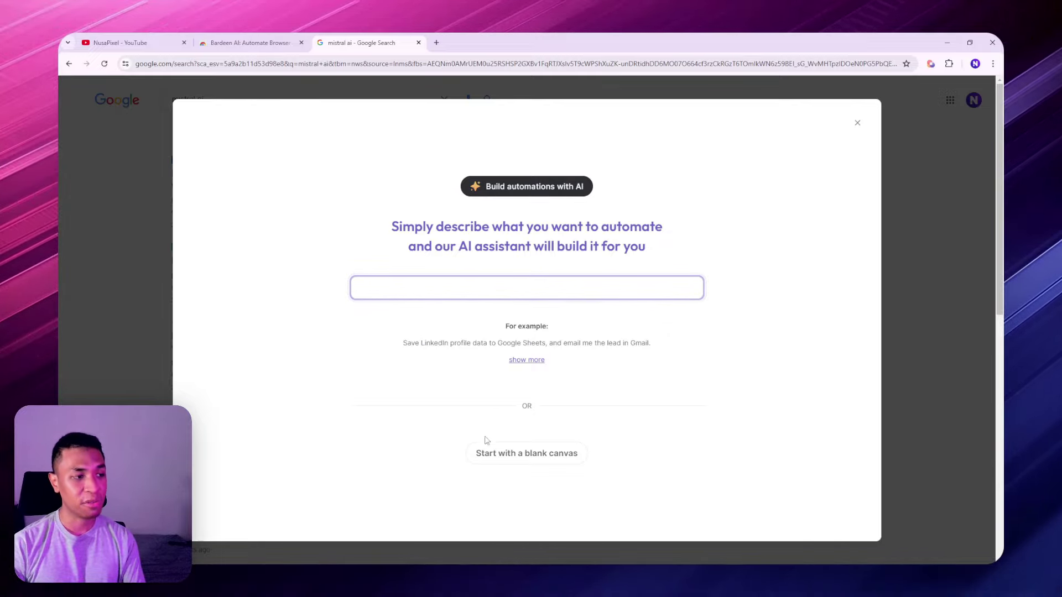
- Start the automation from a blank canvas and add a "Scrape data on active tab" action
{"action": "left_click", "coordinate": [542, 462]}
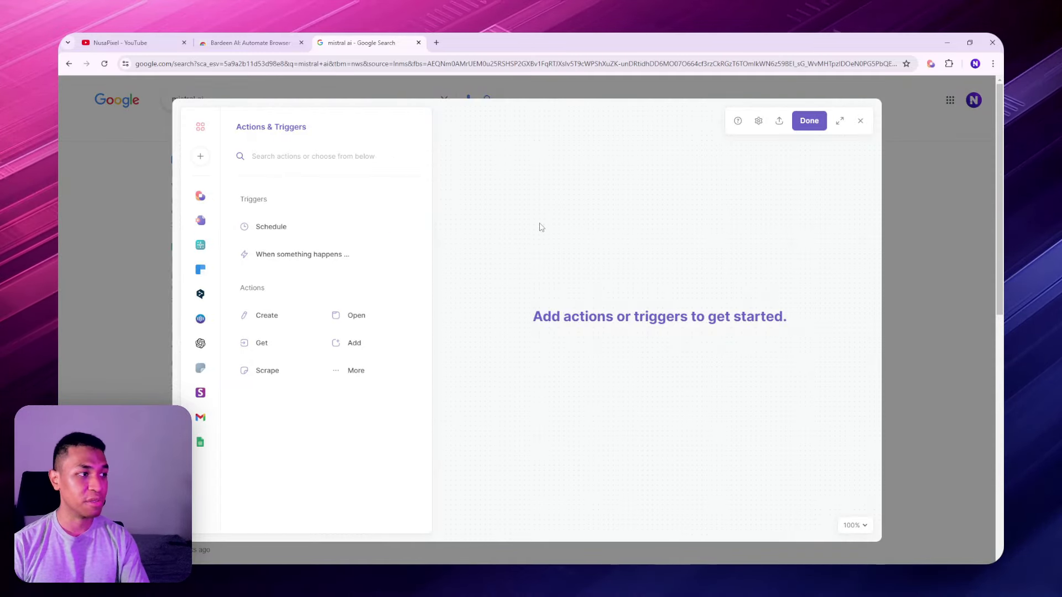
{"action": "left_click", "coordinate": [277, 371]}
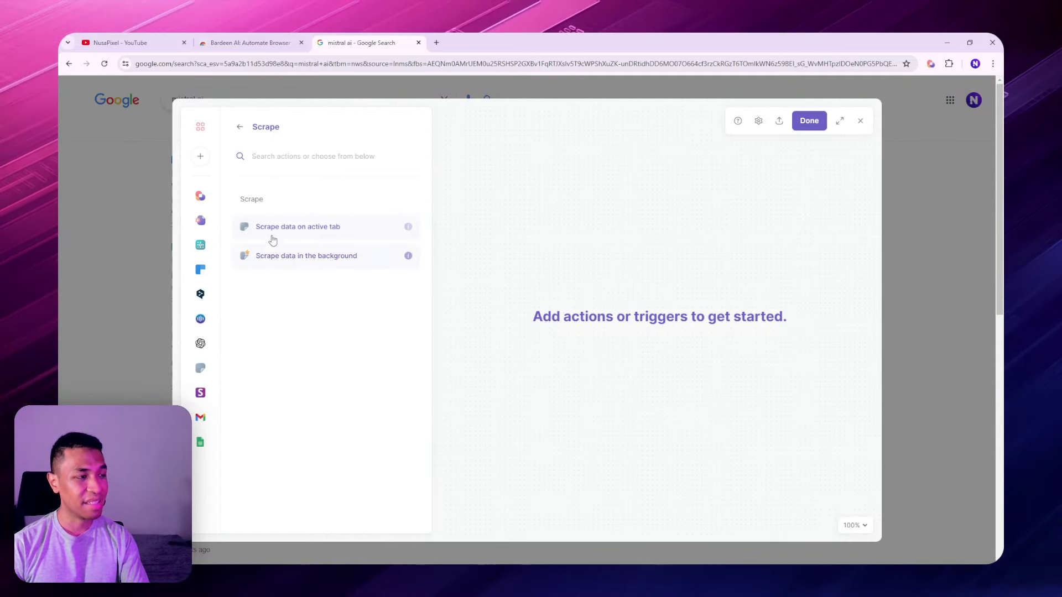
{"action": "left_click", "coordinate": [309, 230]}
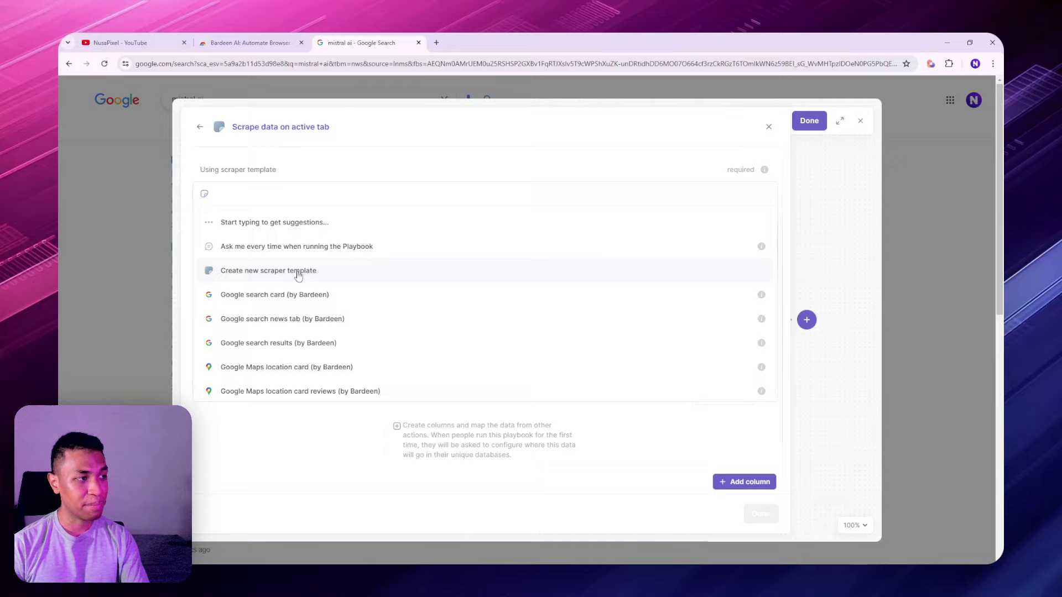
- Create a new self-built scraper template of the "List or table" type for the focused mistral ai Google Search tab
{"action": "left_click", "coordinate": [321, 274]}
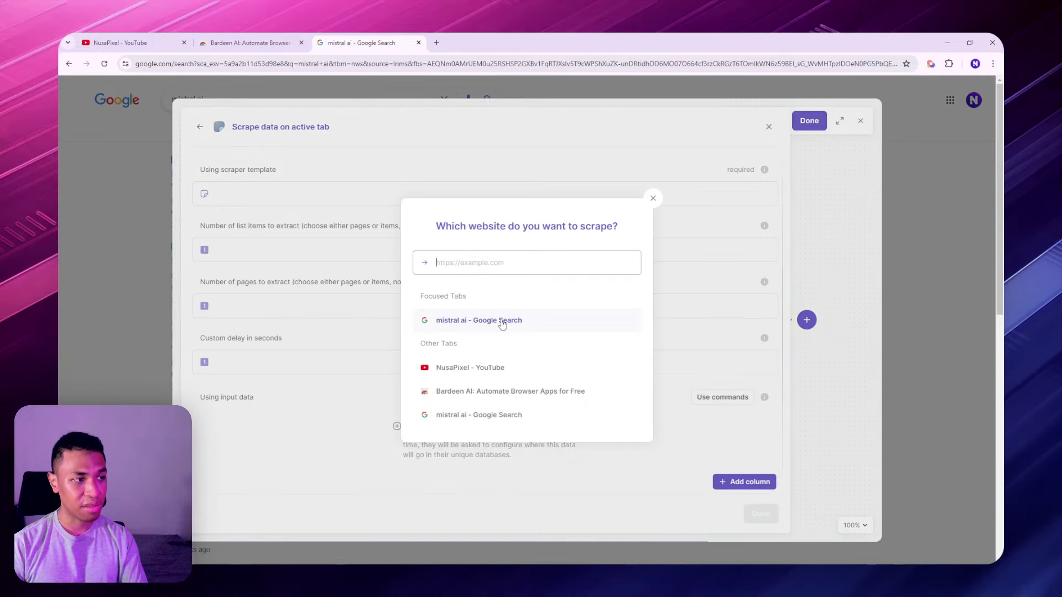
{"action": "left_click", "coordinate": [519, 322]}
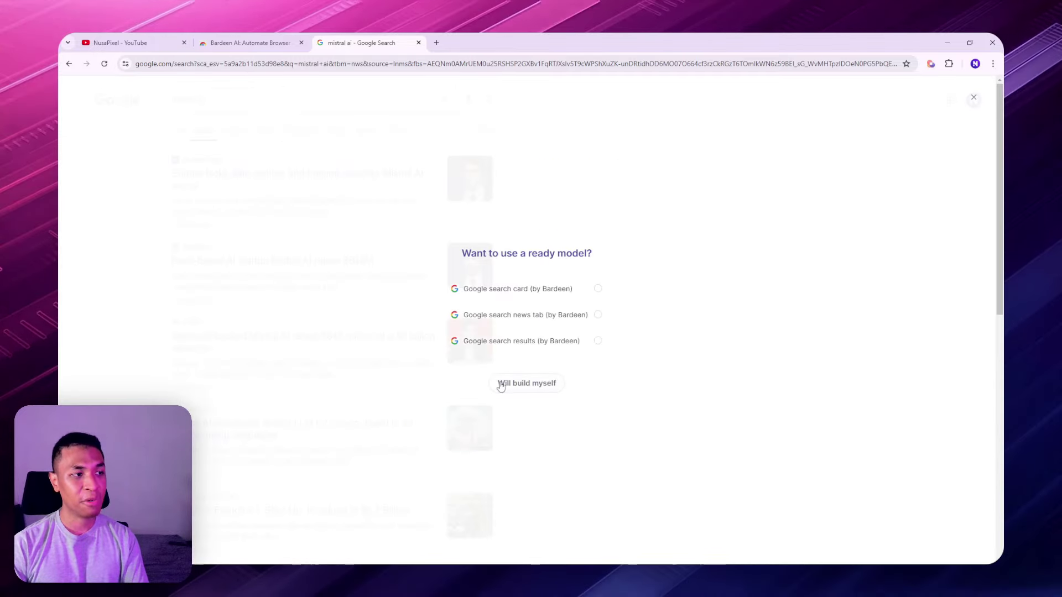
{"action": "left_click", "coordinate": [522, 383]}
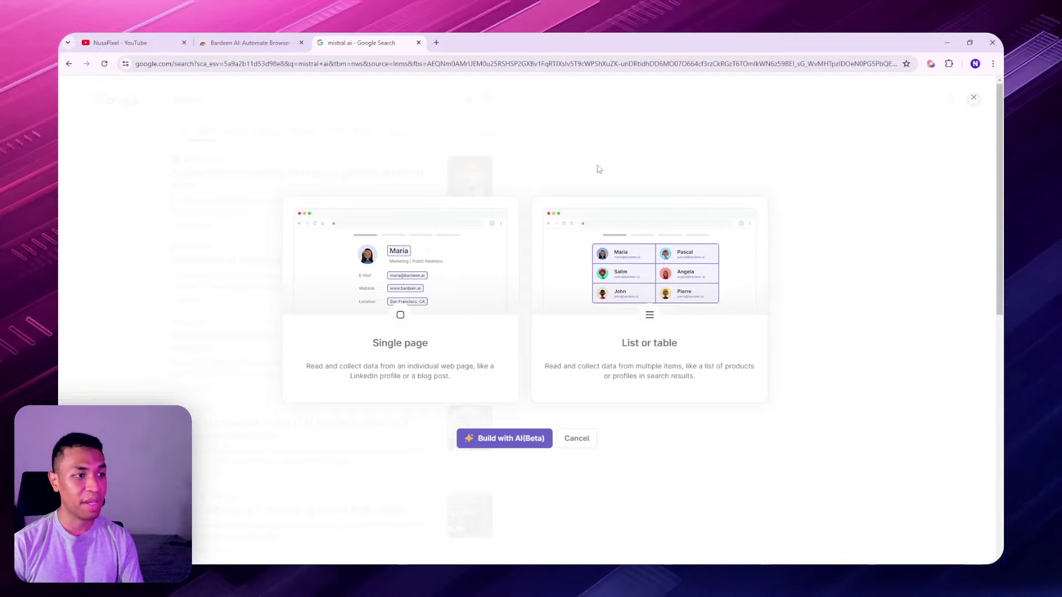
{"action": "left_click", "coordinate": [667, 353]}
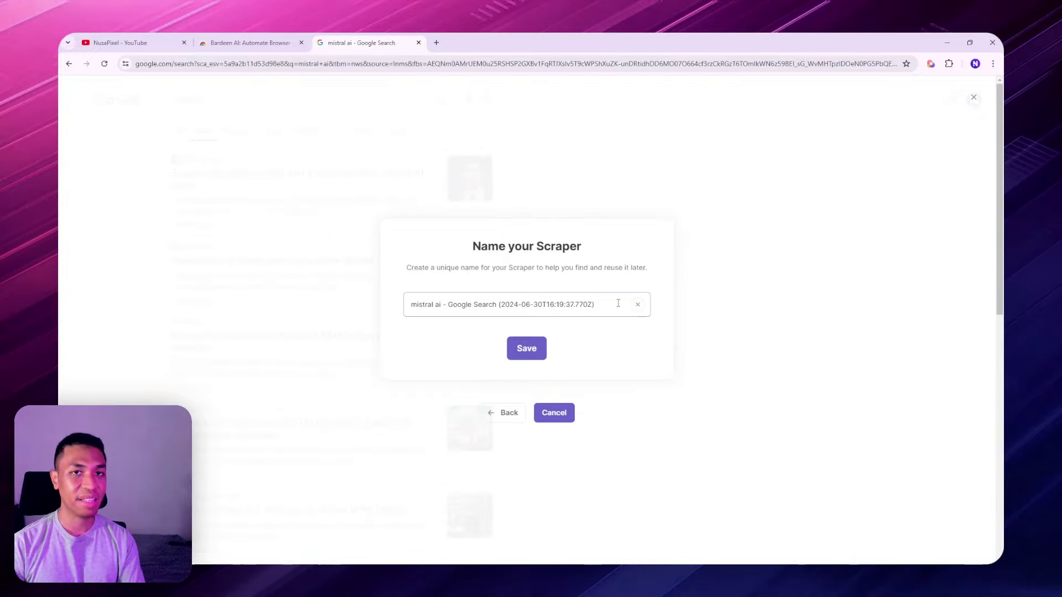
- Name the scraper "Google News Scraper" and save the name
{"action": "triple_click", "coordinate": [609, 302]}
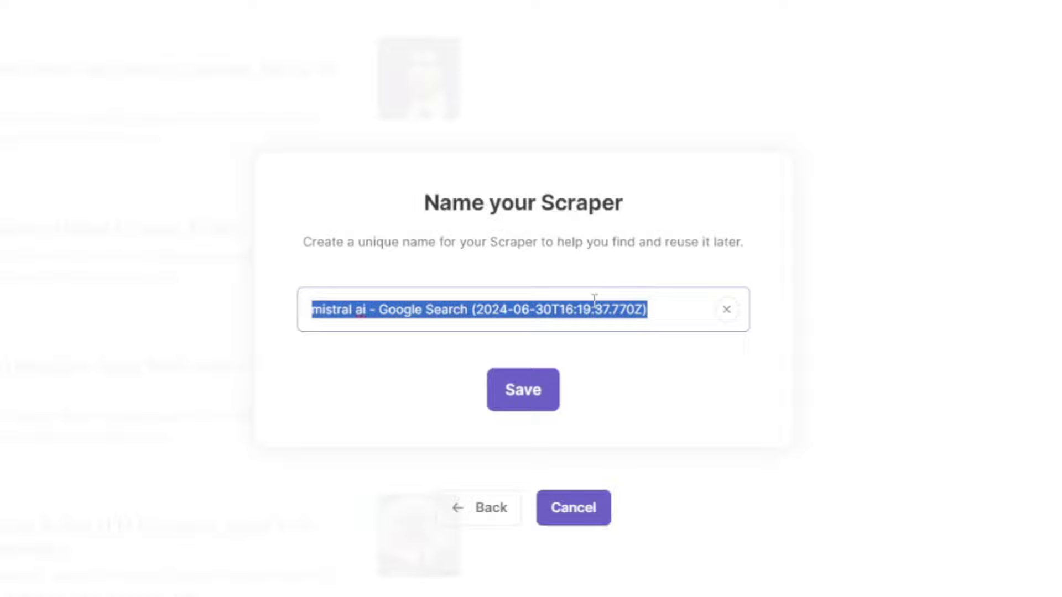
{"action": "type", "text": "Google"}
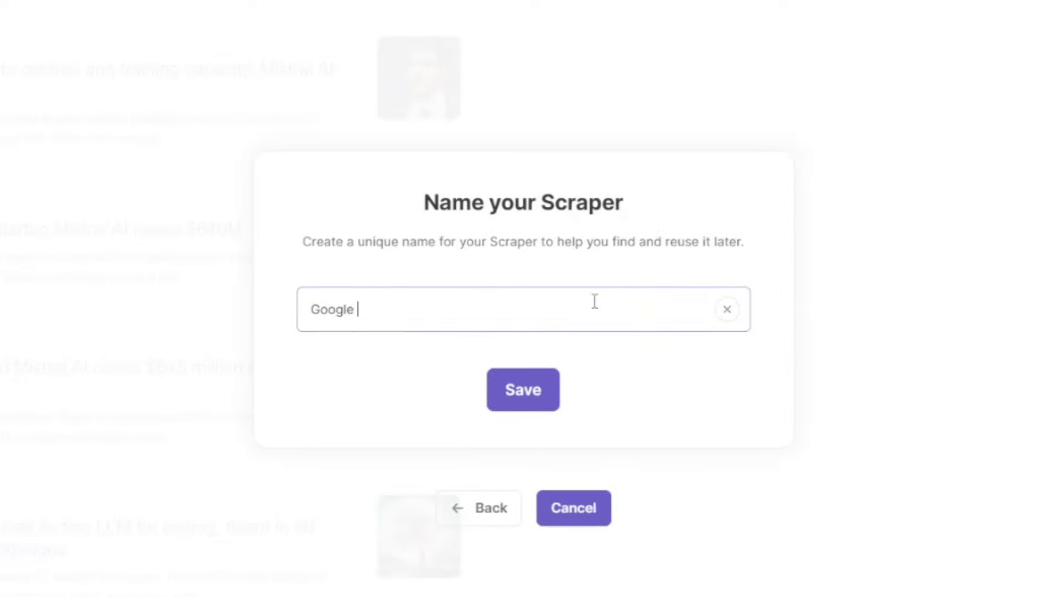
{"action": "type", "text": " News Scraper"}
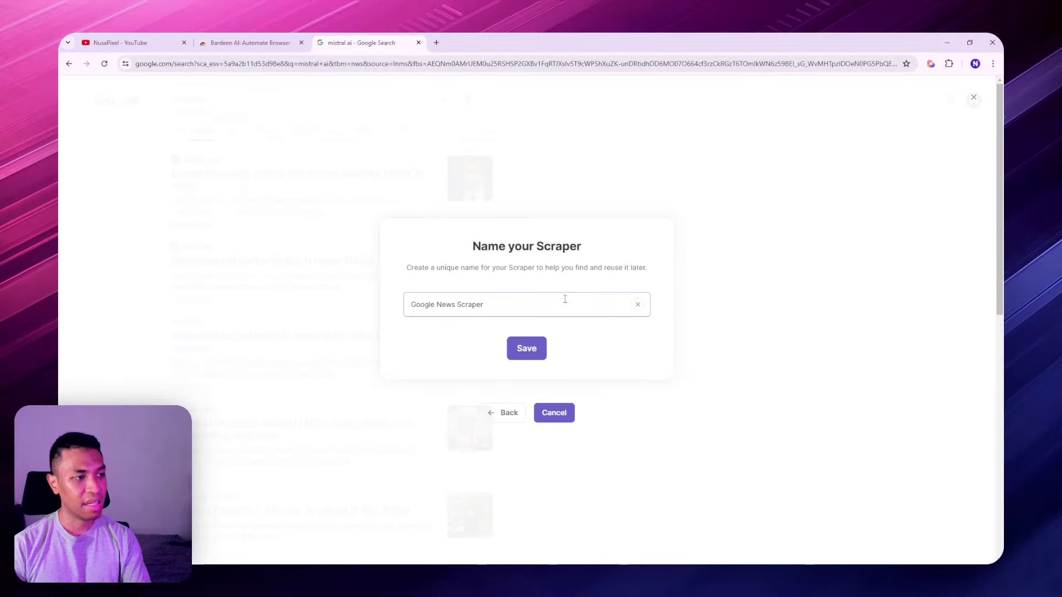
{"action": "left_click", "coordinate": [522, 390]}
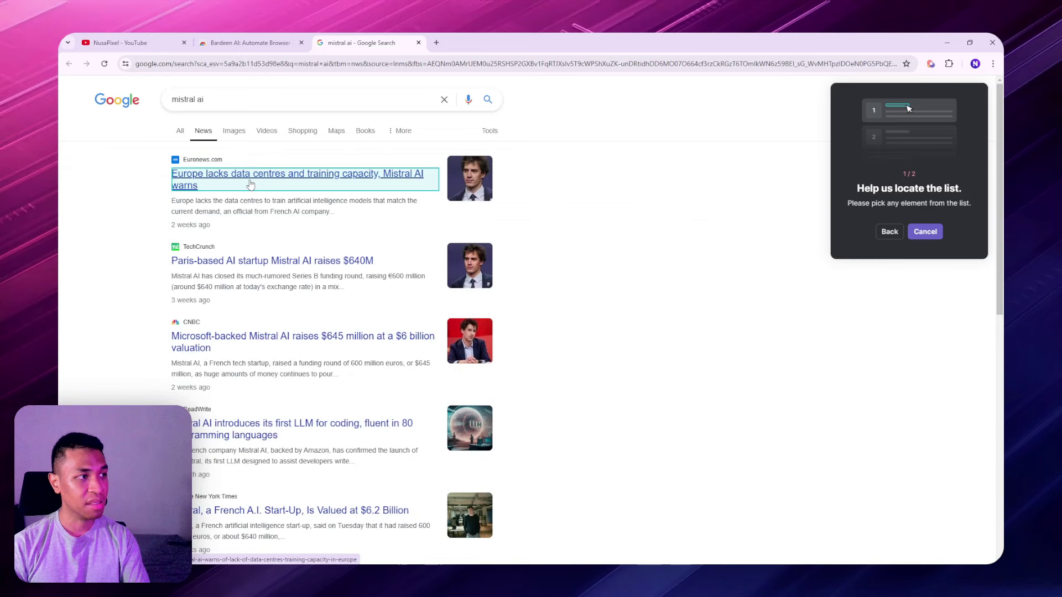
- Identify the news list for the scraper by picking the Euronews headline and the TechCrunch headline as matching elements
{"action": "left_click", "coordinate": [253, 177]}
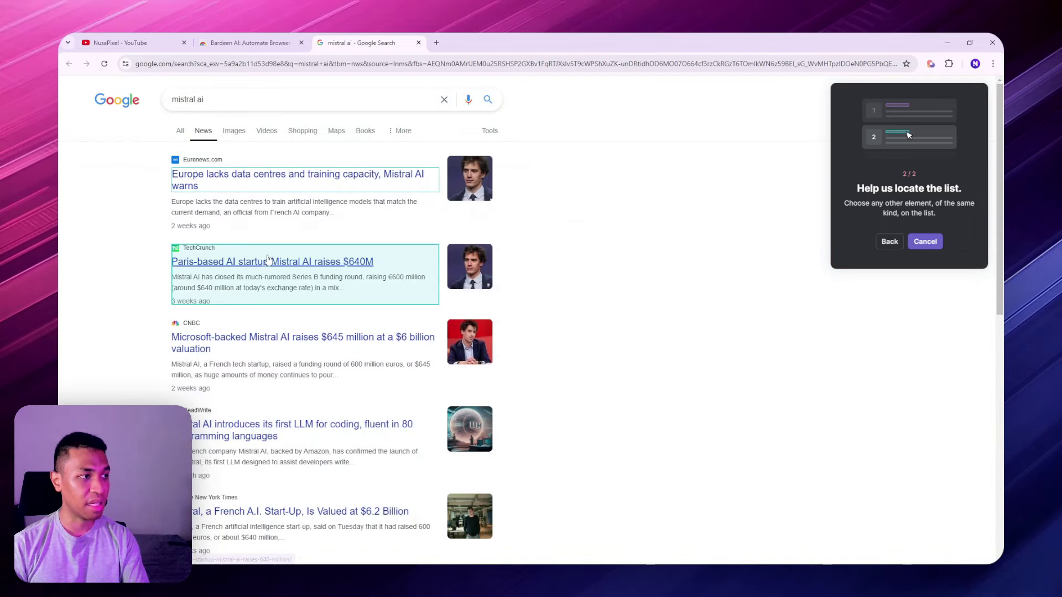
{"action": "left_click", "coordinate": [257, 267]}
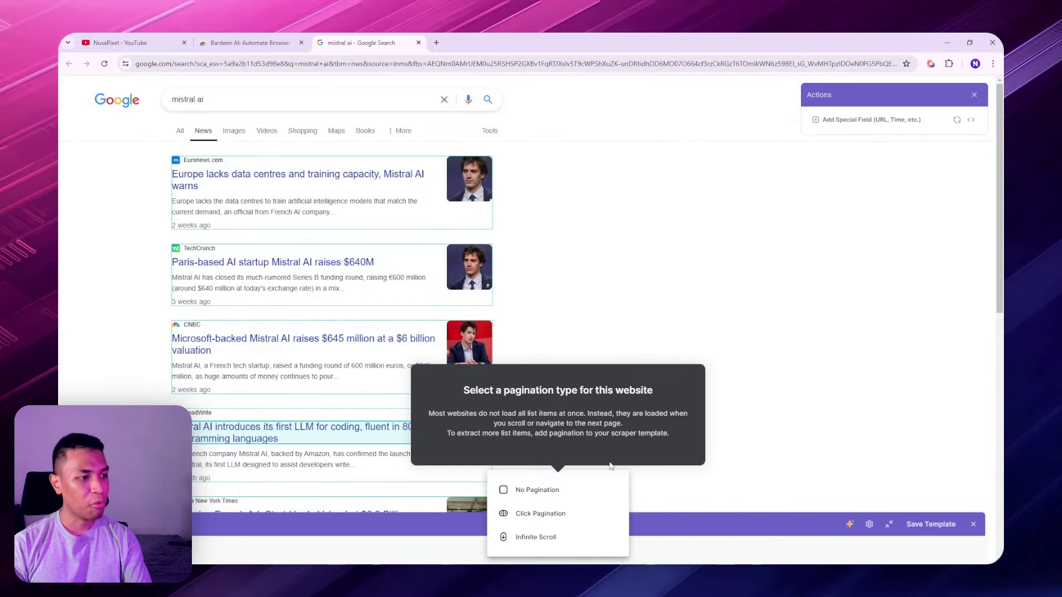
- Check how the news results page loads further items and set the scraper to "No Pagination"
{"action": "scroll", "coordinate": [711, 449], "scroll_direction": "down", "scroll_amount": 2}
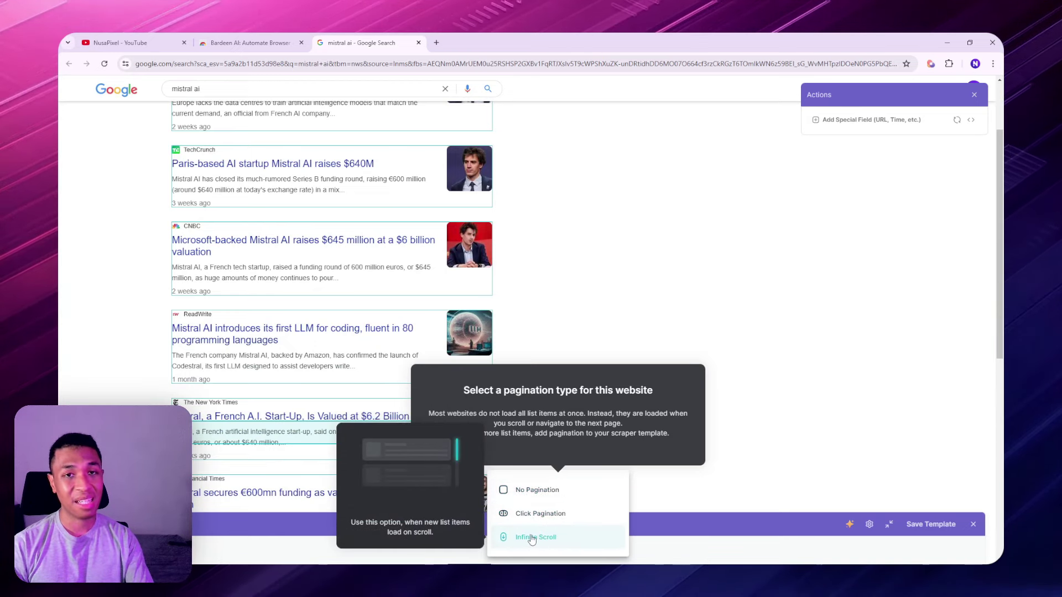
{"action": "scroll", "coordinate": [685, 310], "scroll_direction": "down", "scroll_amount": 8}
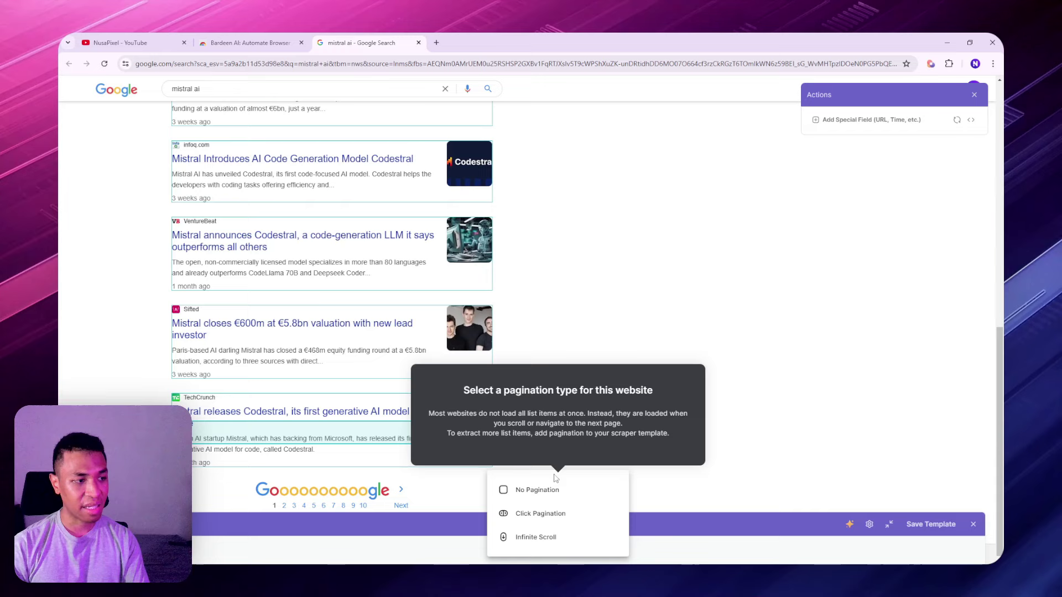
{"action": "mouse_move", "coordinate": [517, 520]}
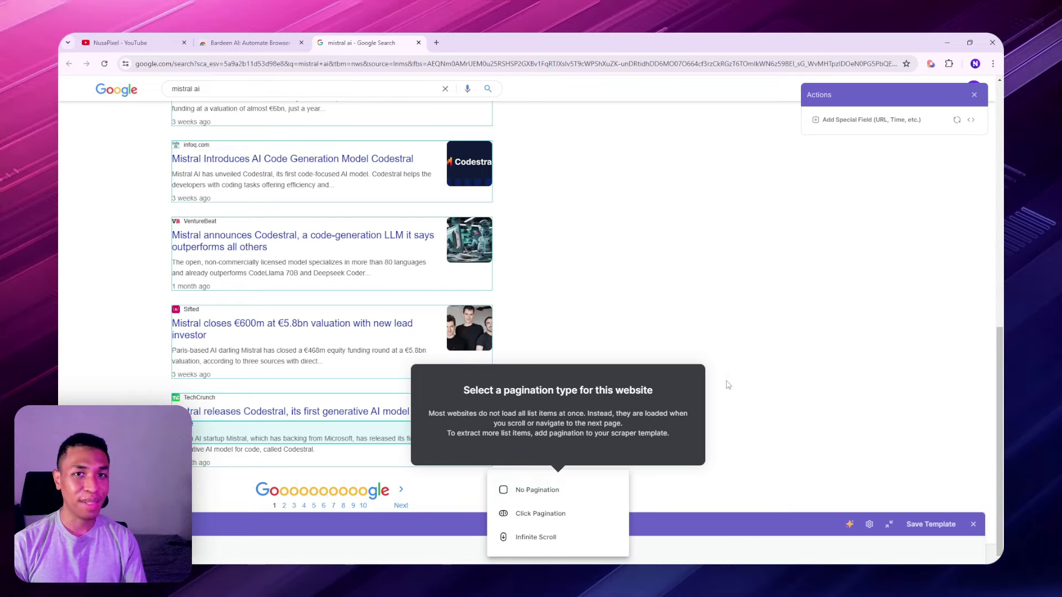
{"action": "scroll", "coordinate": [557, 230], "scroll_direction": "up", "scroll_amount": 10}
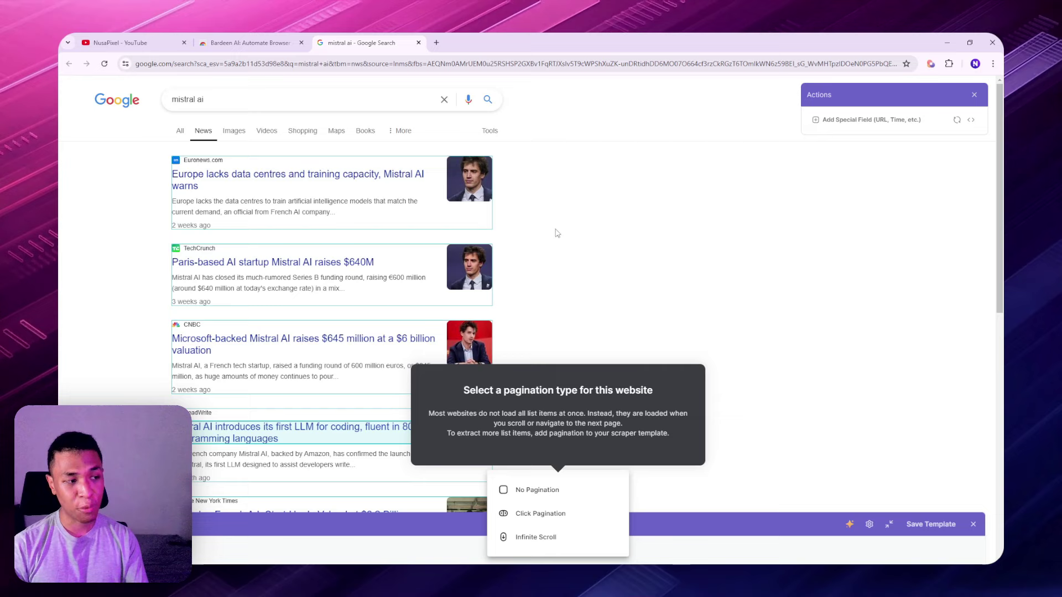
{"action": "left_click", "coordinate": [531, 498]}
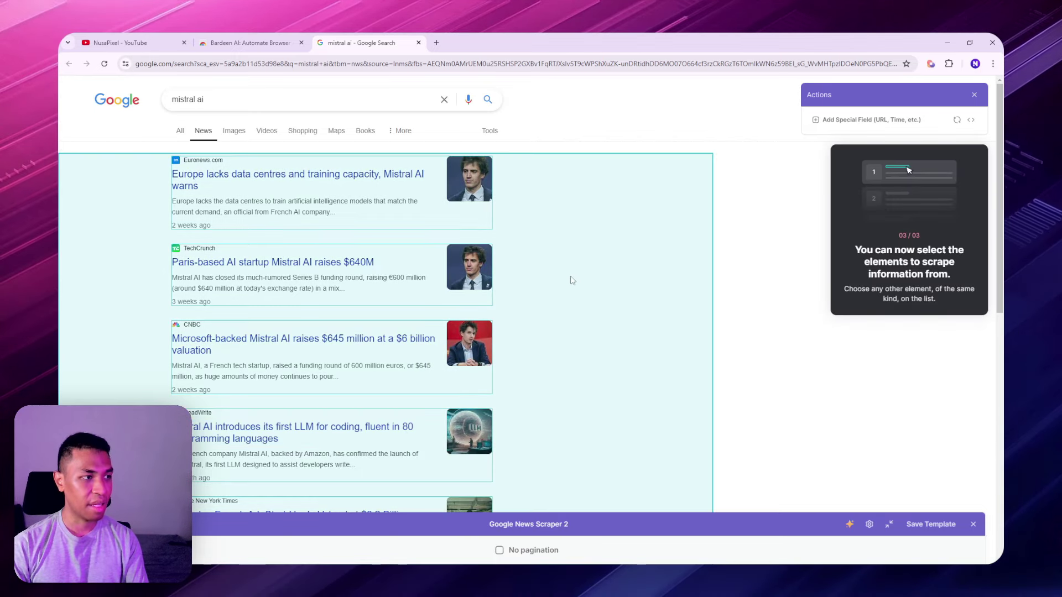
{"action": "scroll", "coordinate": [624, 326], "scroll_direction": "down", "scroll_amount": 2}
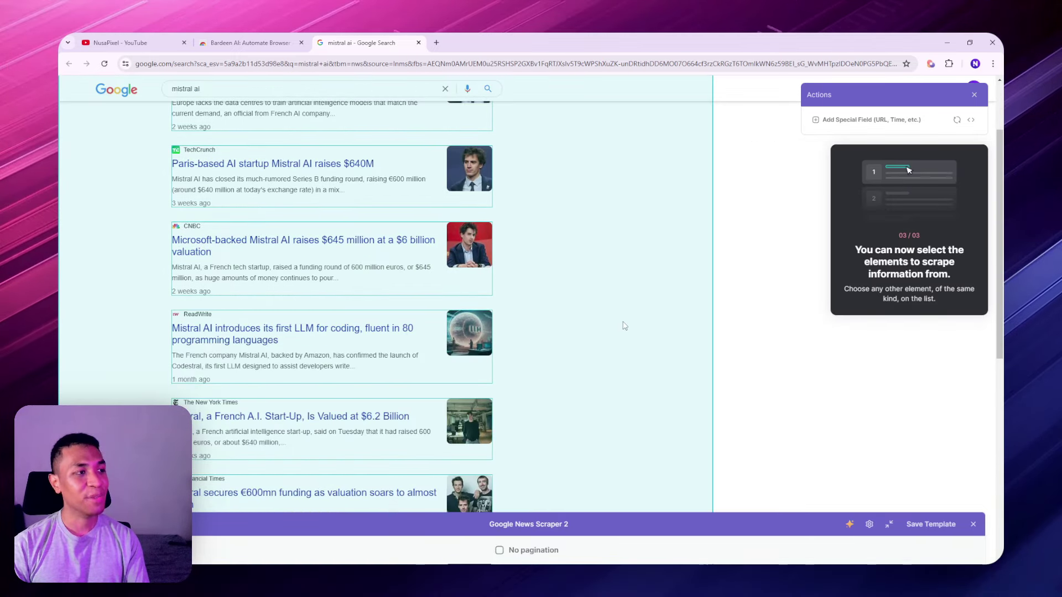
{"action": "scroll", "coordinate": [600, 329], "scroll_direction": "up", "scroll_amount": 2}
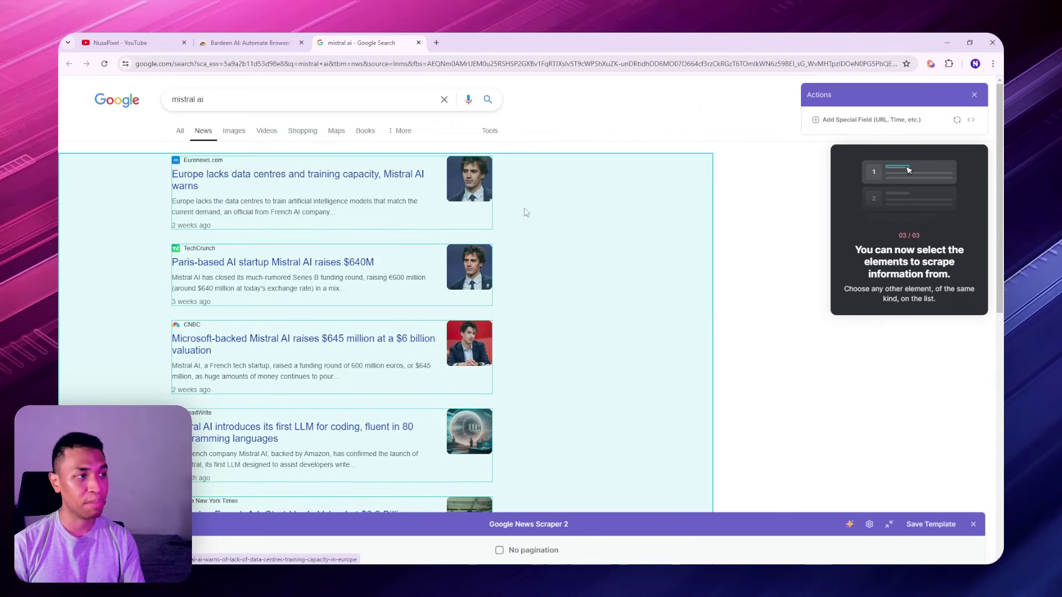
- Scrape the text of the Euronews headline element as a column titled "Article Title"
{"action": "left_click", "coordinate": [221, 179]}
{"action": "left_click", "coordinate": [658, 100]}
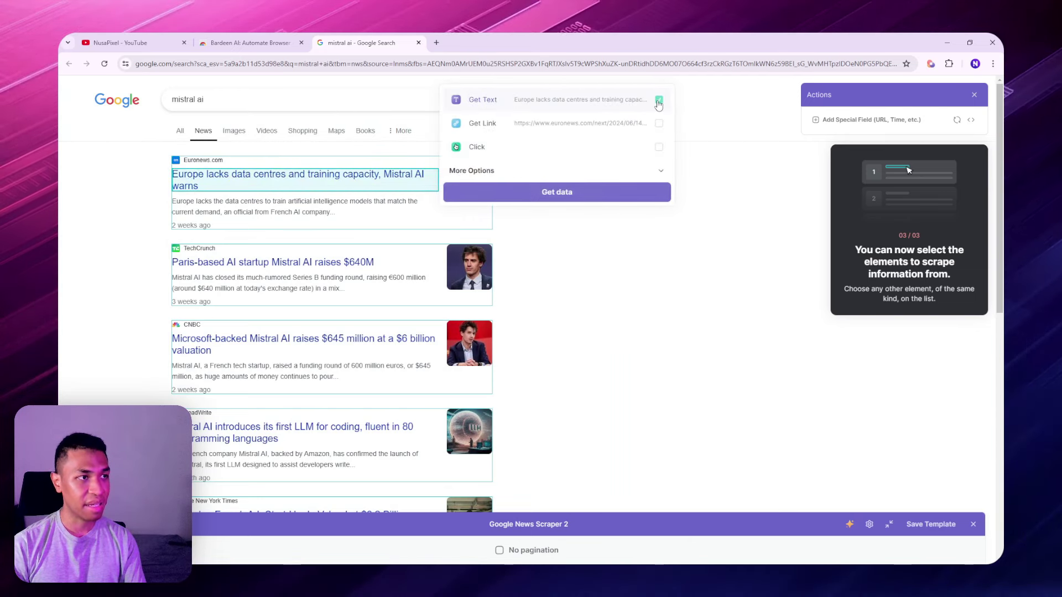
{"action": "left_click", "coordinate": [557, 191]}
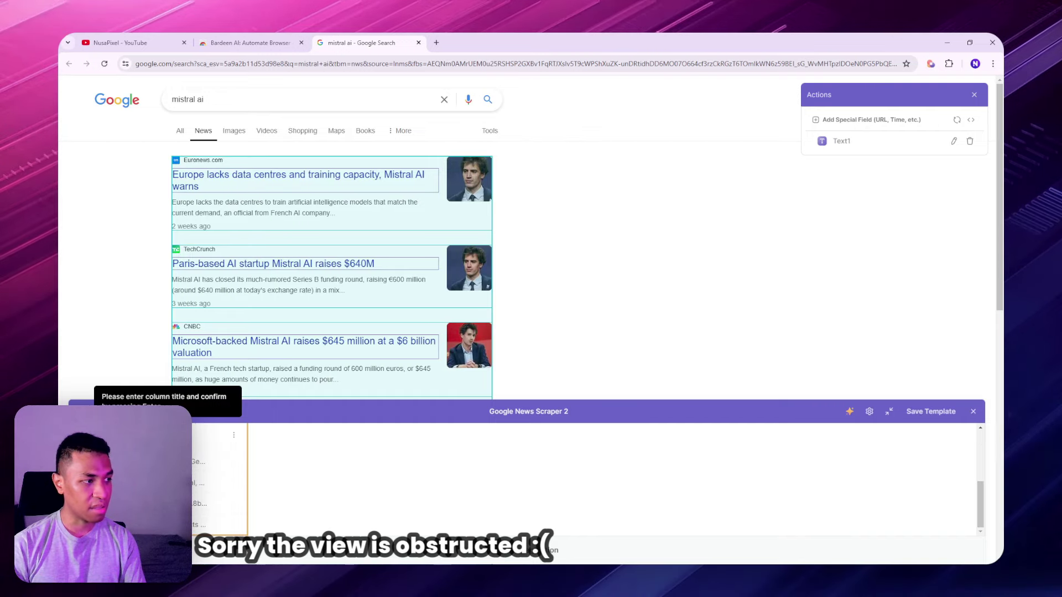
{"action": "scroll", "coordinate": [219, 481], "scroll_direction": "up", "scroll_amount": 5}
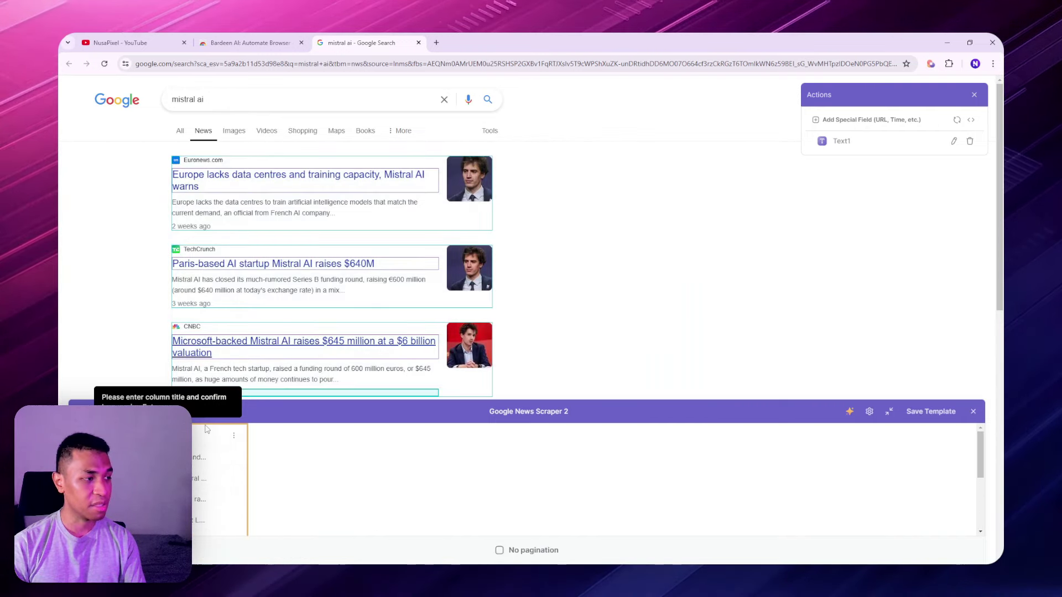
{"action": "type", "text": "Article Title"}
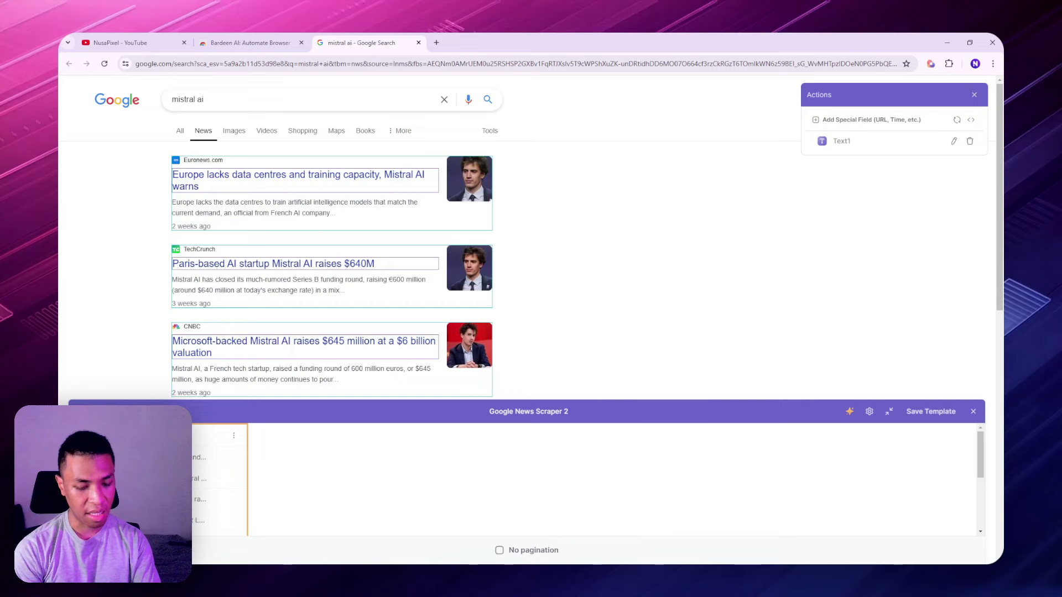
{"action": "key", "text": "Return"}
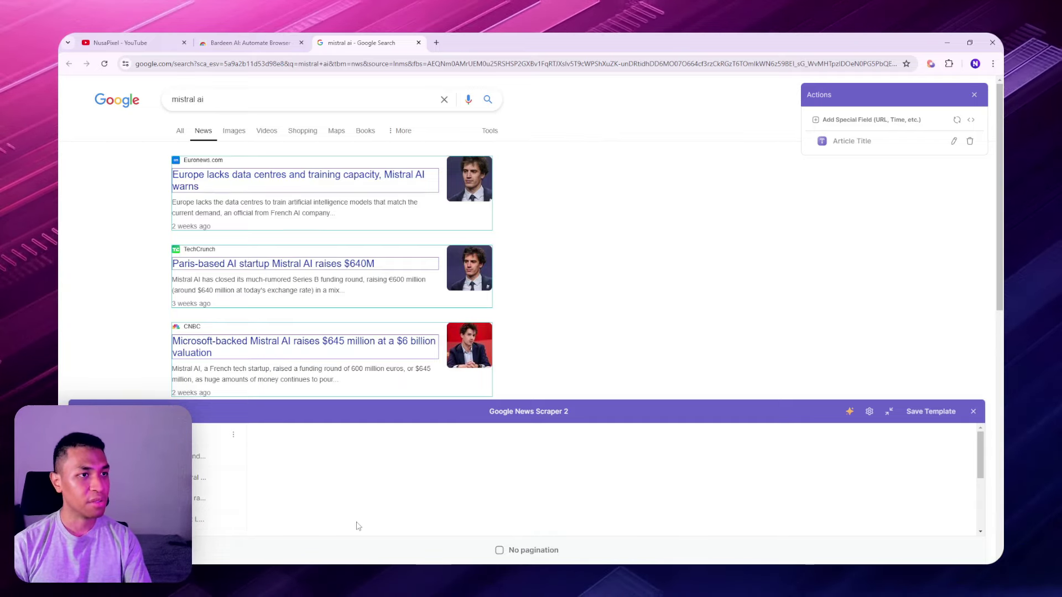
- Scrape the headline's link as a column titled "Article Link" and save the scraper template
{"action": "left_click", "coordinate": [286, 179]}
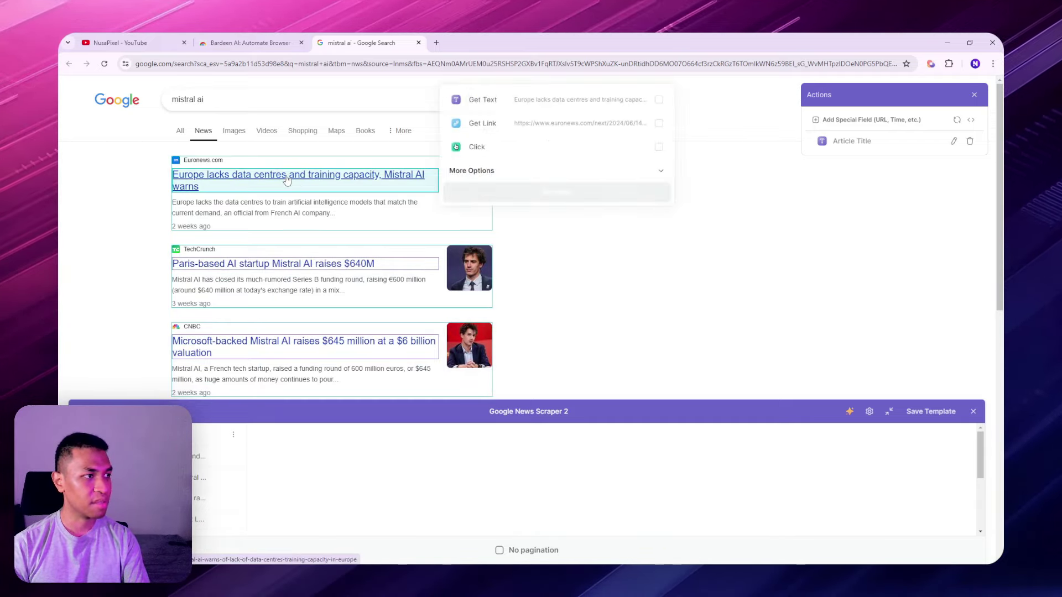
{"action": "left_click", "coordinate": [659, 123]}
{"action": "left_click", "coordinate": [546, 192]}
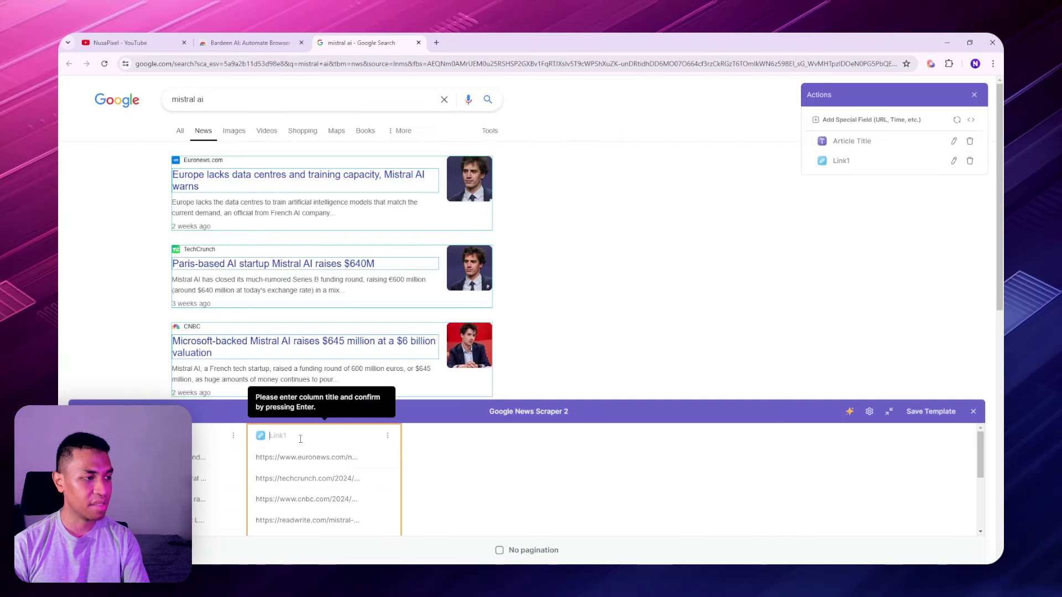
{"action": "type", "text": "Article Link"}
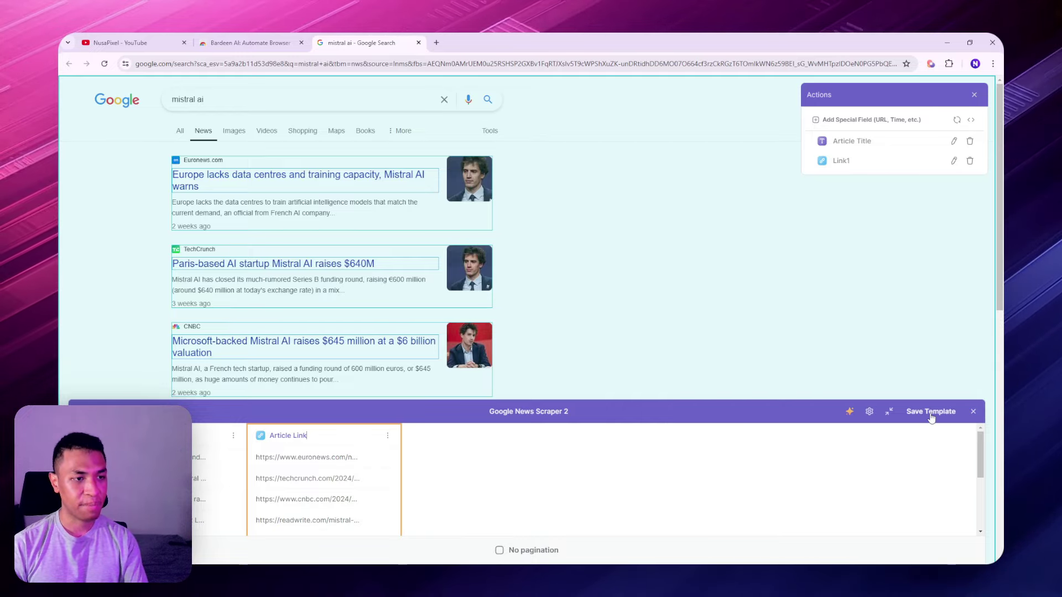
{"action": "left_click", "coordinate": [931, 412]}
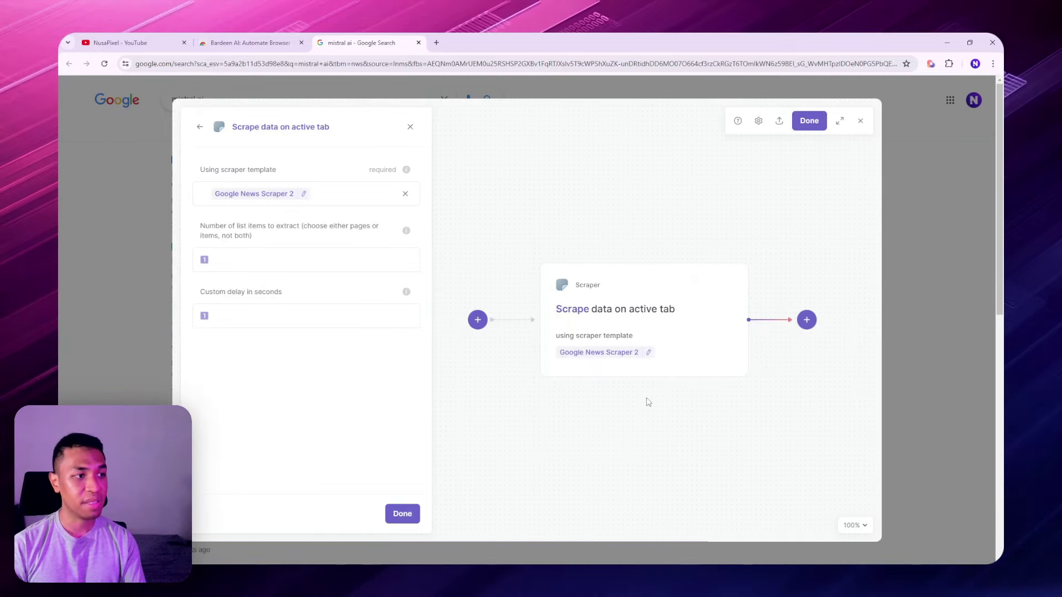
- Limit the scrape action to 5 list items and finish its setup
{"action": "left_click", "coordinate": [291, 265]}
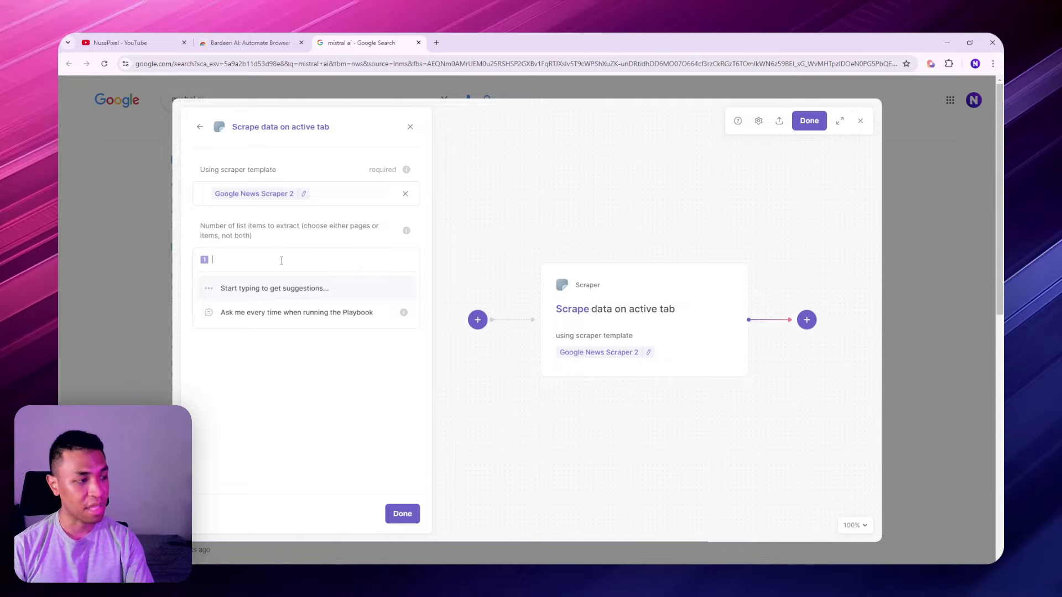
{"action": "type", "text": "5"}
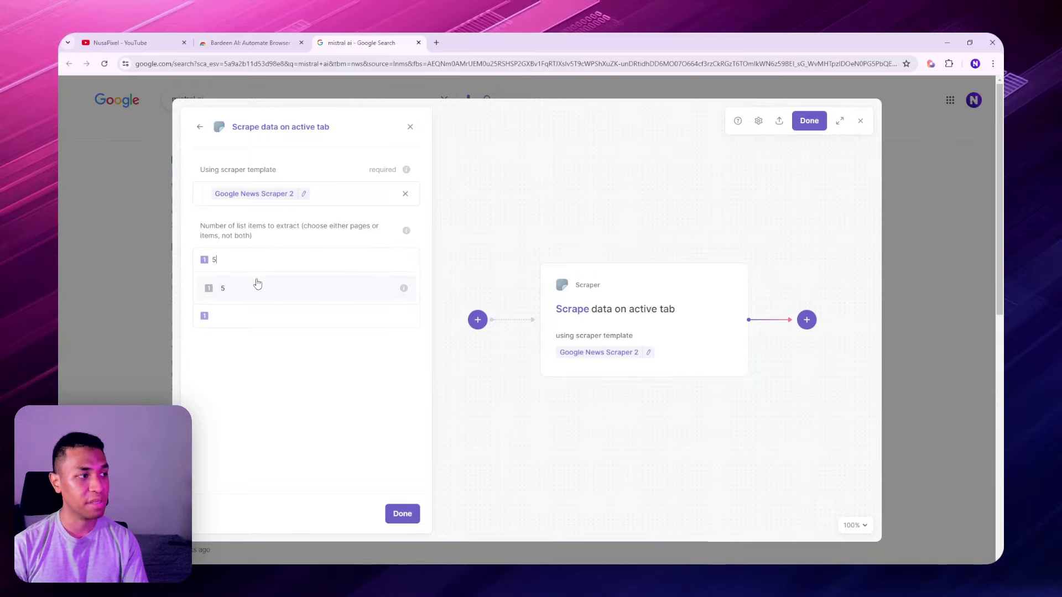
{"action": "left_click", "coordinate": [257, 284]}
{"action": "left_click", "coordinate": [393, 514]}
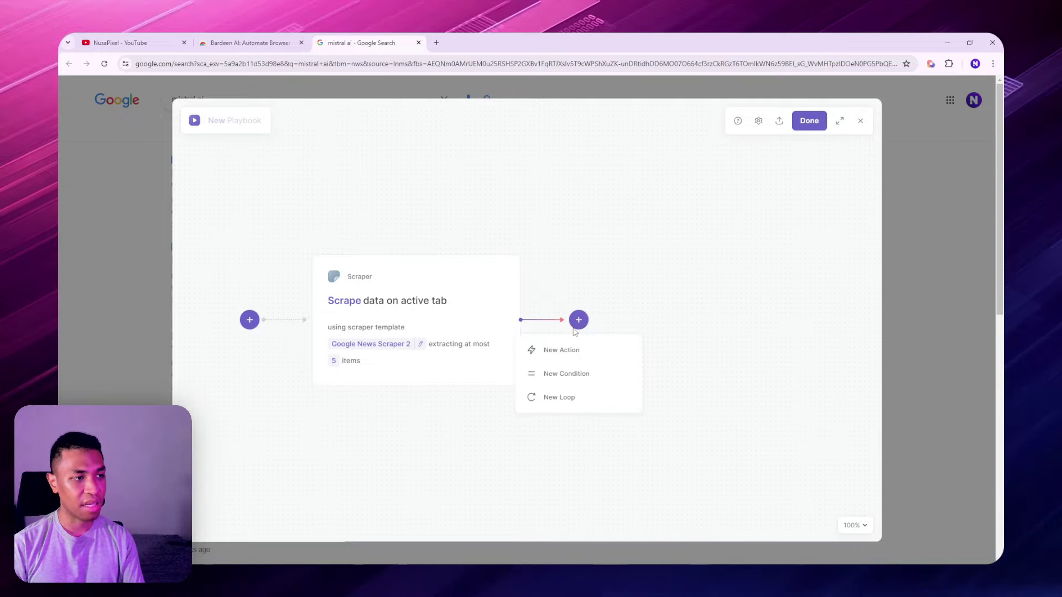
- Add a "Get page as HTML" action after the scraper, using the scraped Article Link as its URL
{"action": "left_click", "coordinate": [561, 354]}
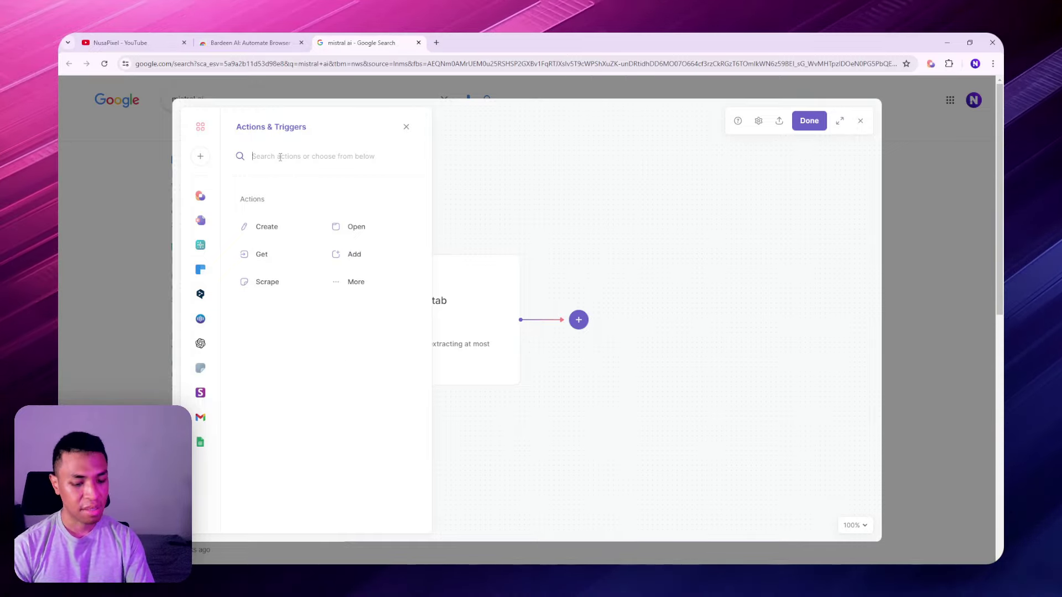
{"action": "type", "text": "get page as "}
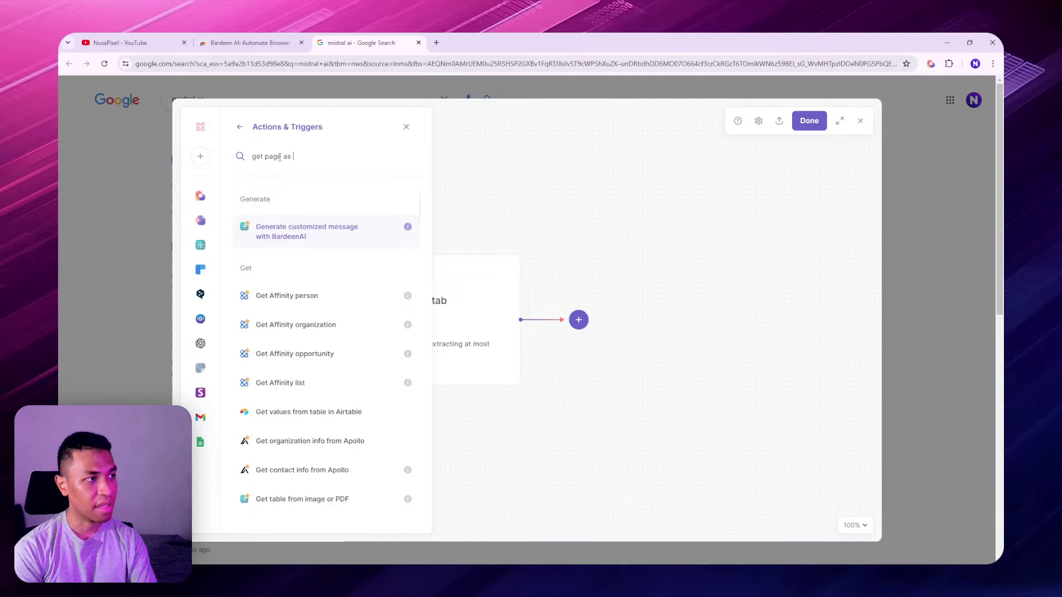
{"action": "type", "text": "html"}
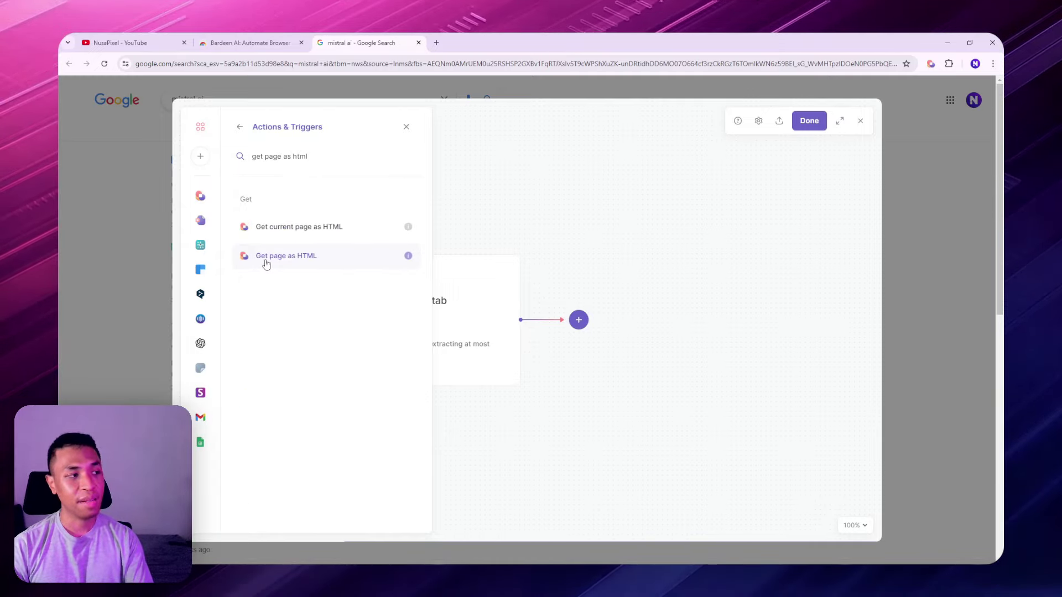
{"action": "left_click", "coordinate": [266, 257]}
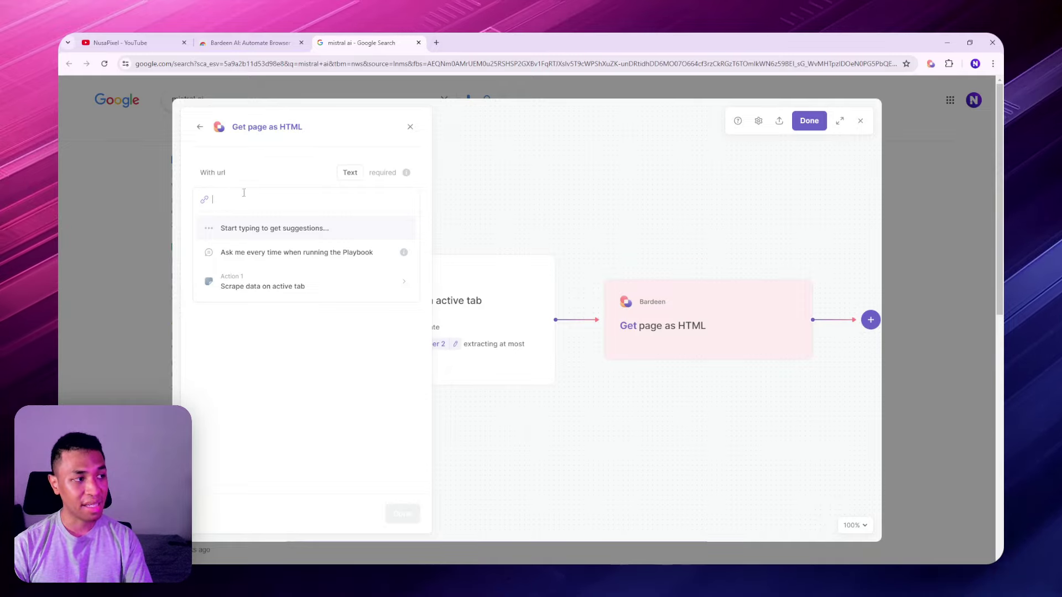
{"action": "left_click", "coordinate": [304, 286]}
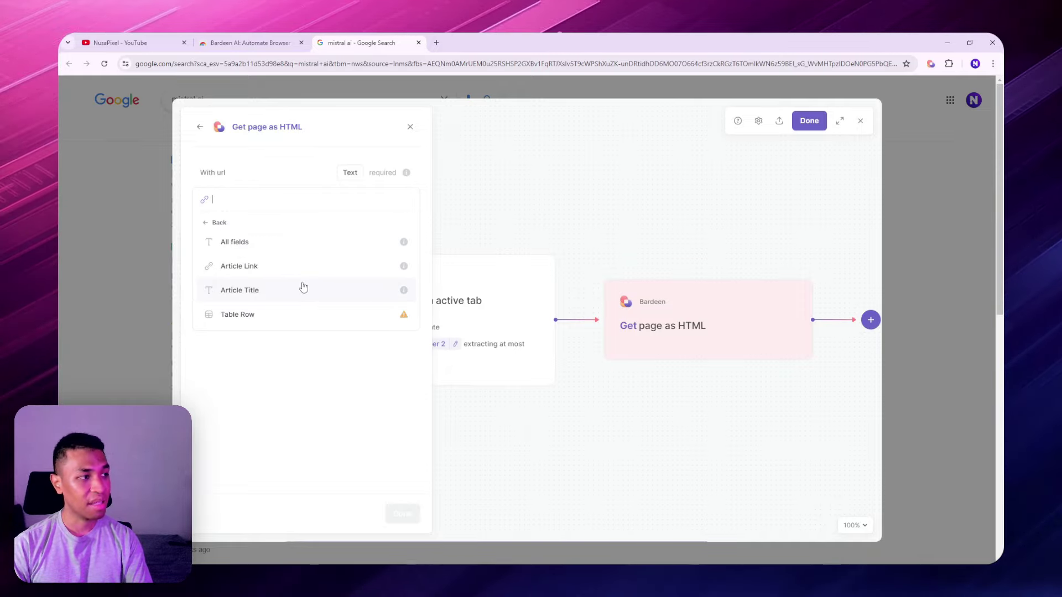
{"action": "left_click", "coordinate": [267, 269]}
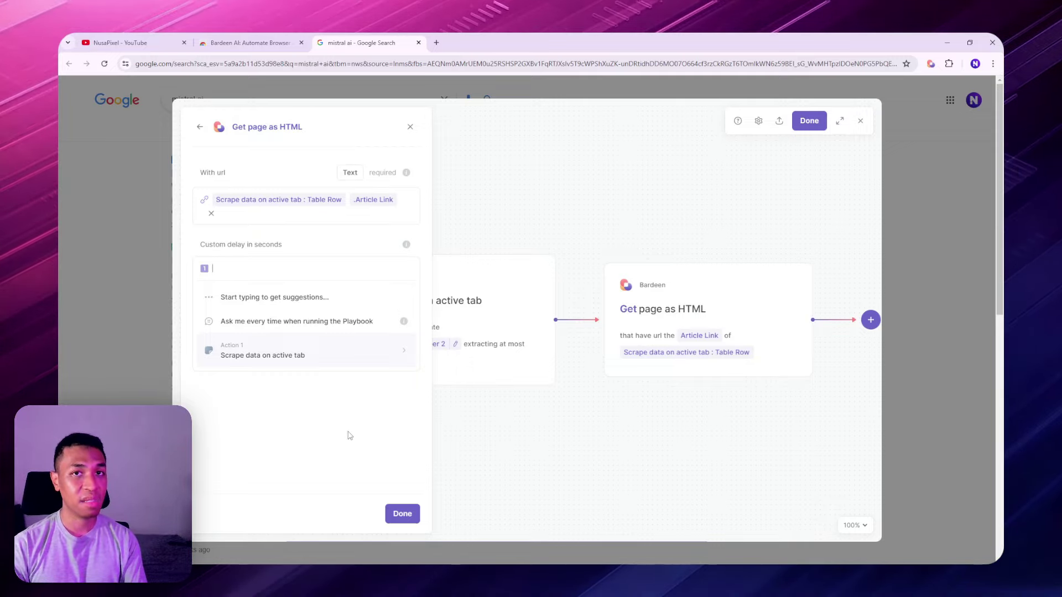
{"action": "left_click", "coordinate": [403, 513]}
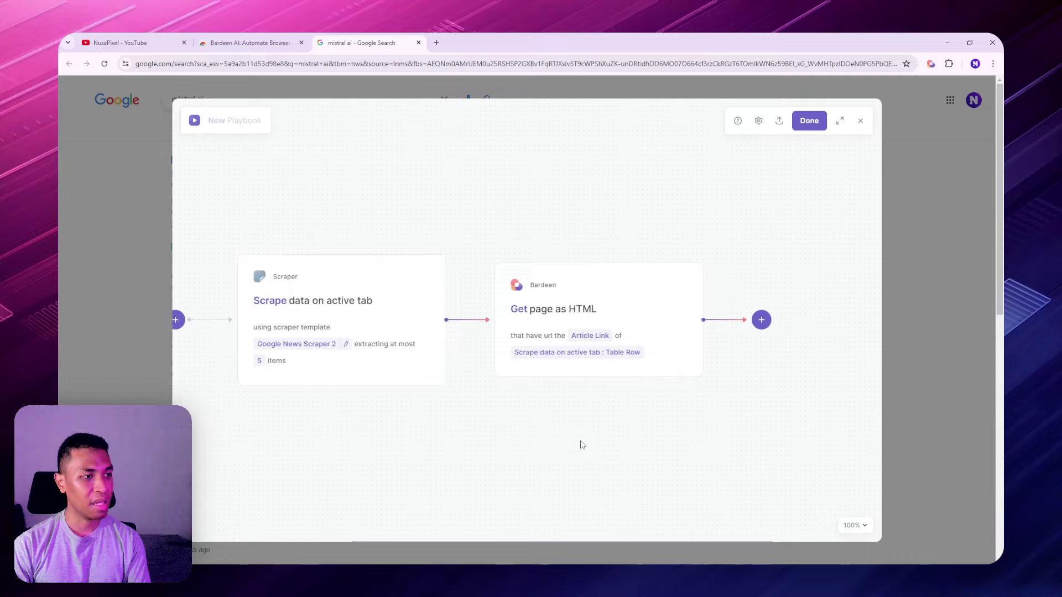
- Add a "Convert html to text" action that converts the Website Contents from Get page as HTML
{"action": "left_click", "coordinate": [575, 320]}
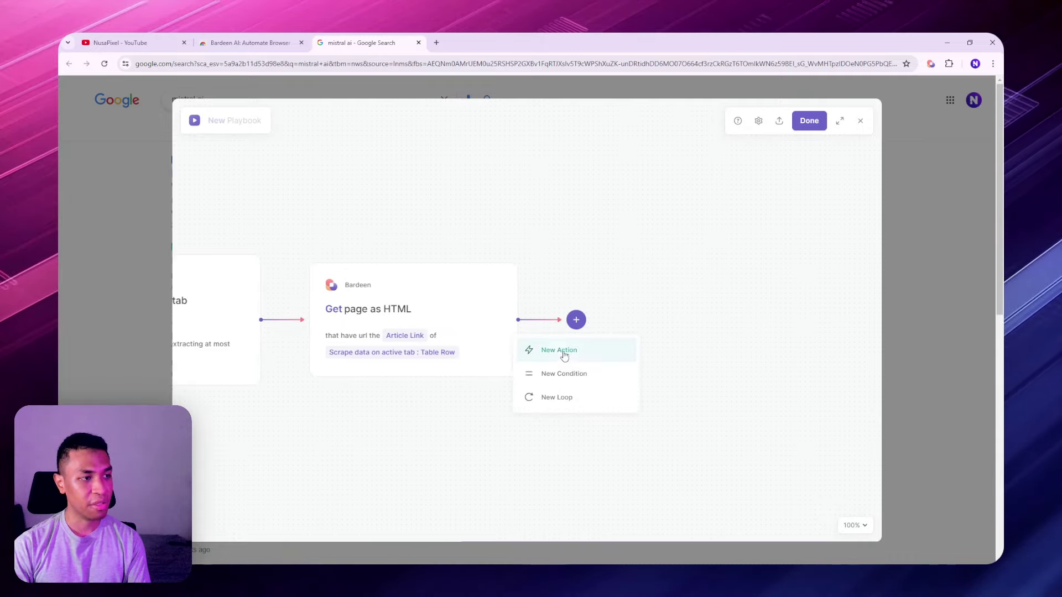
{"action": "left_click", "coordinate": [562, 356]}
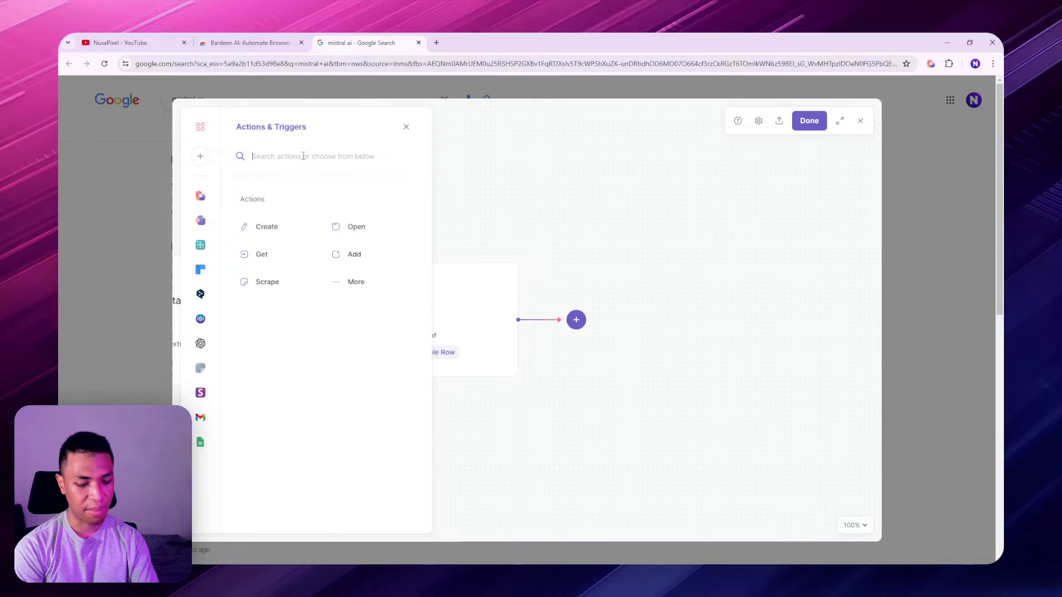
{"action": "type", "text": "html to text"}
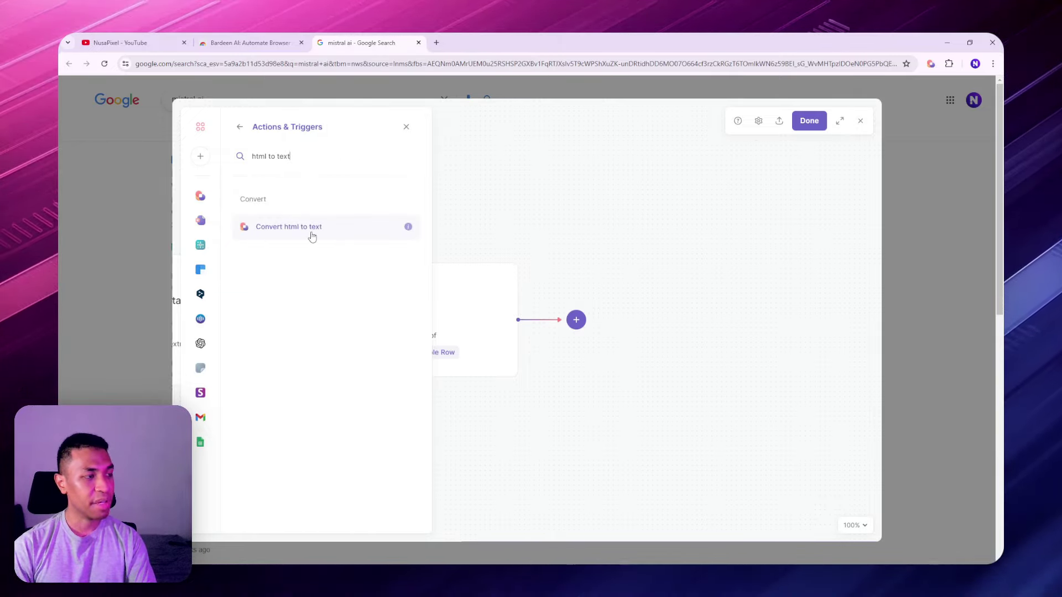
{"action": "left_click", "coordinate": [308, 234]}
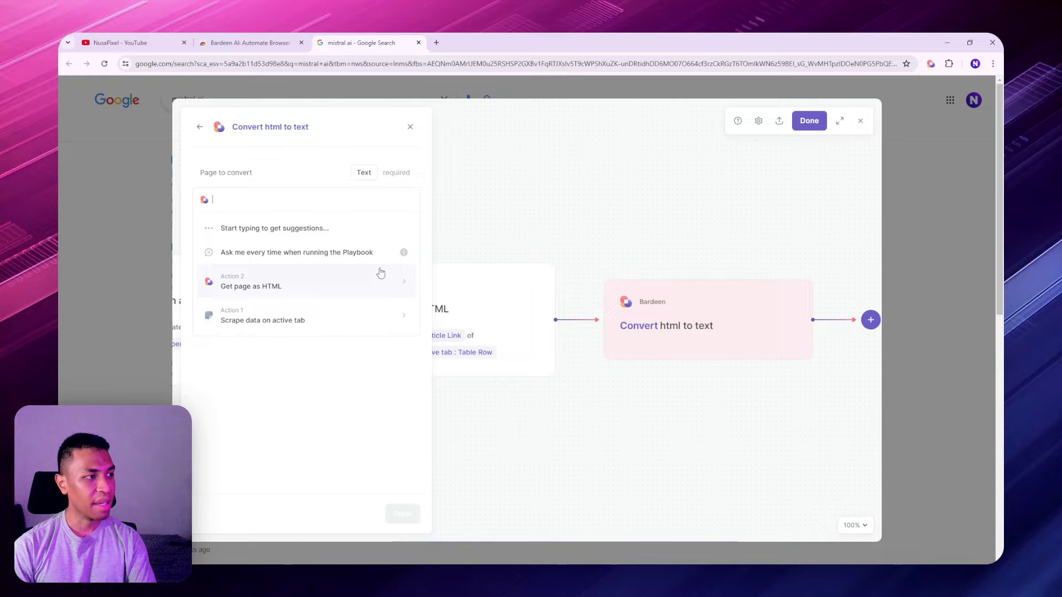
{"action": "left_click", "coordinate": [290, 285]}
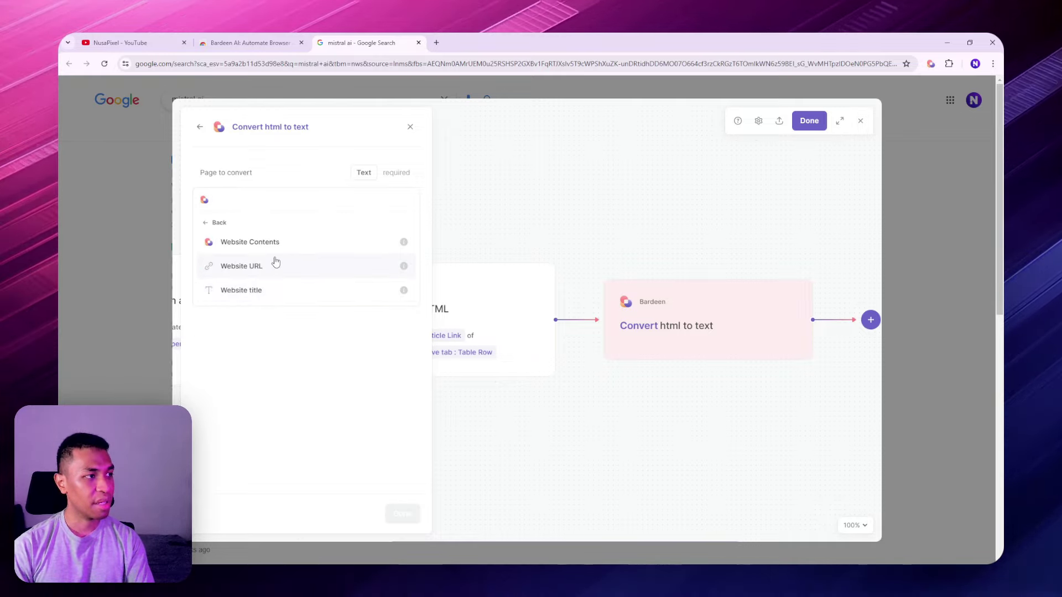
{"action": "left_click", "coordinate": [263, 243]}
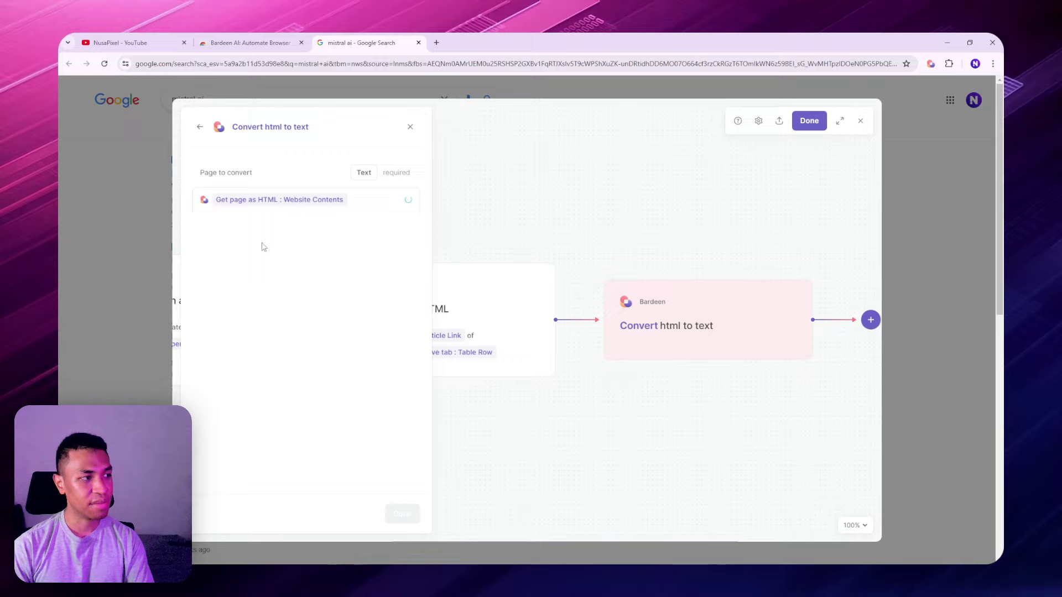
{"action": "left_click", "coordinate": [402, 513]}
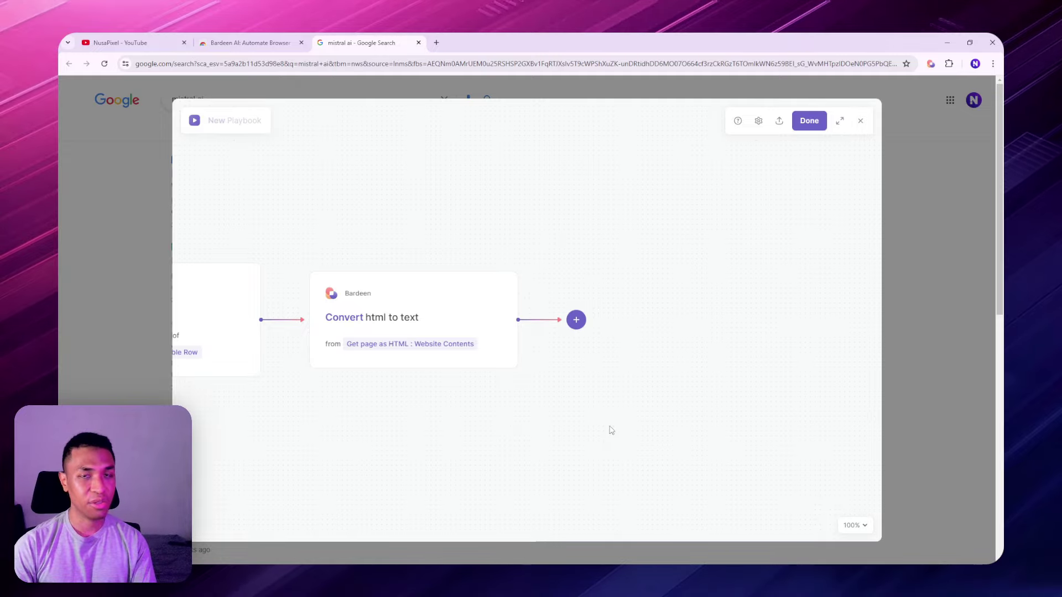
- Add a "Get custom prompt to OpenAI" action after the HTML-to-text conversion
{"action": "left_click", "coordinate": [576, 320]}
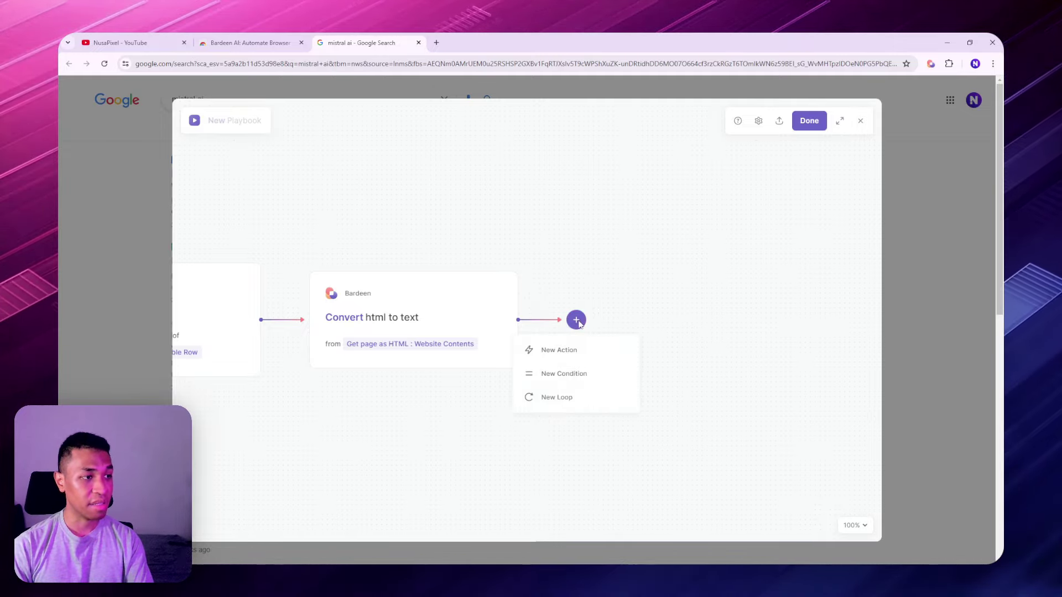
{"action": "left_click", "coordinate": [576, 356]}
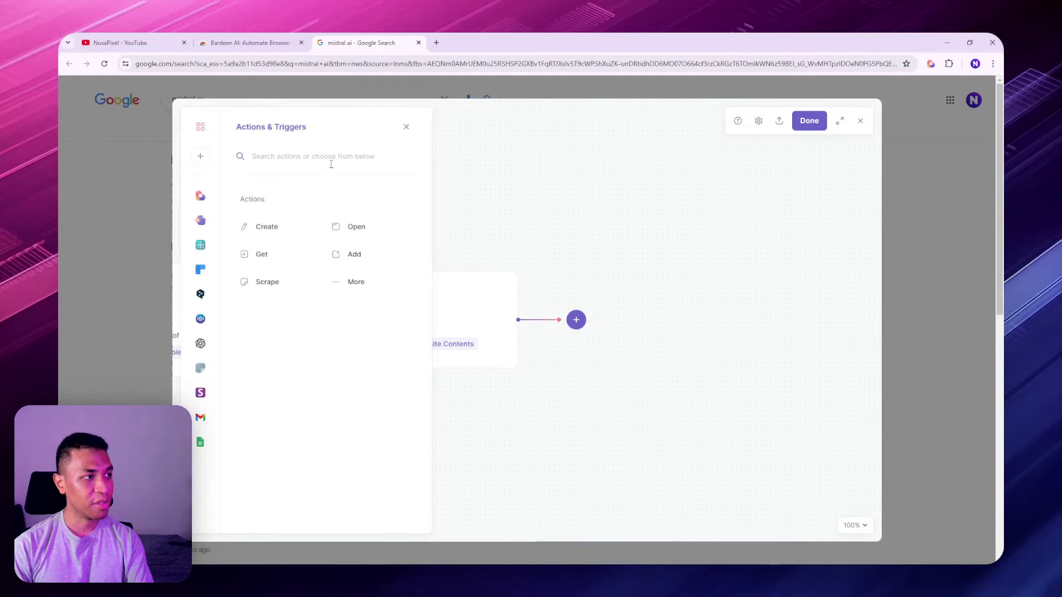
{"action": "type", "text": "Custom Open"}
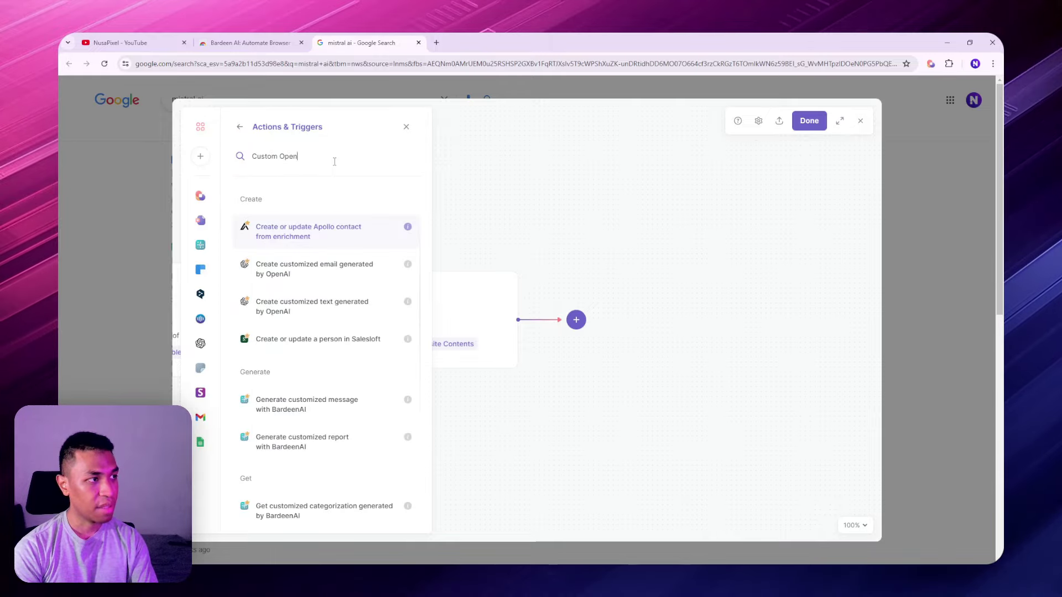
{"action": "type", "text": "AI prompt"}
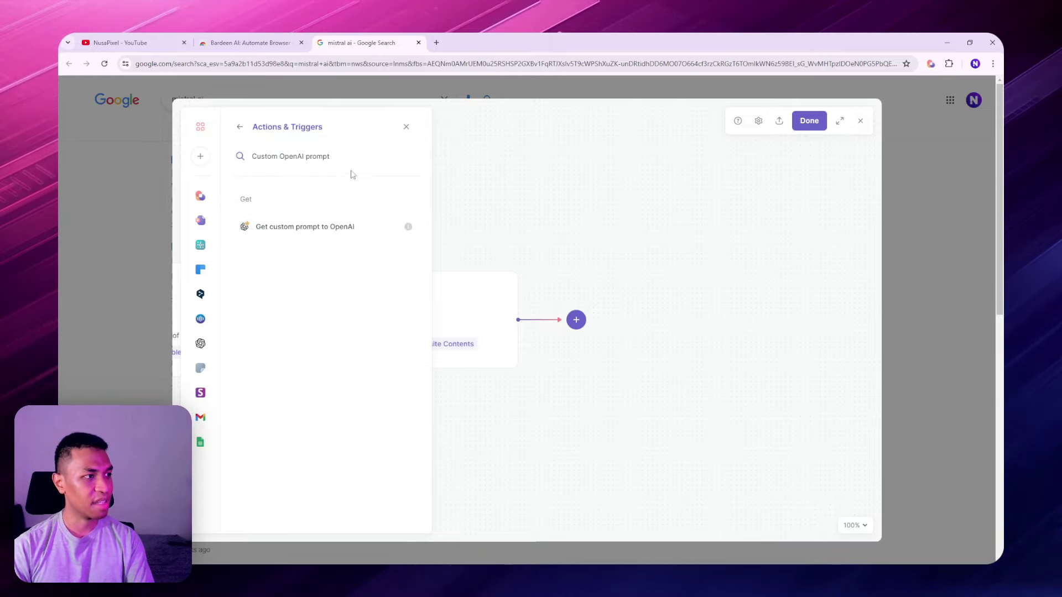
{"action": "left_click", "coordinate": [322, 228]}
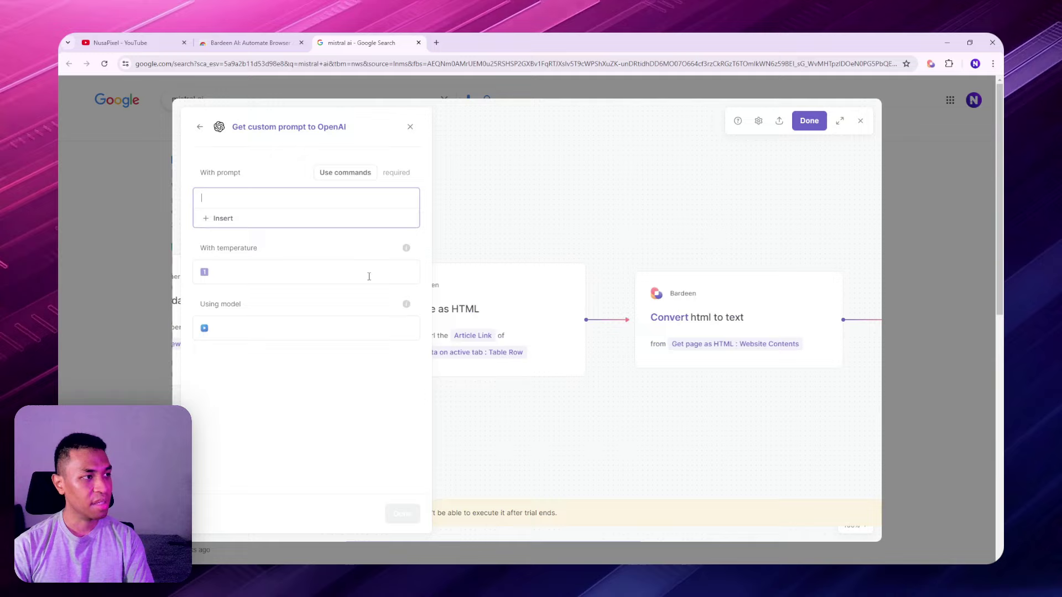
- Enter a prompt asking to clean up the website article to its main part, ending with the Text output of Convert html to text
{"action": "right_click", "coordinate": [251, 193]}
{"action": "left_click", "coordinate": [276, 284]}
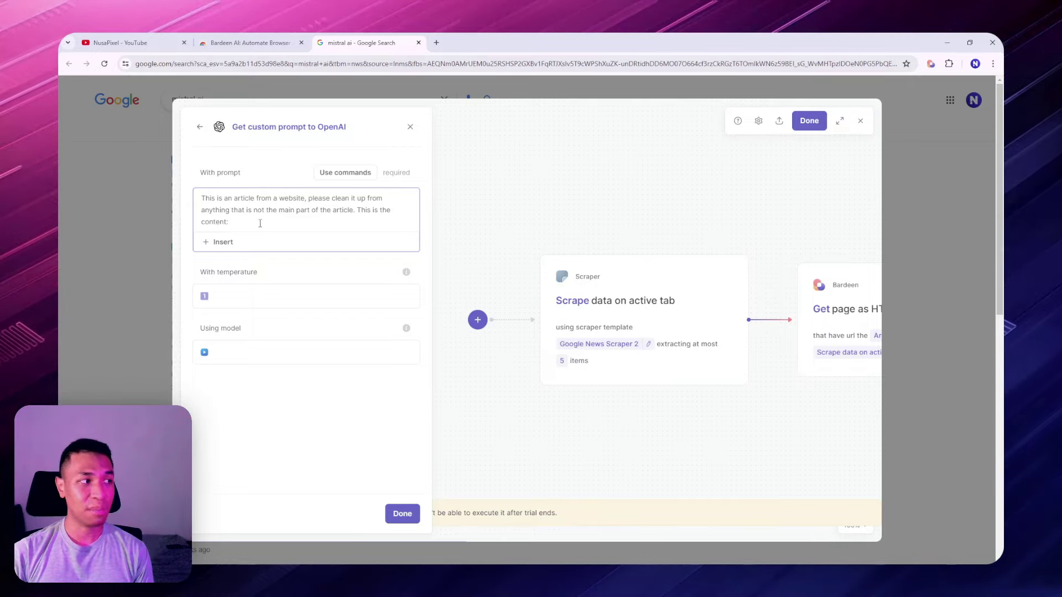
{"action": "left_click", "coordinate": [221, 242]}
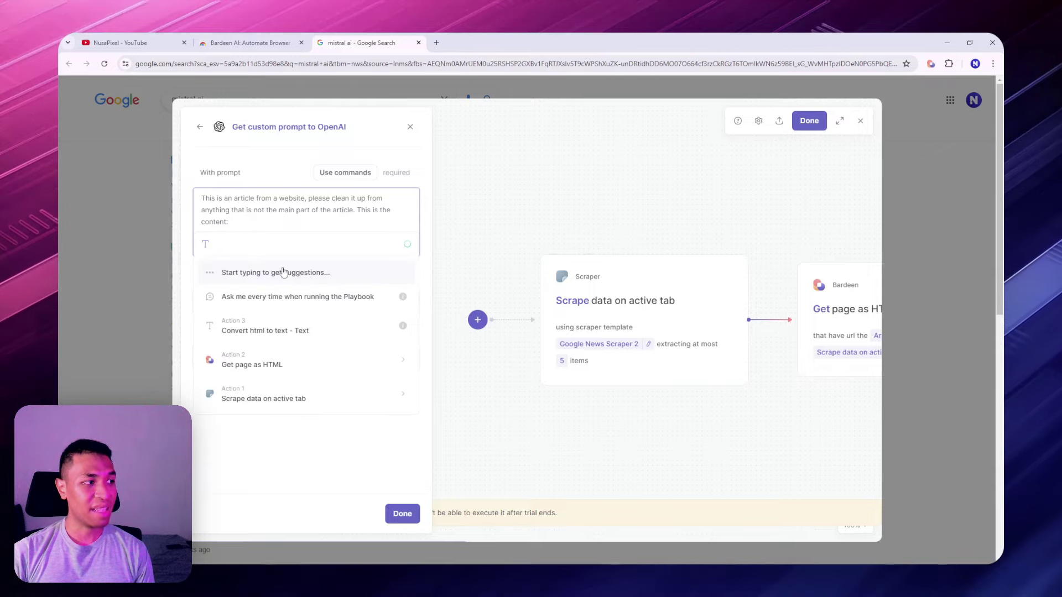
{"action": "left_click", "coordinate": [251, 328]}
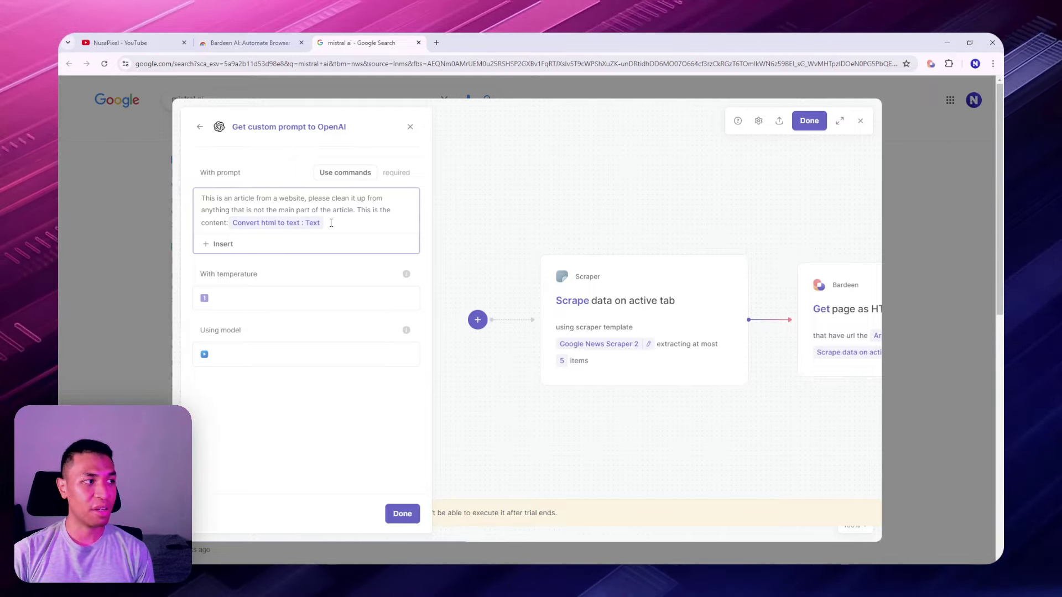
- Append, after a blank line, instructions to suggest 5 YouTube video ideas from the article as numbered, personal-tone titles without subtitles, dashes or colons
{"action": "key", "text": "Return"}
{"action": "key", "text": "Return"}
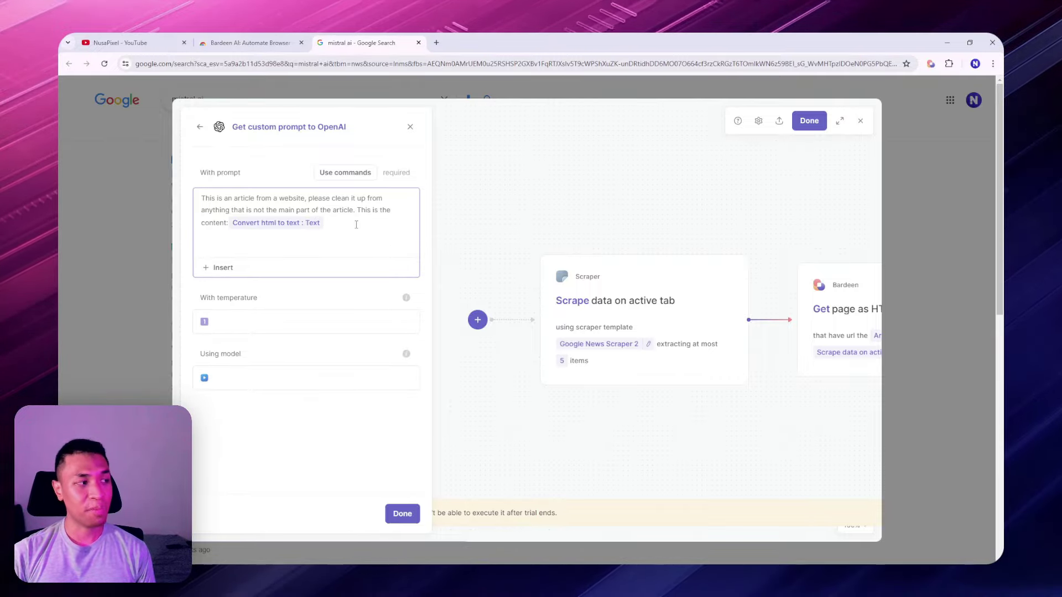
{"action": "right_click", "coordinate": [244, 239]}
{"action": "left_click", "coordinate": [284, 337]}
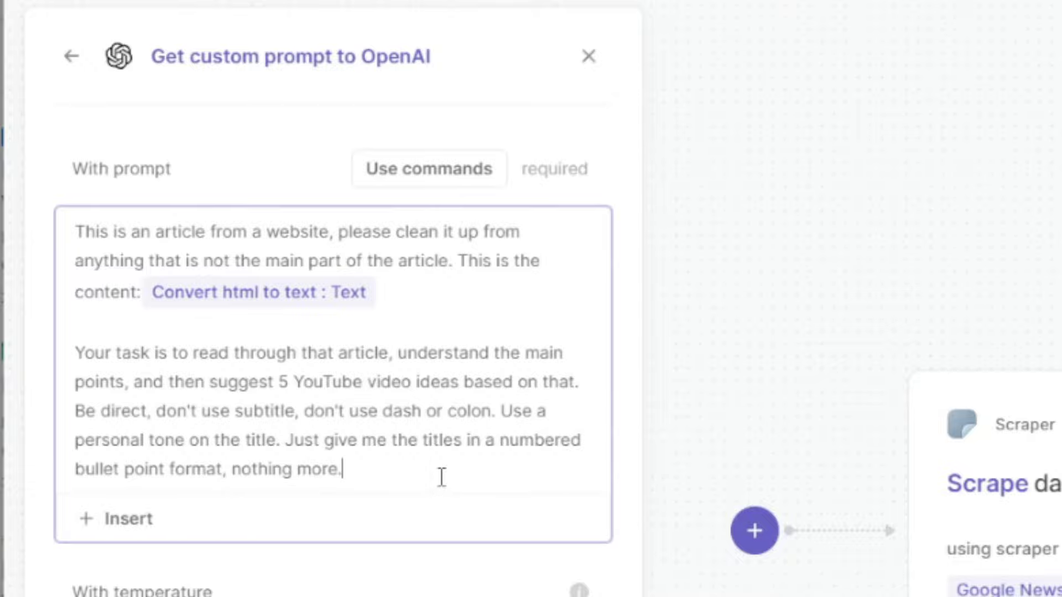
{"action": "double_click", "coordinate": [287, 381]}
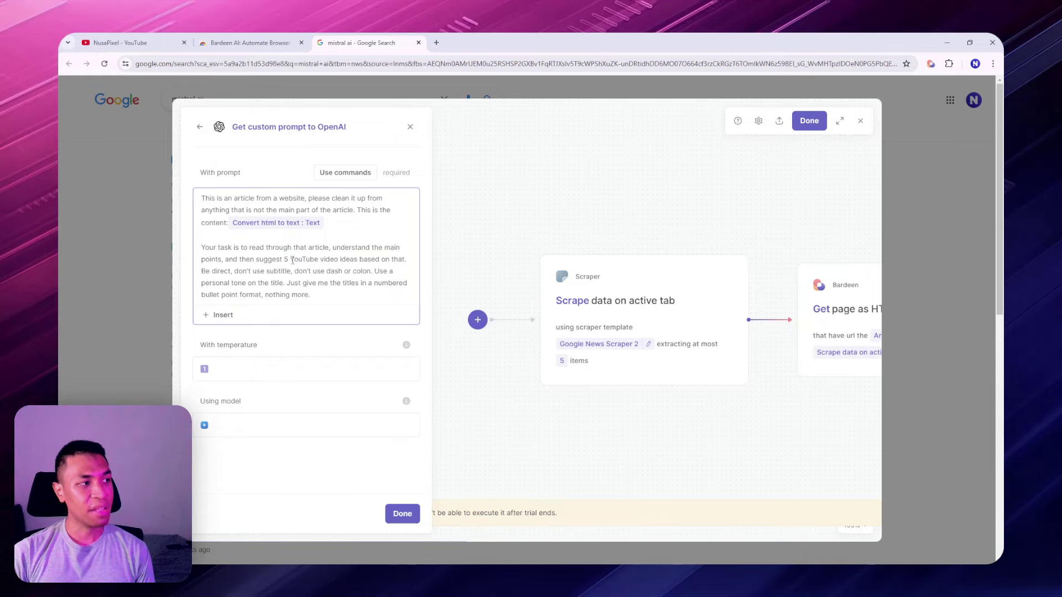
{"action": "left_click_drag", "start_coordinate": [308, 256], "coordinate": [339, 255]}
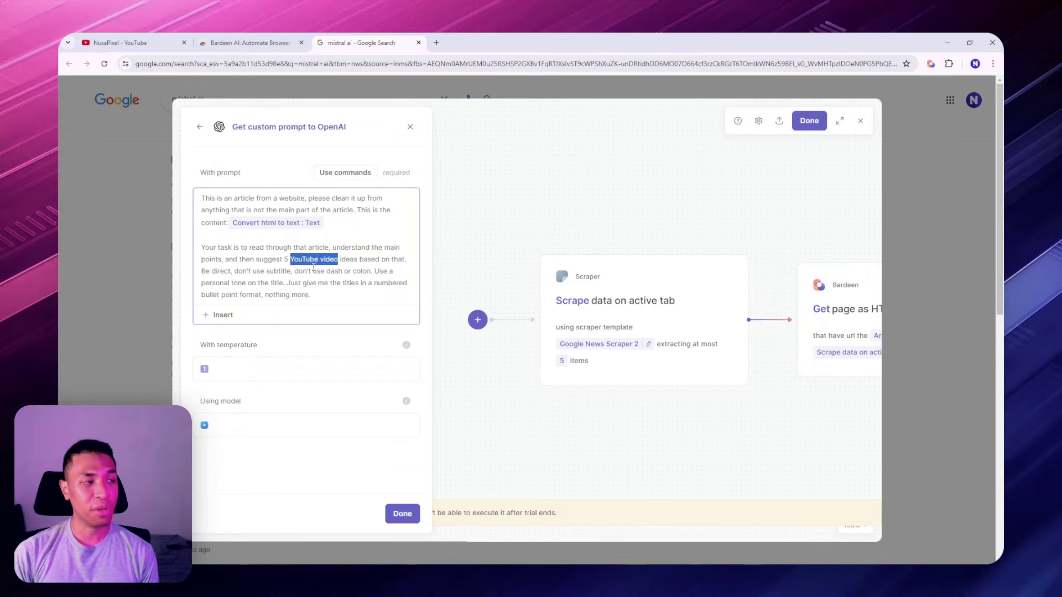
{"action": "left_click", "coordinate": [345, 291]}
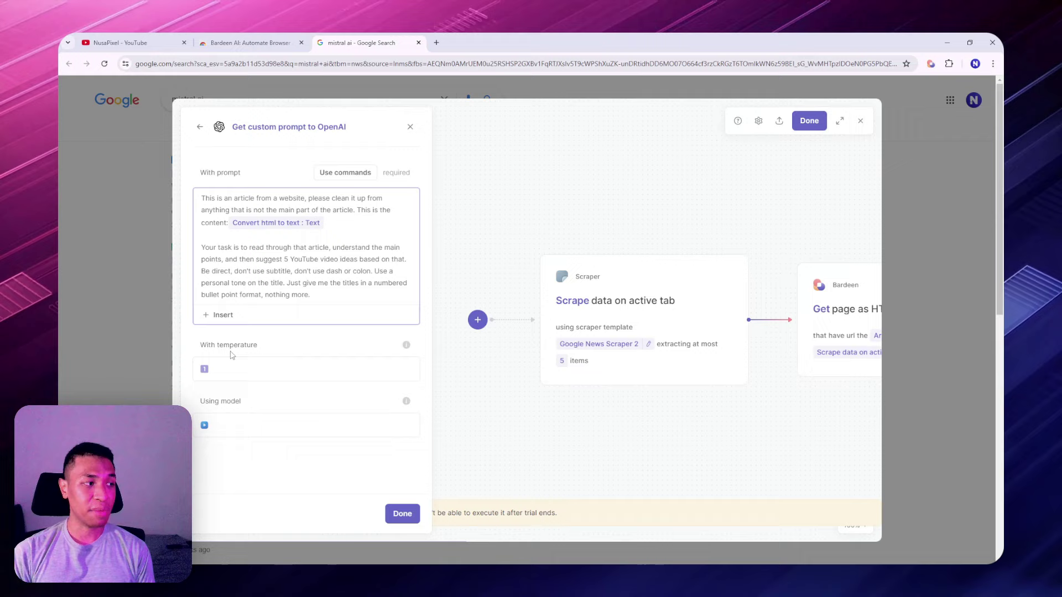
- Set the OpenAI action's temperature to 0.8 and its model to GPT-4, and finish its setup
{"action": "left_click", "coordinate": [296, 340]}
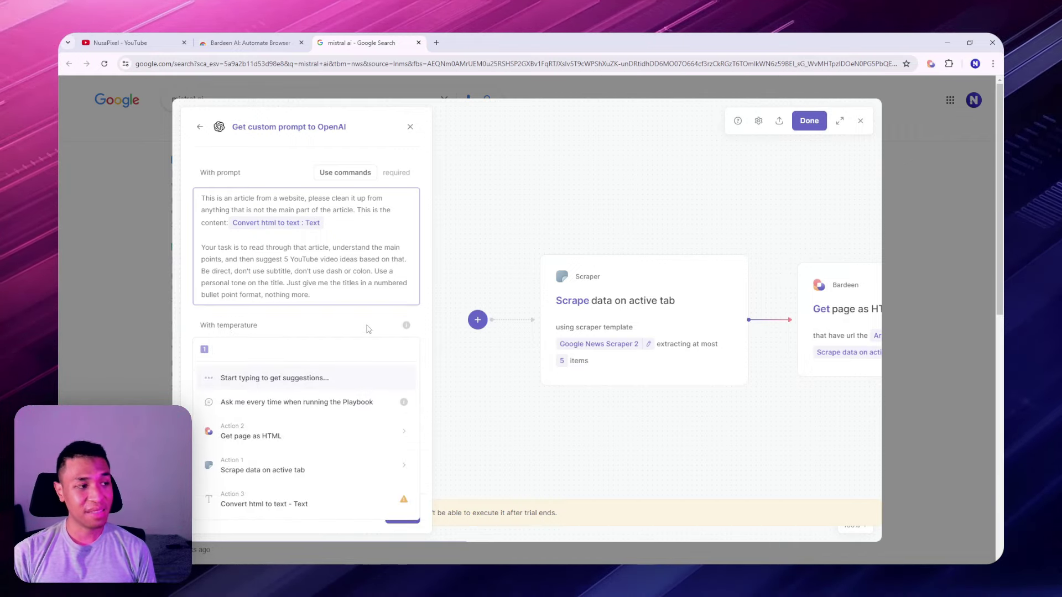
{"action": "mouse_move", "coordinate": [408, 328]}
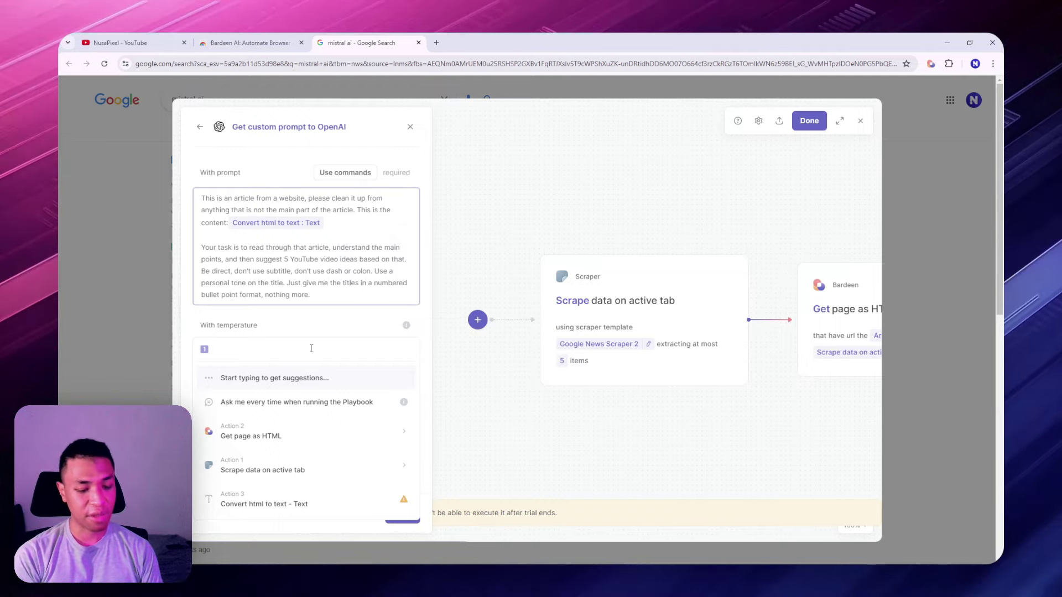
{"action": "type", "text": "0"}
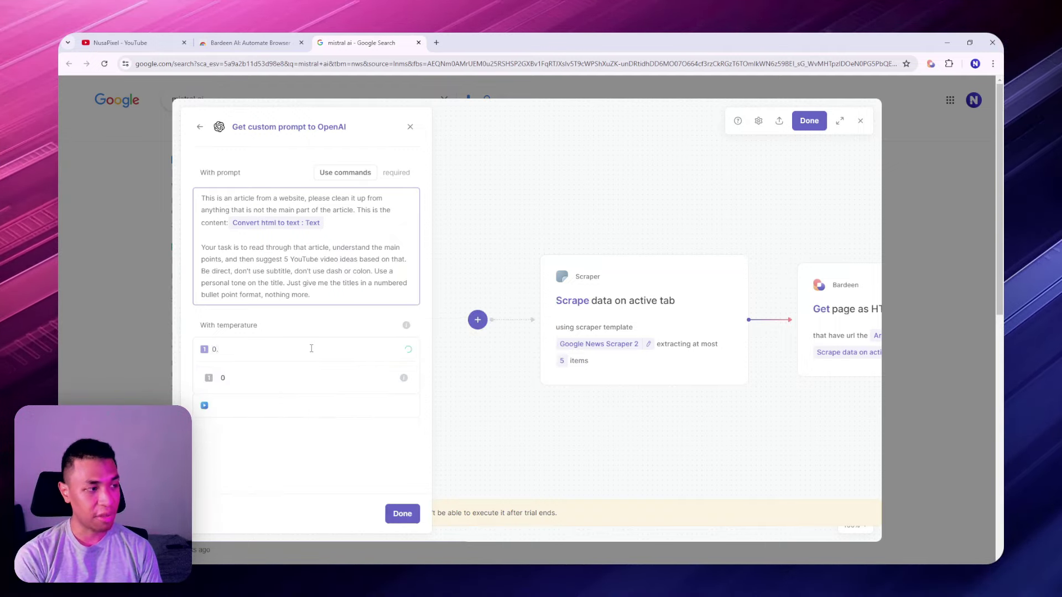
{"action": "type", "text": ".8"}
{"action": "left_click", "coordinate": [252, 398]}
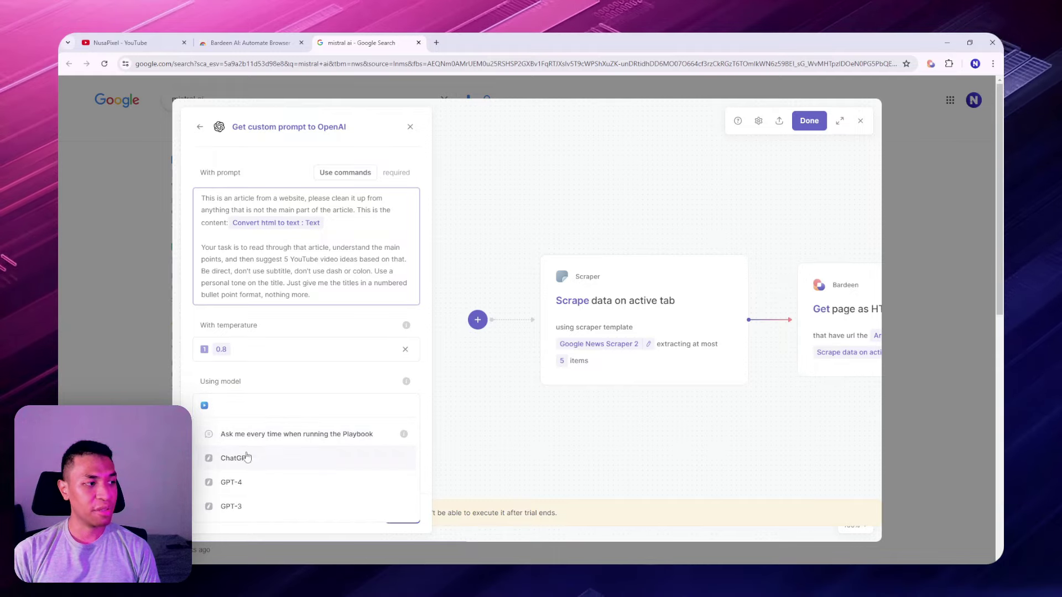
{"action": "left_click", "coordinate": [248, 482]}
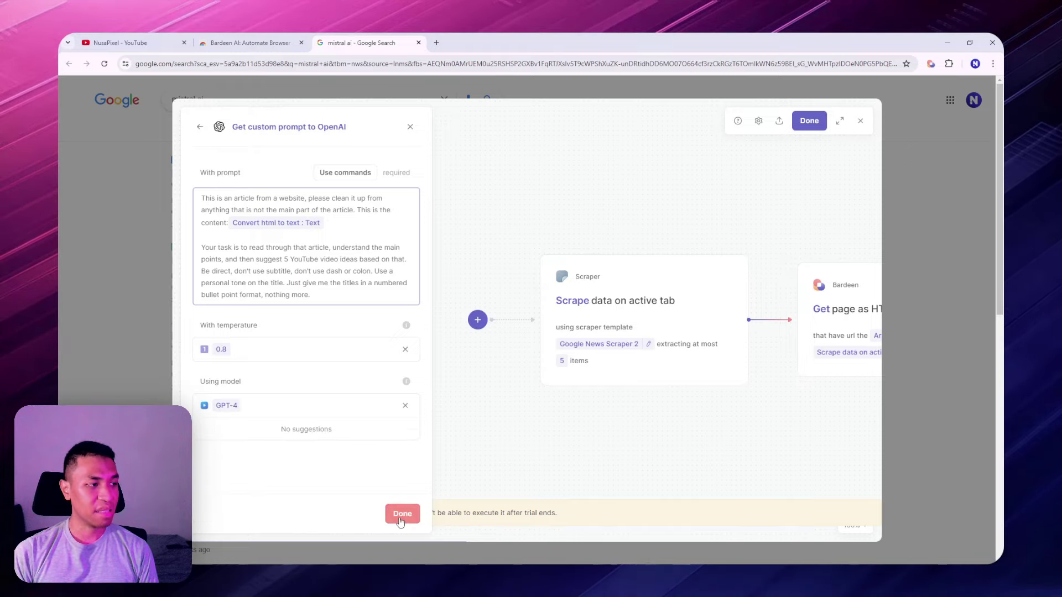
{"action": "left_click", "coordinate": [402, 513]}
- Add an "Add rows to Google Sheet" action after the OpenAI prompt action
{"action": "left_click", "coordinate": [814, 319]}
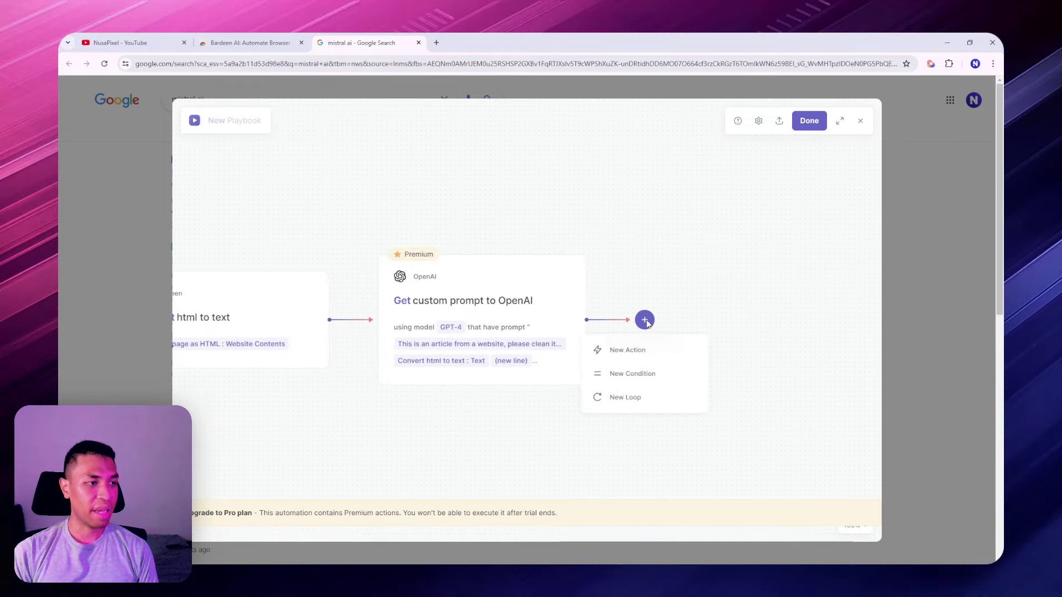
{"action": "left_click", "coordinate": [640, 348]}
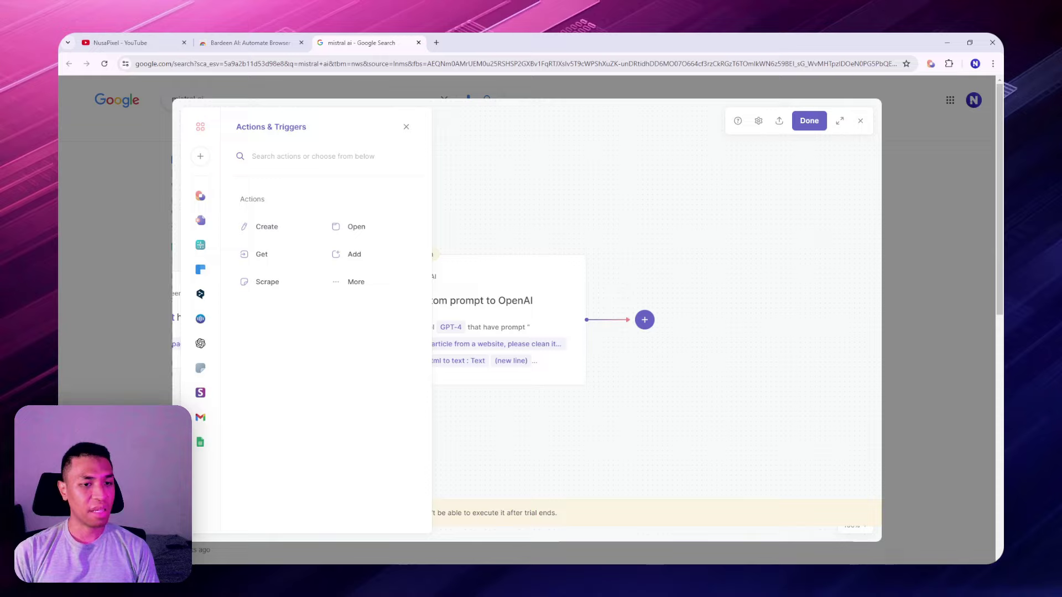
{"action": "left_click", "coordinate": [294, 160]}
{"action": "type", "text": "Add rows to Googl"}
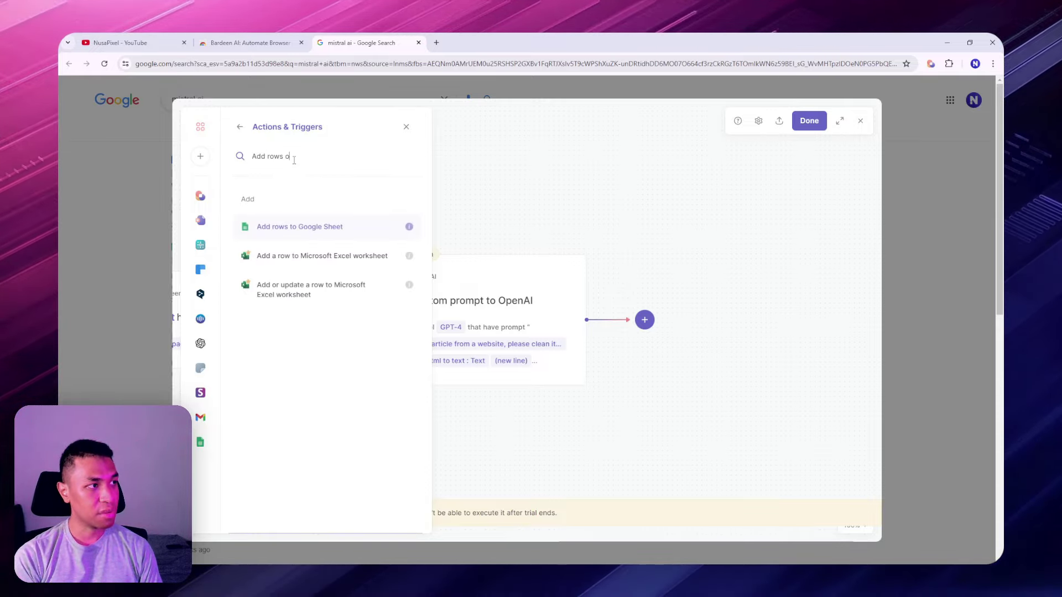
{"action": "type", "text": "e Sheet"}
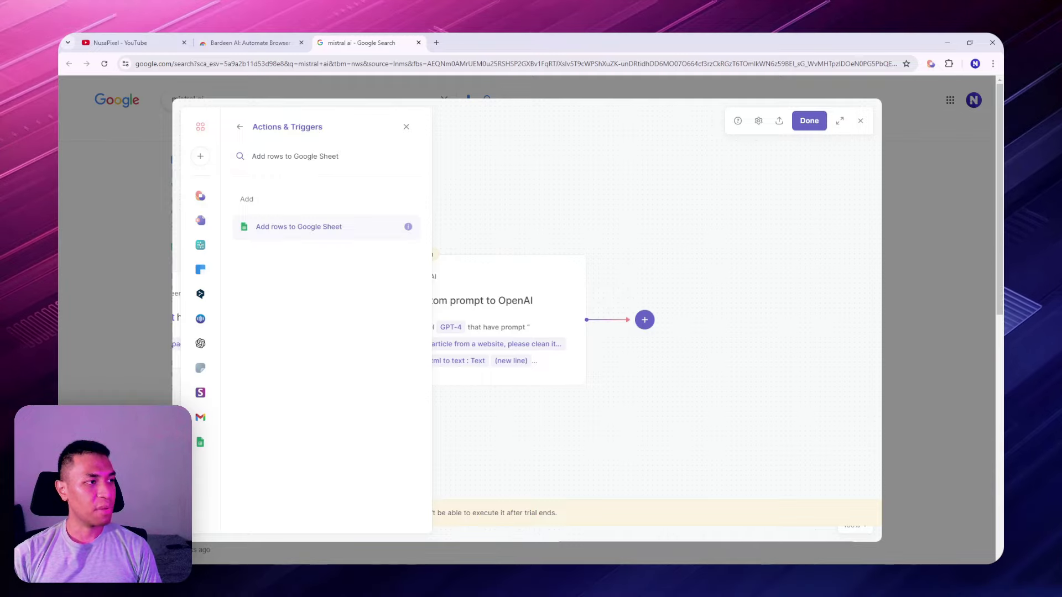
{"action": "left_click", "coordinate": [286, 228]}
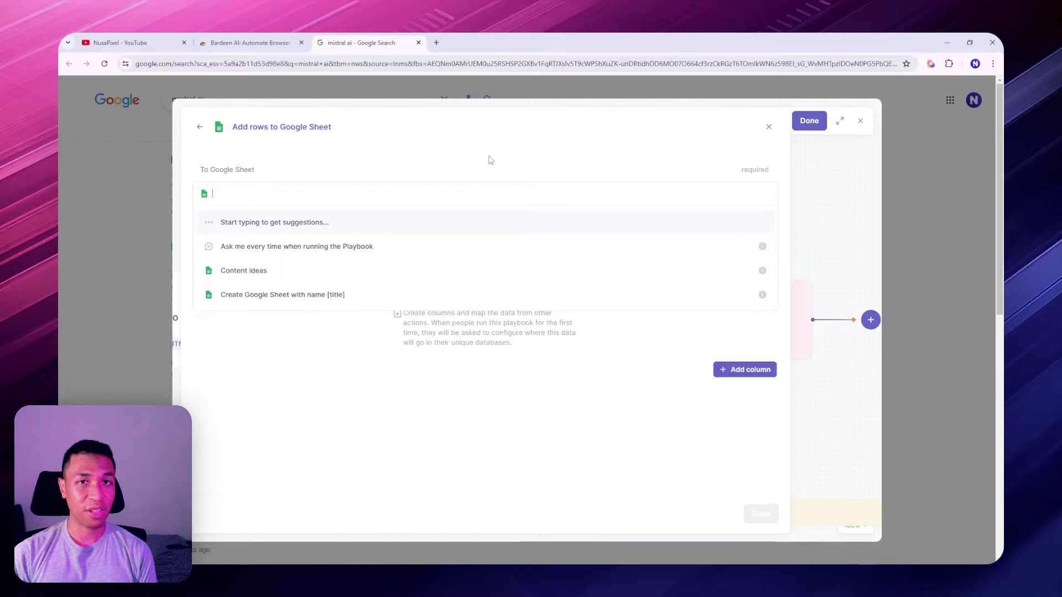
- Create a blank Google Sheets spreadsheet in a new browser tab and name it "Google News Content Ideas Generator"
{"action": "left_click", "coordinate": [437, 43]}
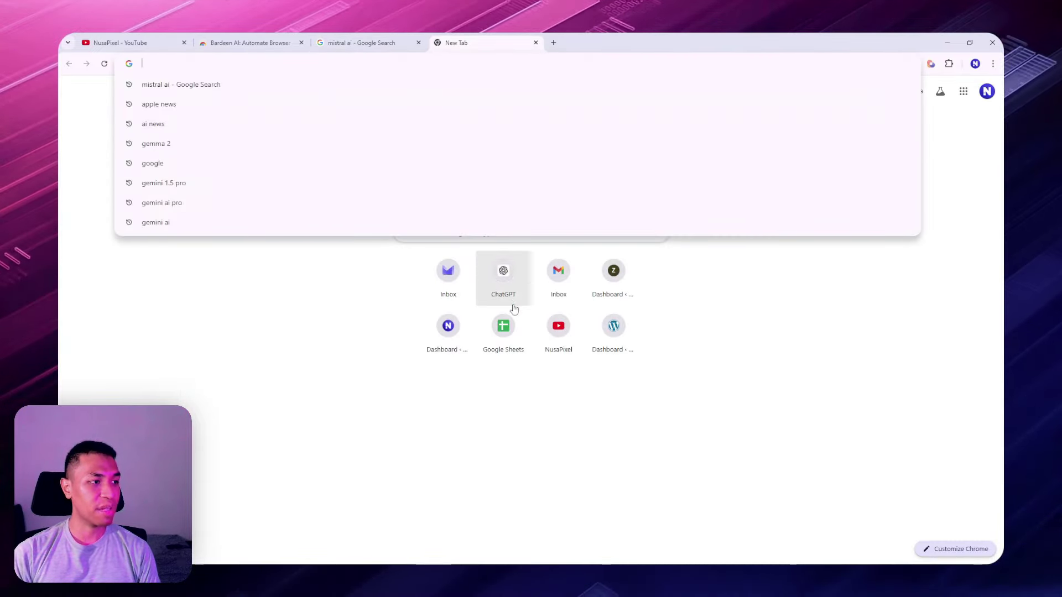
{"action": "left_click", "coordinate": [503, 327]}
{"action": "left_click", "coordinate": [285, 169]}
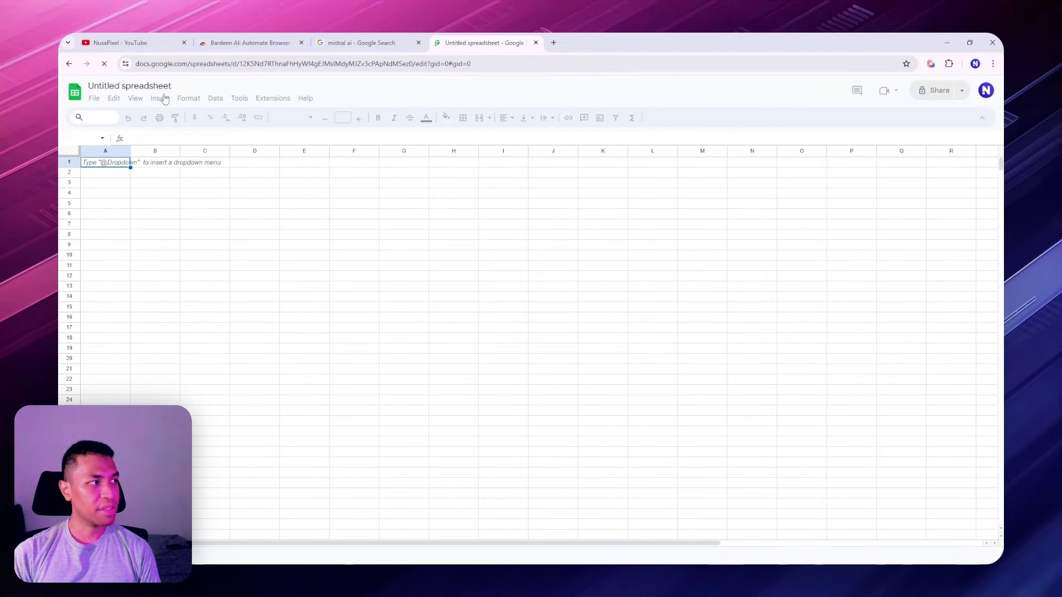
{"action": "left_click", "coordinate": [145, 87]}
{"action": "type", "text": "Google New"}
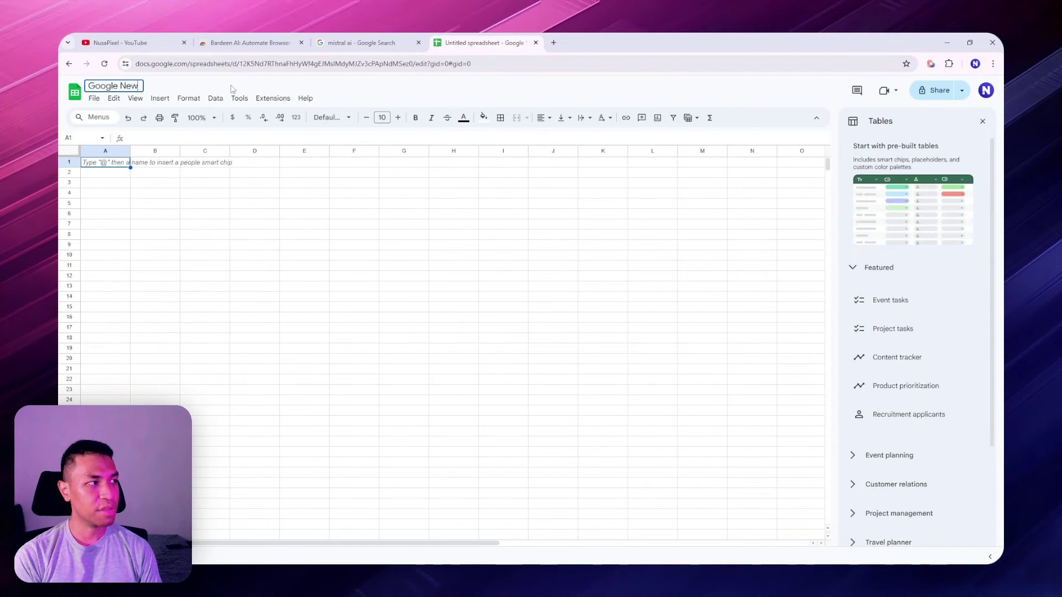
{"action": "type", "text": "s Content Ideas Generator"}
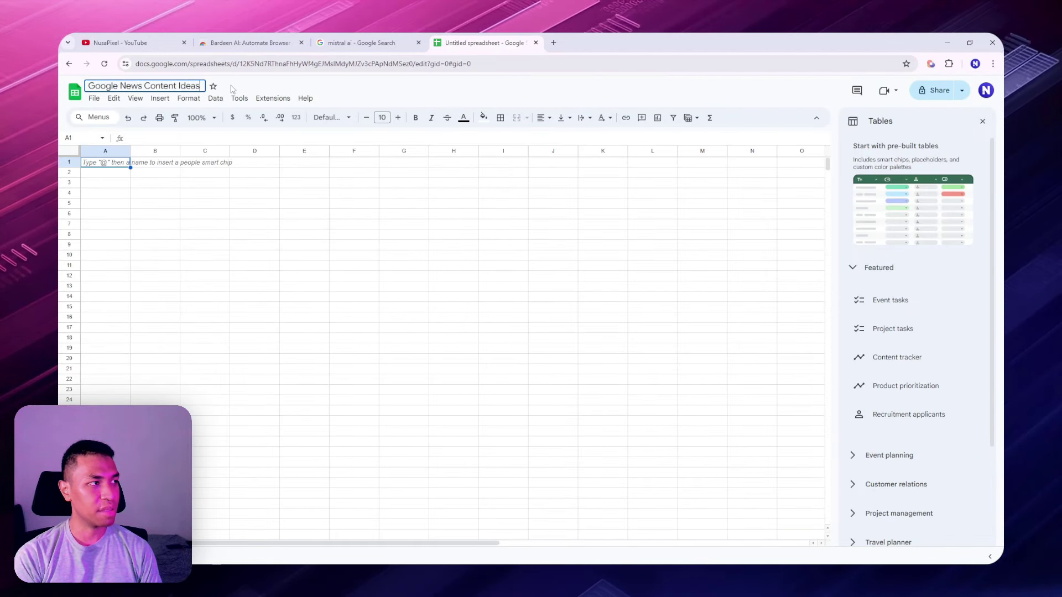
{"action": "left_click", "coordinate": [155, 183]}
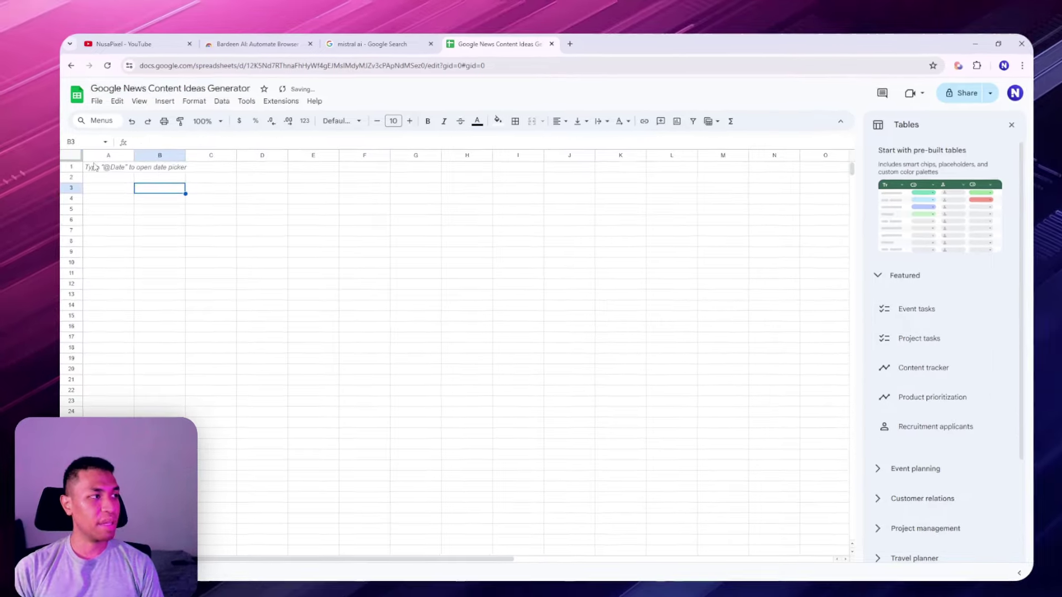
- Enter the column headers Article Title, Article Link and Content Ideas in cells A1 to C1
{"action": "left_click", "coordinate": [94, 167]}
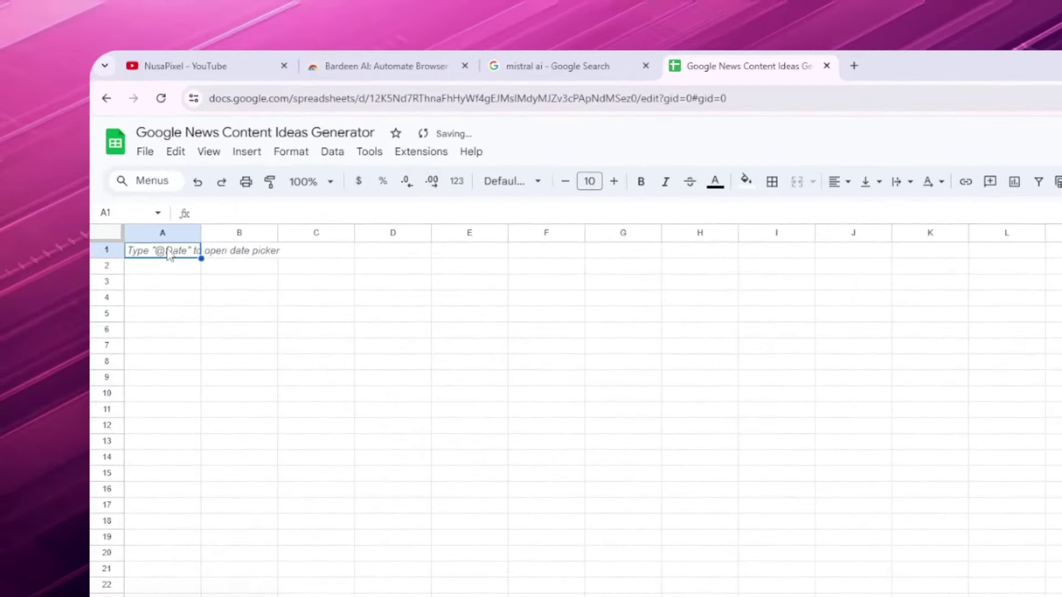
{"action": "type", "text": "Article Title"}
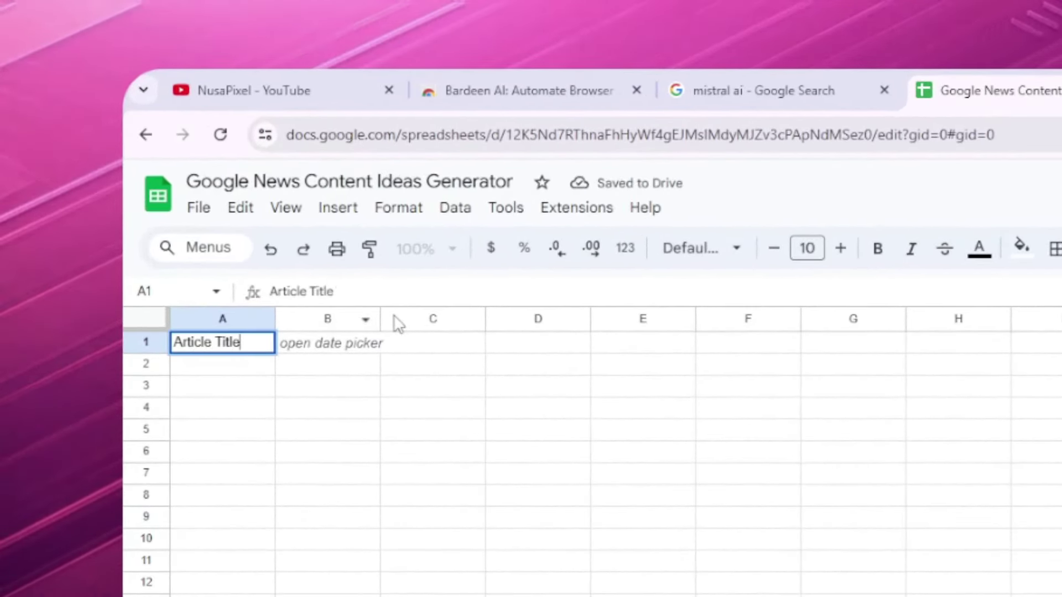
{"action": "key", "text": "Tab"}
{"action": "type", "text": "Article Link"}
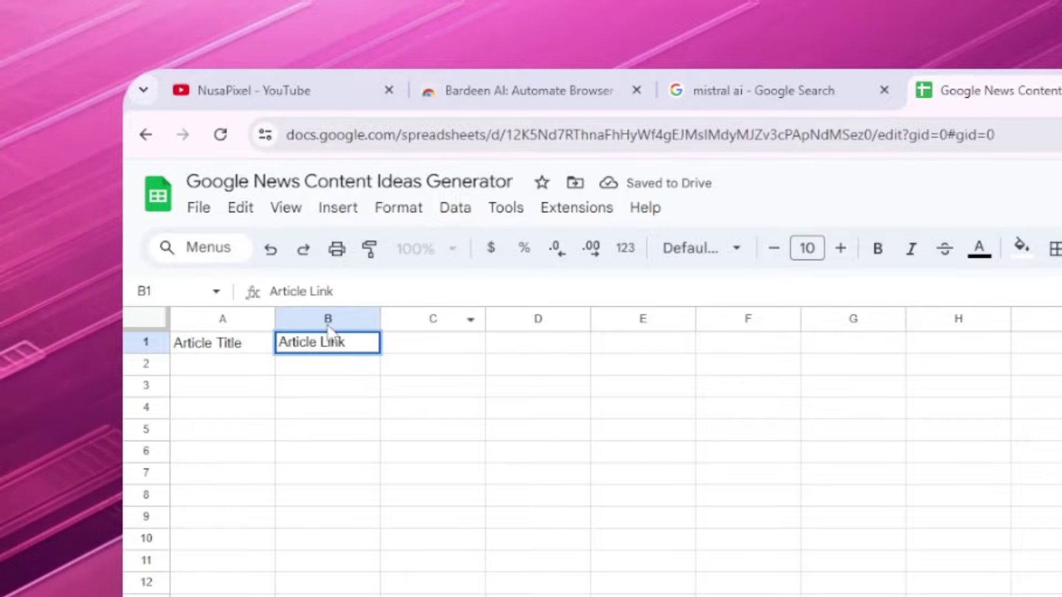
{"action": "left_click", "coordinate": [428, 351]}
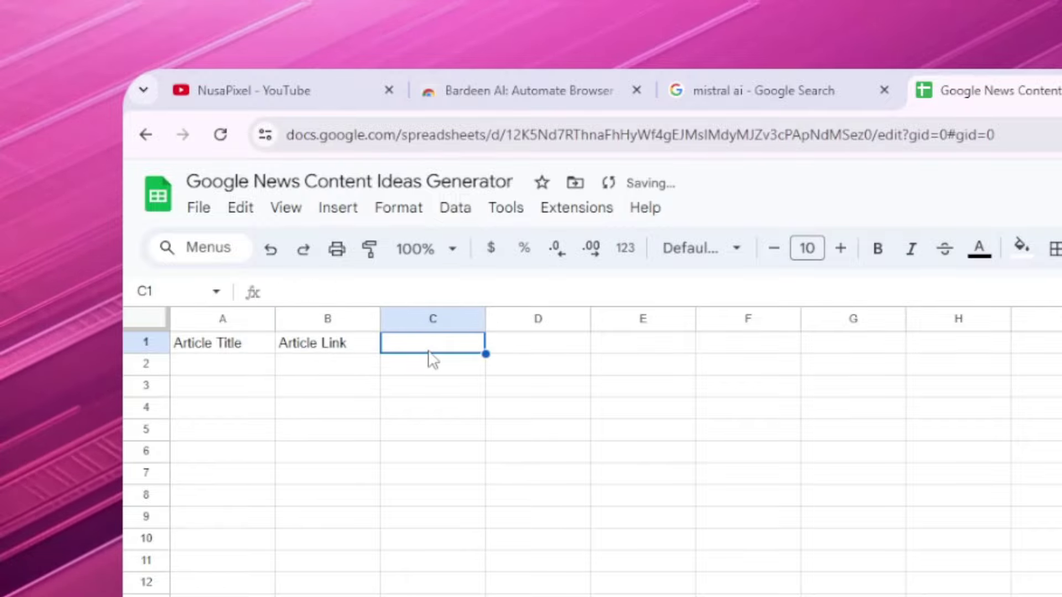
{"action": "type", "text": "Content Ideas"}
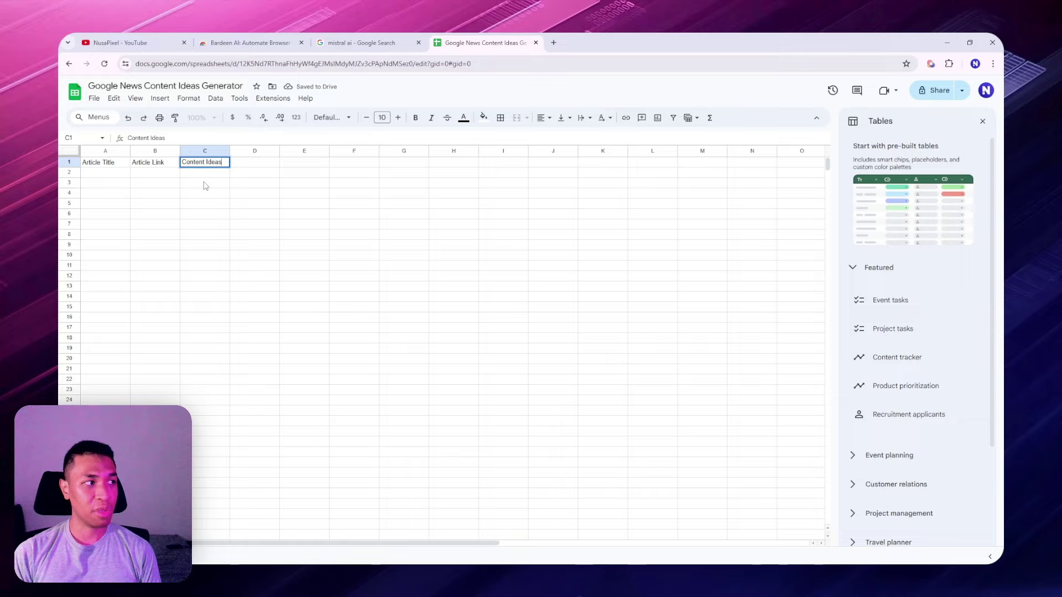
{"action": "left_click", "coordinate": [210, 175]}
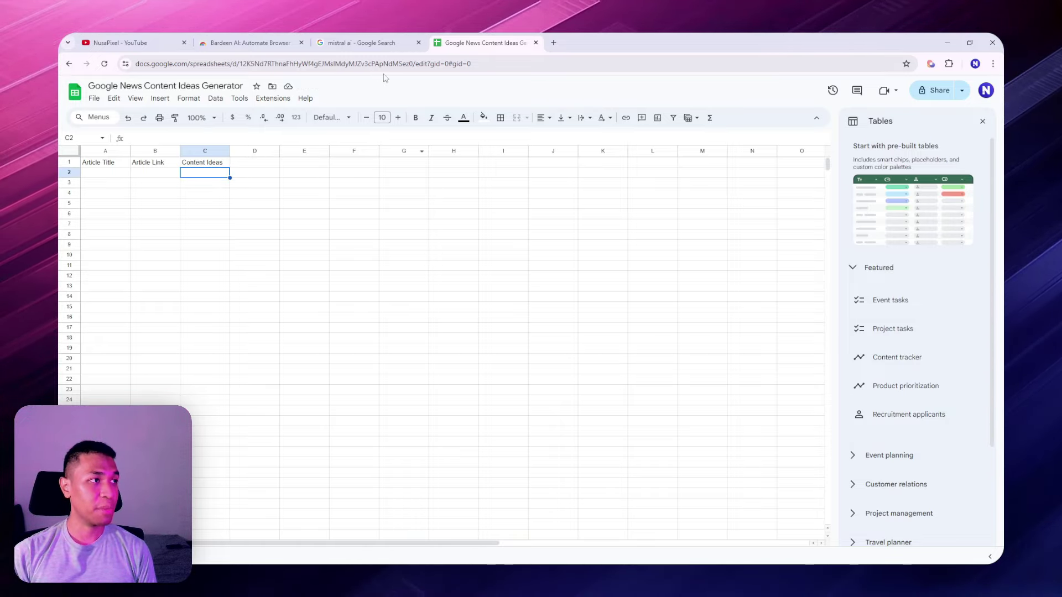
- Back in the Bardeen playbook, set the Add rows action's destination to the Google News Content Ideas Generator spreadsheet, tab Sheet1
{"action": "left_click", "coordinate": [359, 42]}
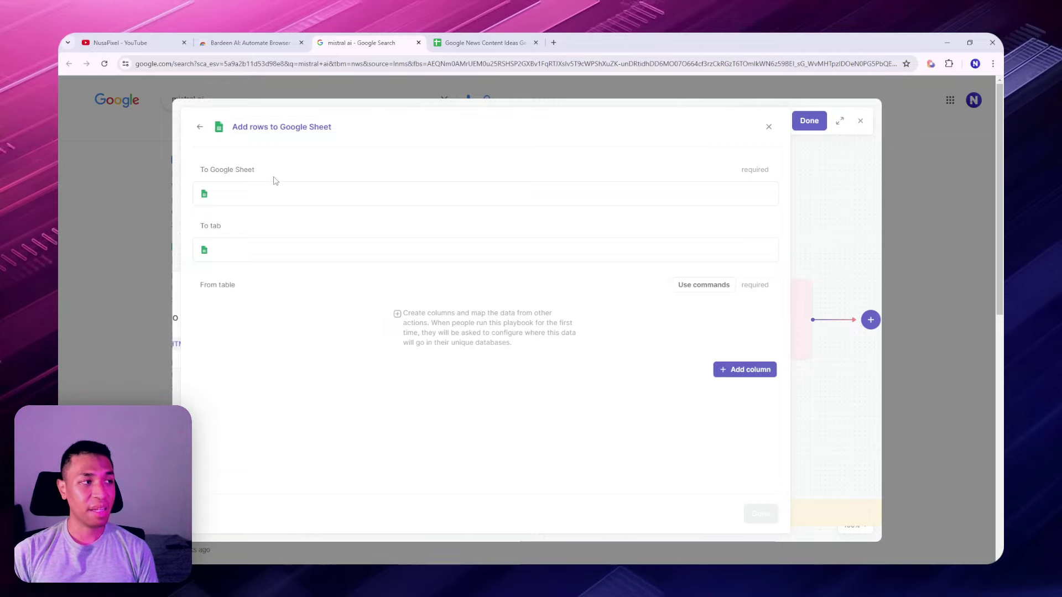
{"action": "left_click", "coordinate": [266, 192]}
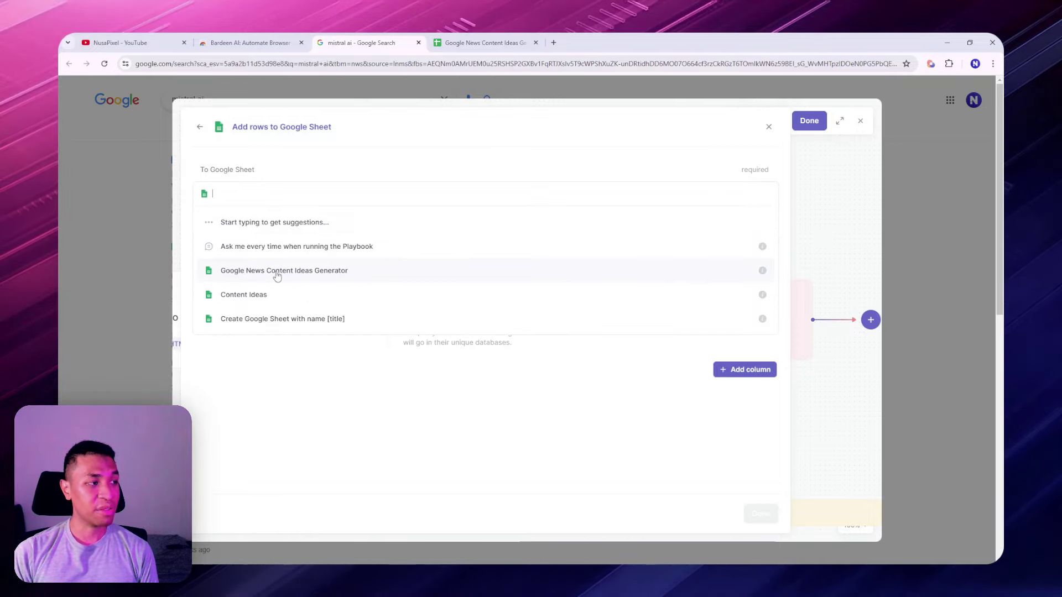
{"action": "left_click", "coordinate": [467, 47]}
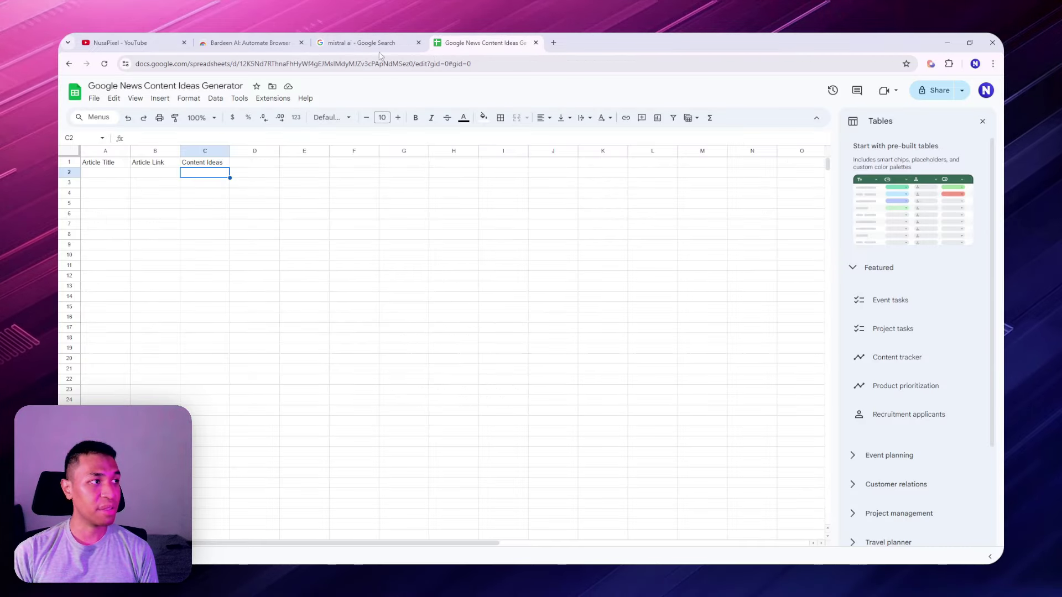
{"action": "left_click", "coordinate": [370, 44]}
{"action": "left_click", "coordinate": [298, 267]}
{"action": "left_click", "coordinate": [255, 252]}
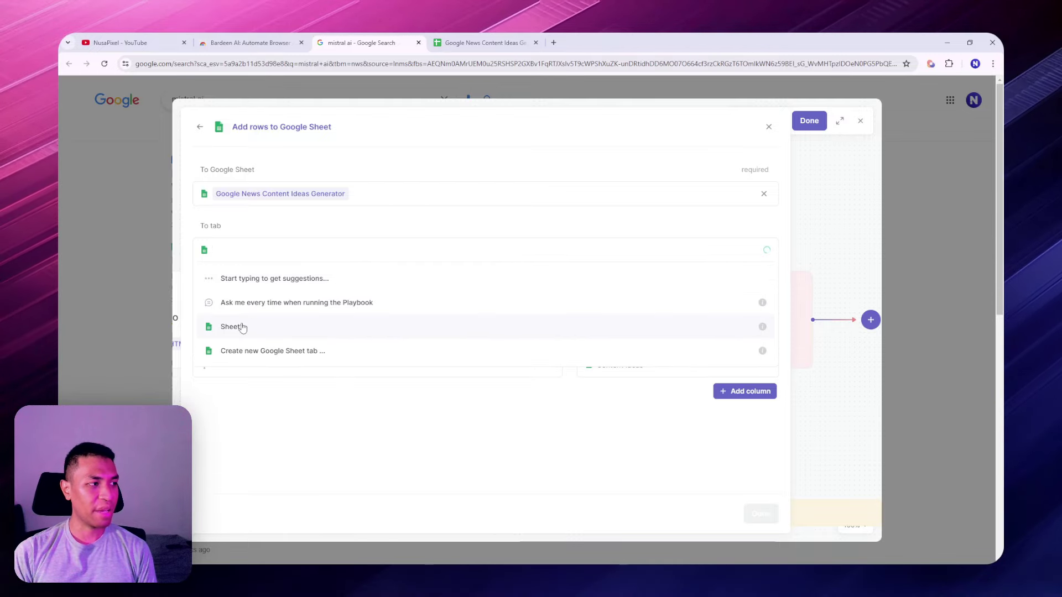
{"action": "left_click", "coordinate": [237, 327]}
{"action": "left_click", "coordinate": [523, 47]}
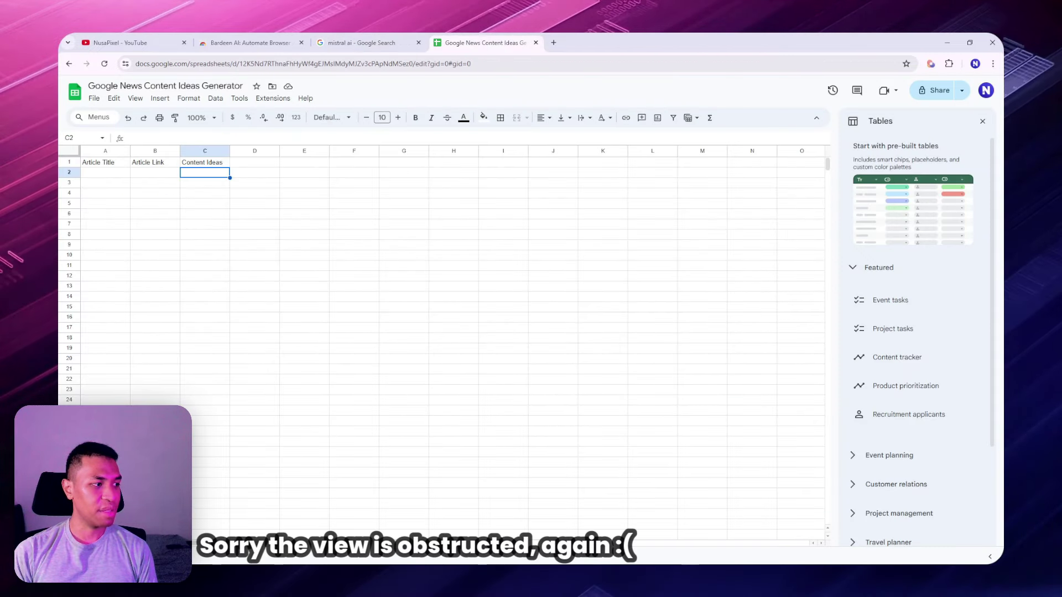
{"action": "left_click", "coordinate": [365, 43]}
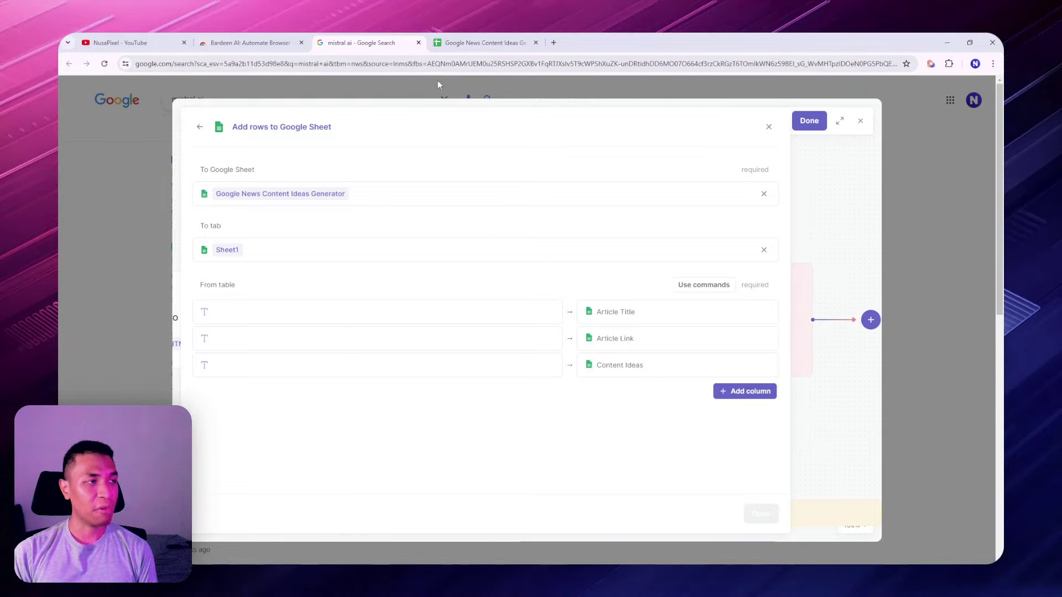
- Map the scraped Article Title and Article Link fields to the matching columns of the Add rows to Google Sheet action
{"action": "left_click", "coordinate": [478, 46]}
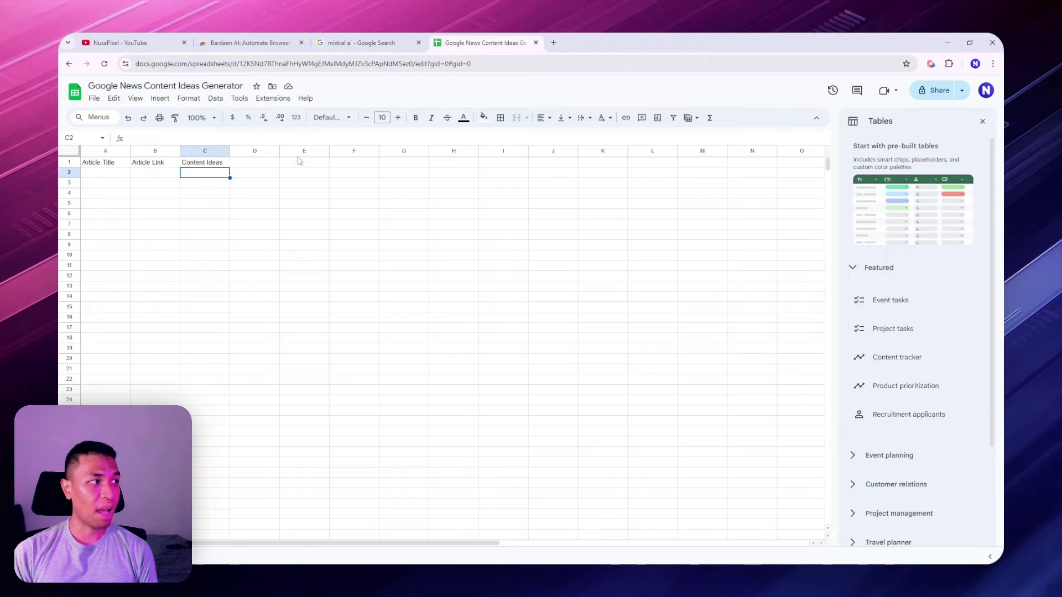
{"action": "left_click", "coordinate": [365, 43]}
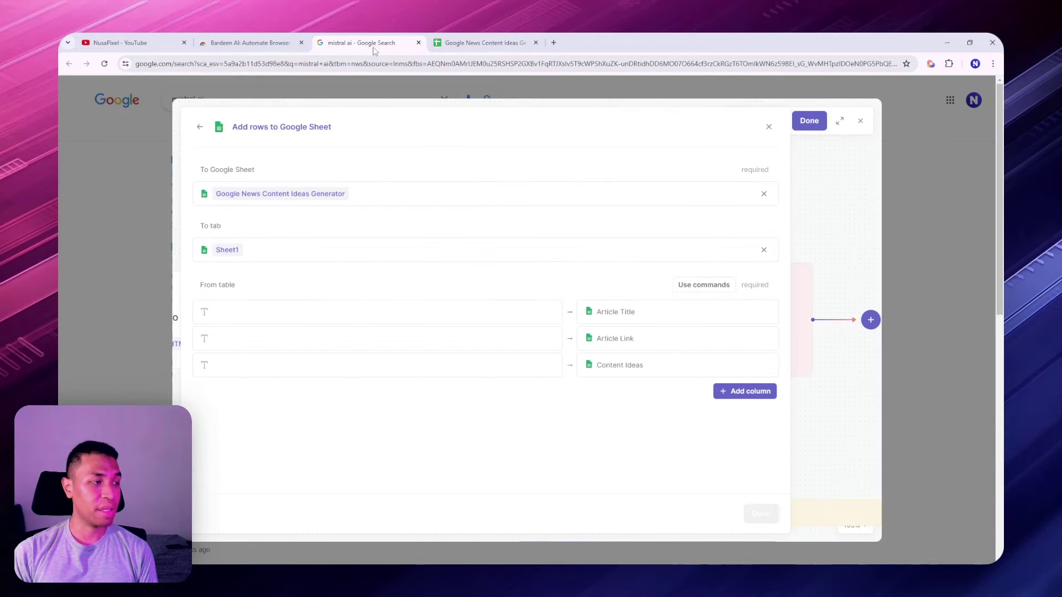
{"action": "left_click", "coordinate": [392, 316]}
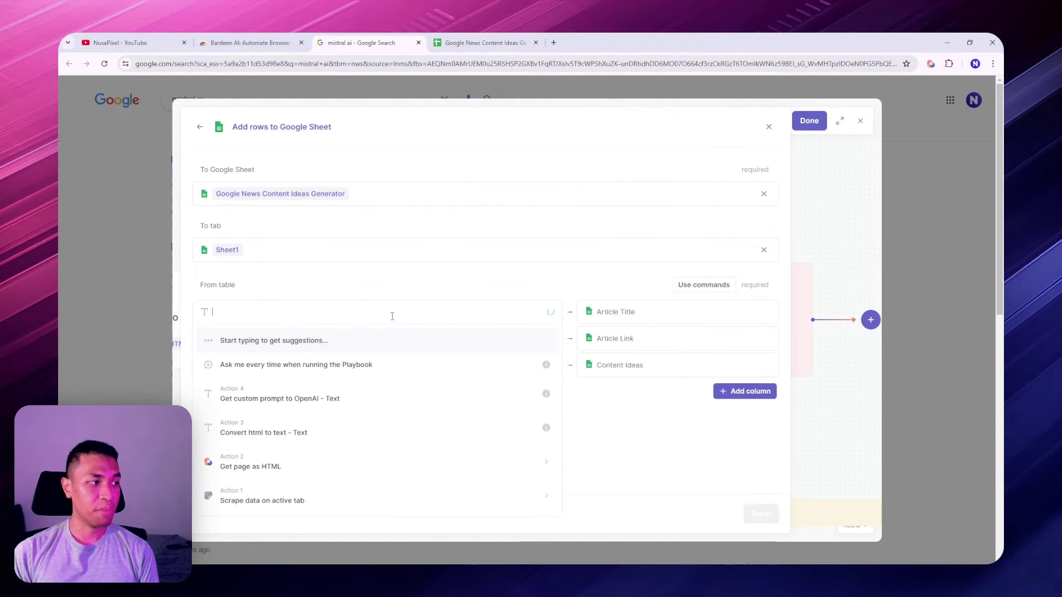
{"action": "left_click", "coordinate": [255, 500]}
{"action": "left_click", "coordinate": [273, 403]}
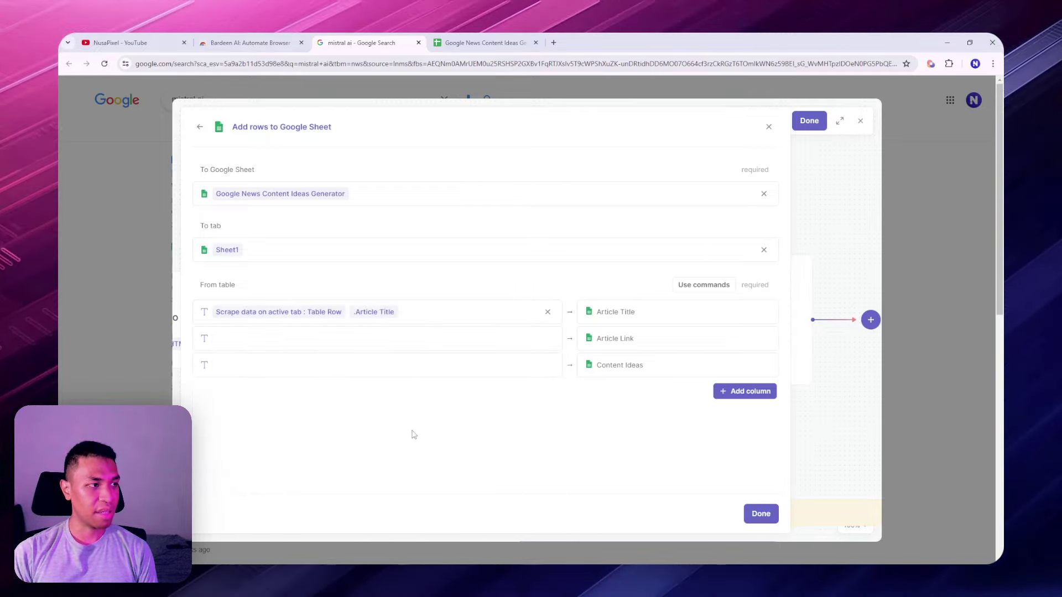
{"action": "left_click", "coordinate": [414, 340]}
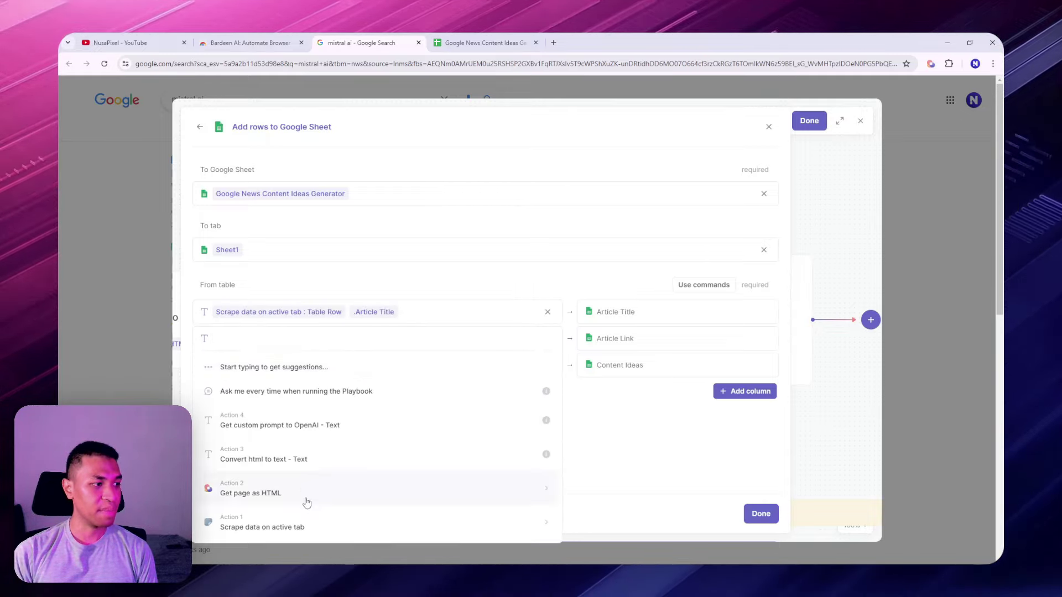
{"action": "left_click", "coordinate": [306, 523]}
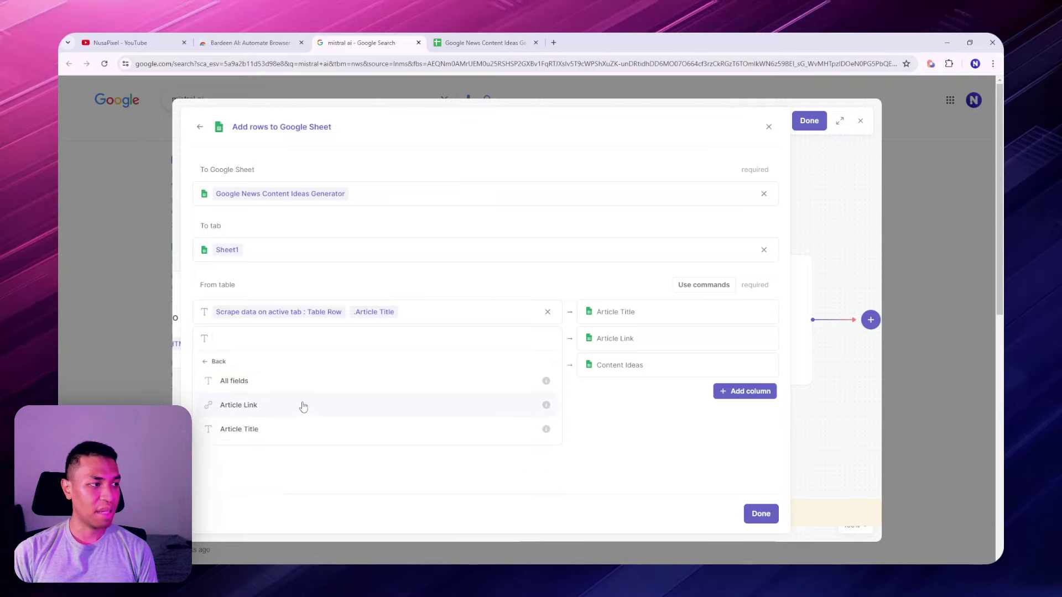
{"action": "left_click", "coordinate": [281, 409]}
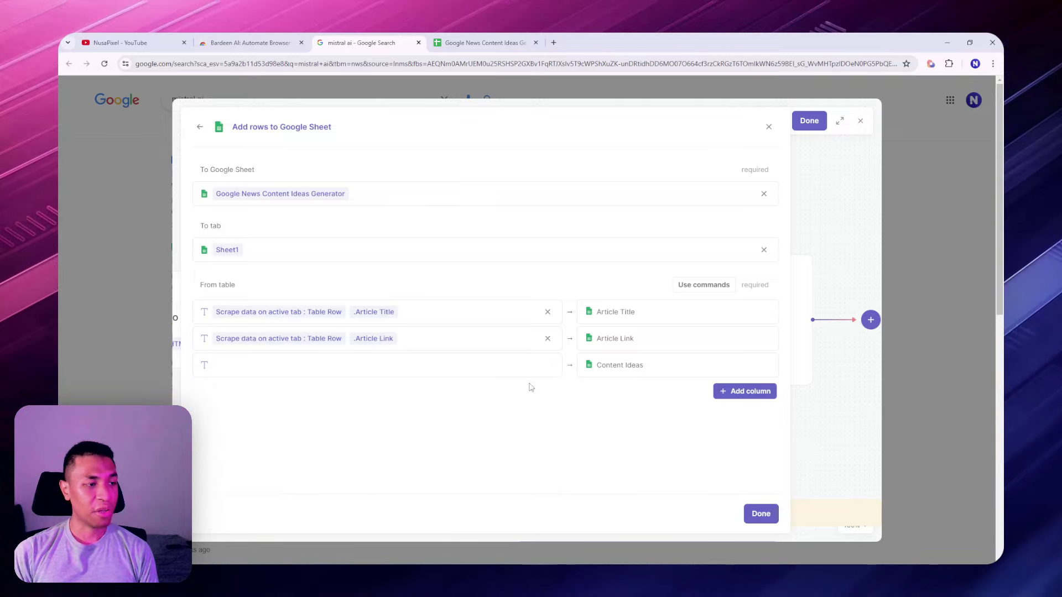
- Map the text output of the custom OpenAI prompt to the Content Ideas column and finish configuring the action
{"action": "left_click", "coordinate": [344, 367]}
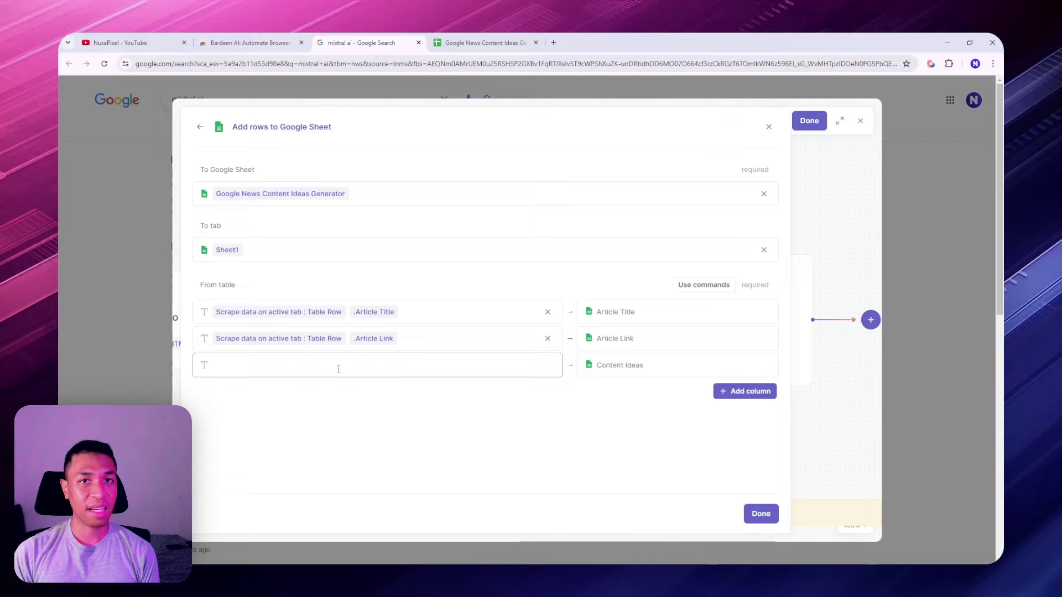
{"action": "left_click", "coordinate": [283, 369]}
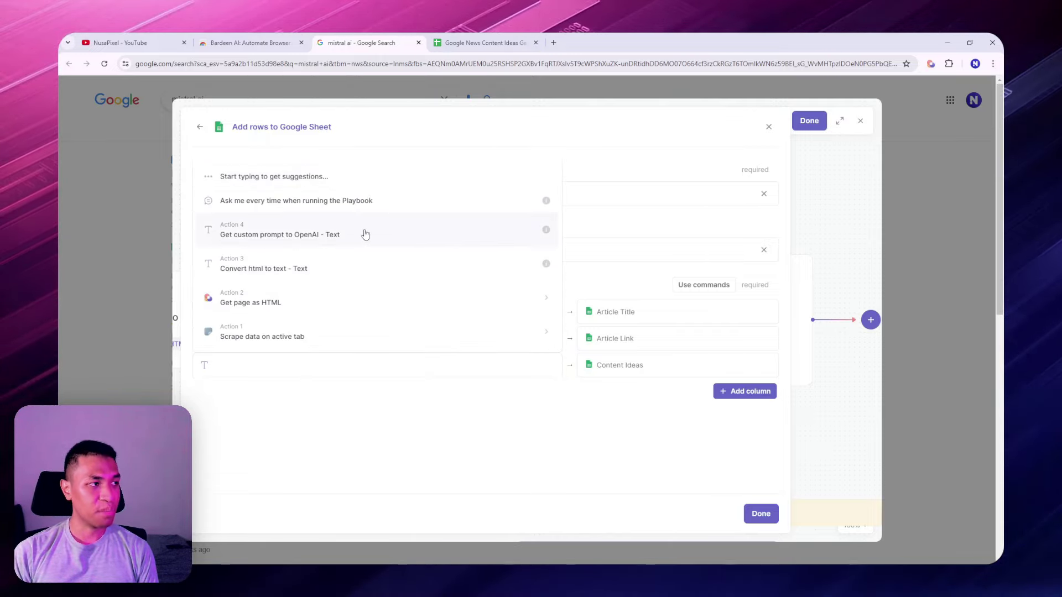
{"action": "left_click", "coordinate": [326, 237]}
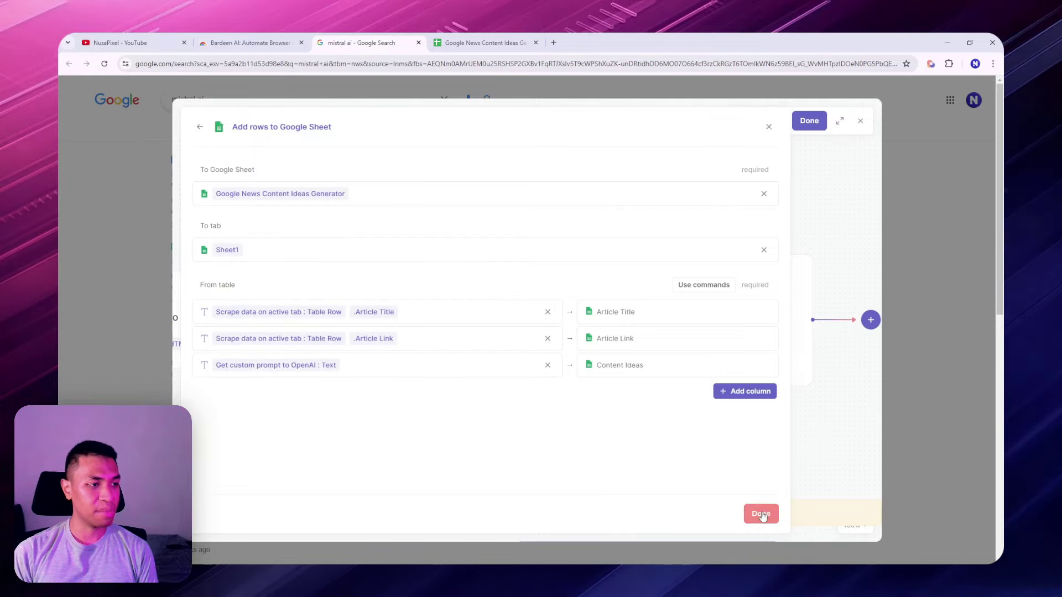
{"action": "left_click", "coordinate": [760, 514]}
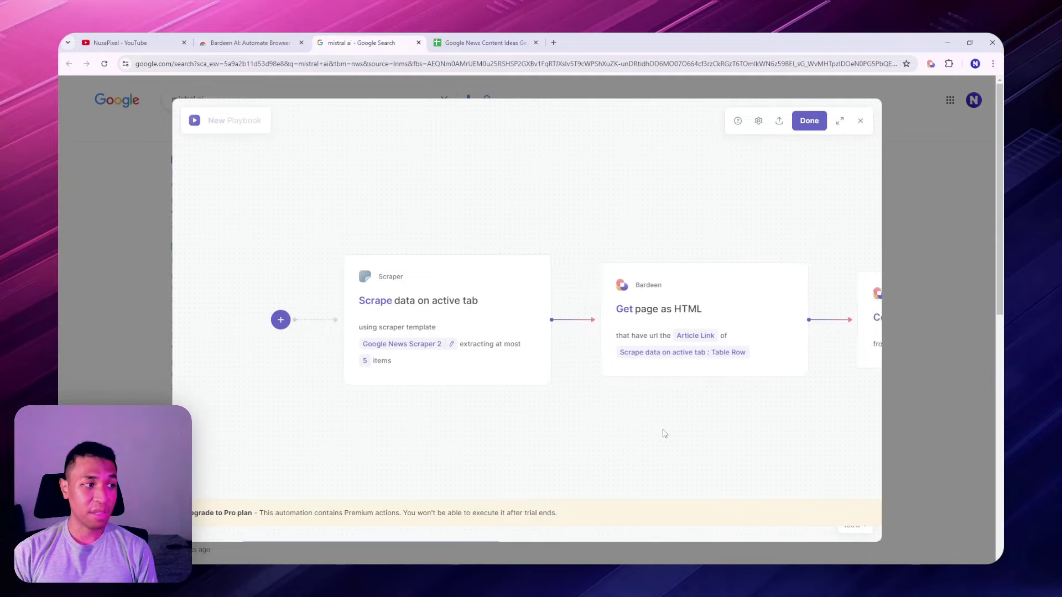
- Add a "When I right-click on a website" trigger before the Scrape data on active tab action
{"action": "left_click_drag", "start_coordinate": [664, 434], "coordinate": [569, 434]}
{"action": "left_click_drag", "start_coordinate": [705, 433], "coordinate": [588, 431]}
{"action": "left_click_drag", "start_coordinate": [841, 434], "coordinate": [440, 440]}
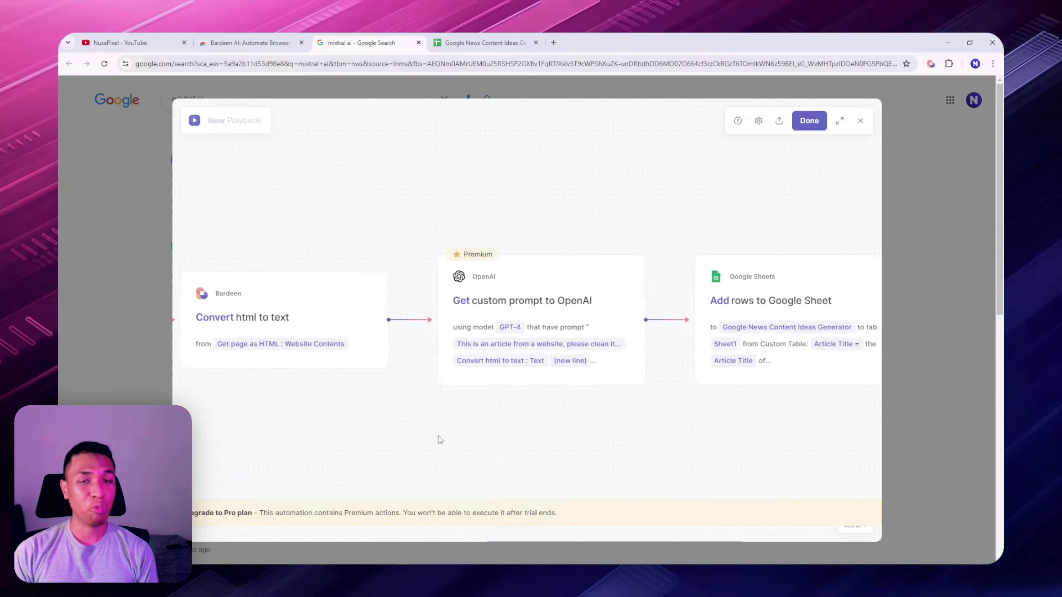
{"action": "left_click_drag", "start_coordinate": [334, 429], "coordinate": [557, 441]}
{"action": "left_click_drag", "start_coordinate": [197, 413], "coordinate": [402, 429]}
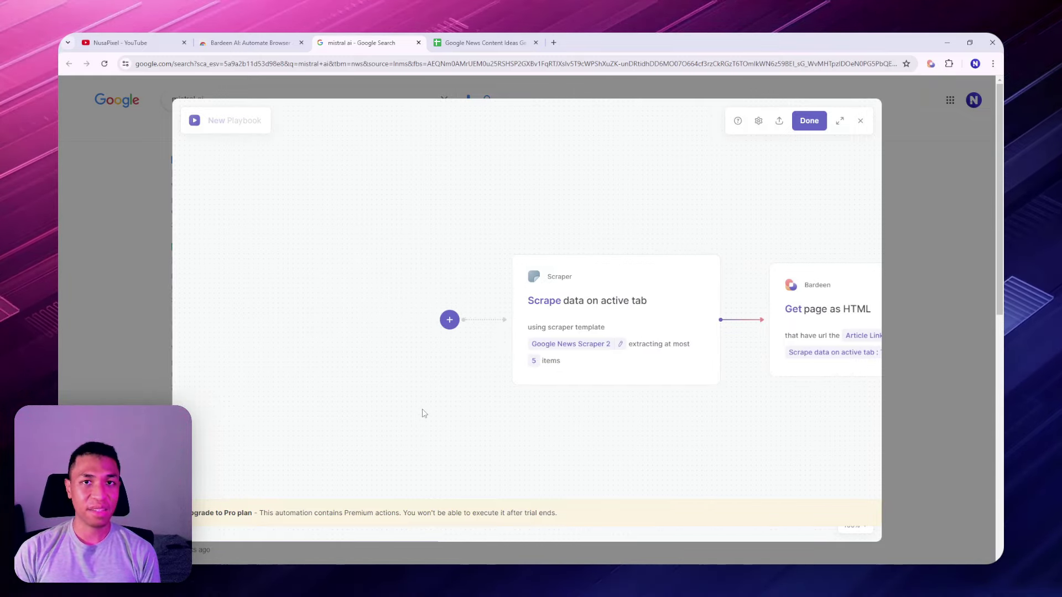
{"action": "left_click_drag", "start_coordinate": [485, 417], "coordinate": [499, 418]}
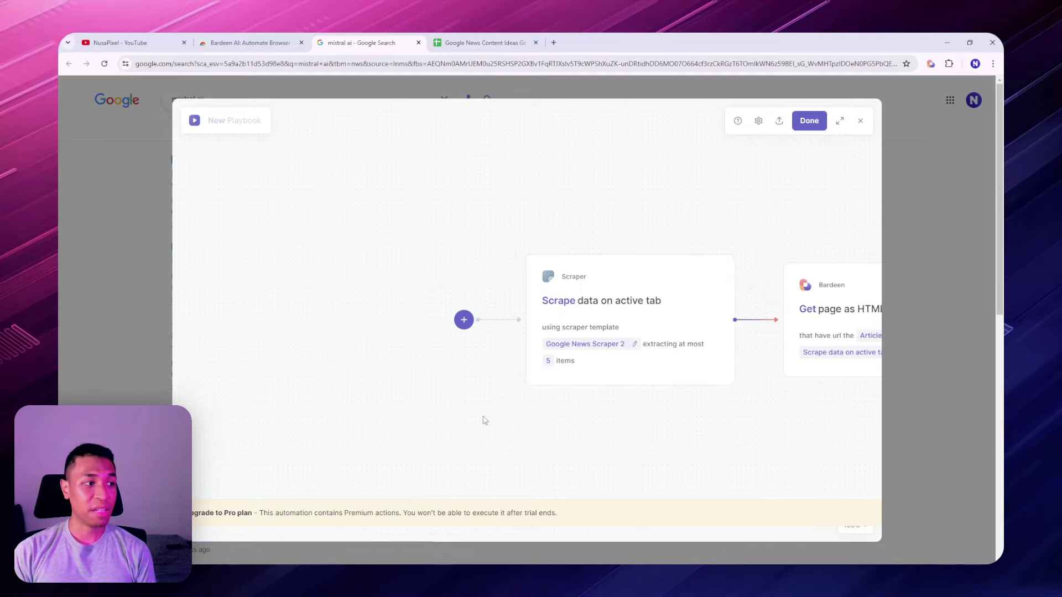
{"action": "left_click", "coordinate": [463, 319]}
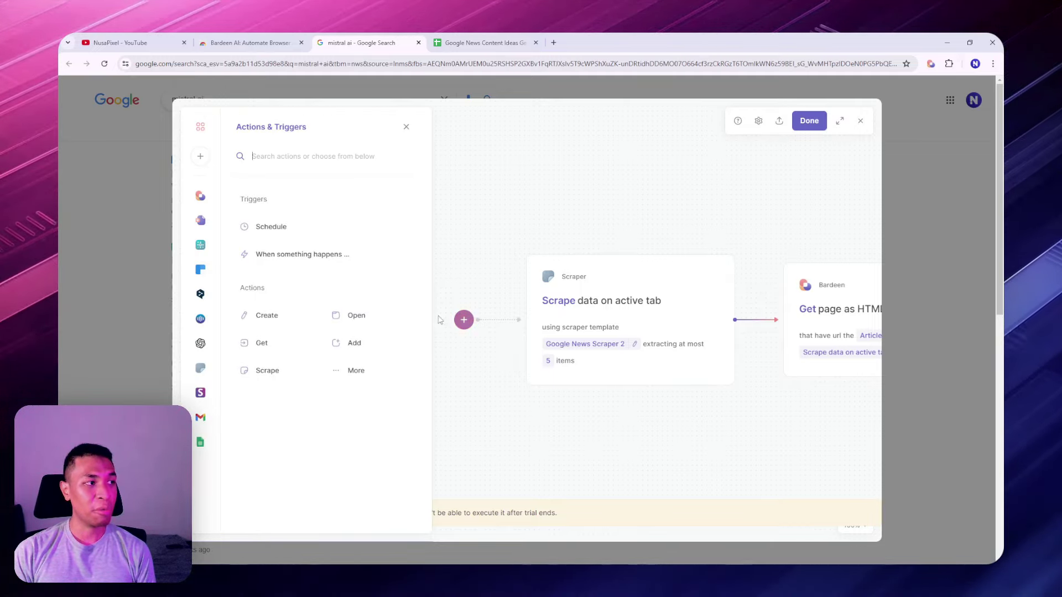
{"action": "left_click", "coordinate": [310, 255]}
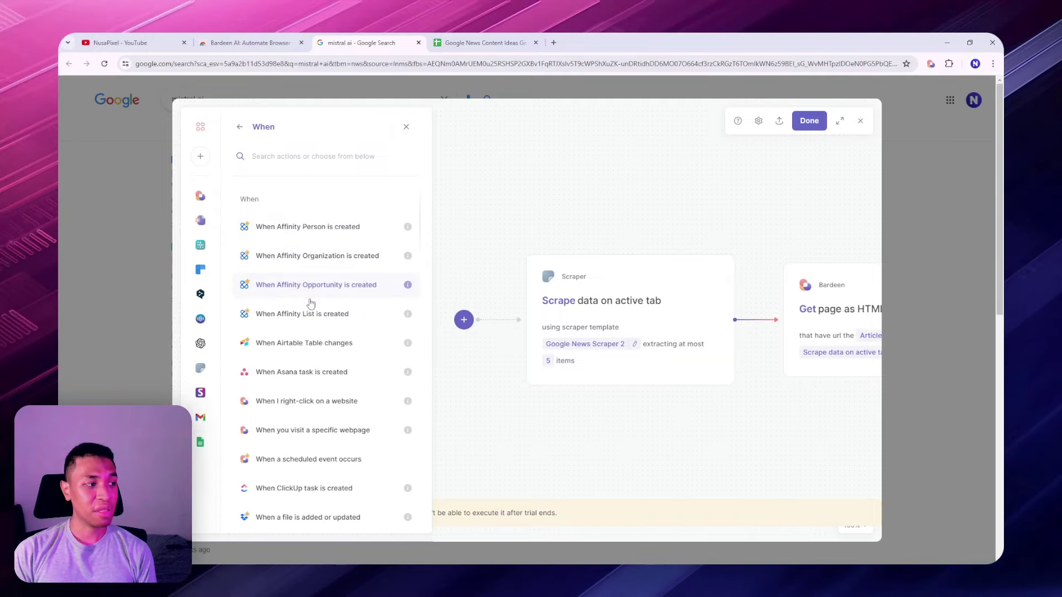
{"action": "left_click", "coordinate": [315, 402]}
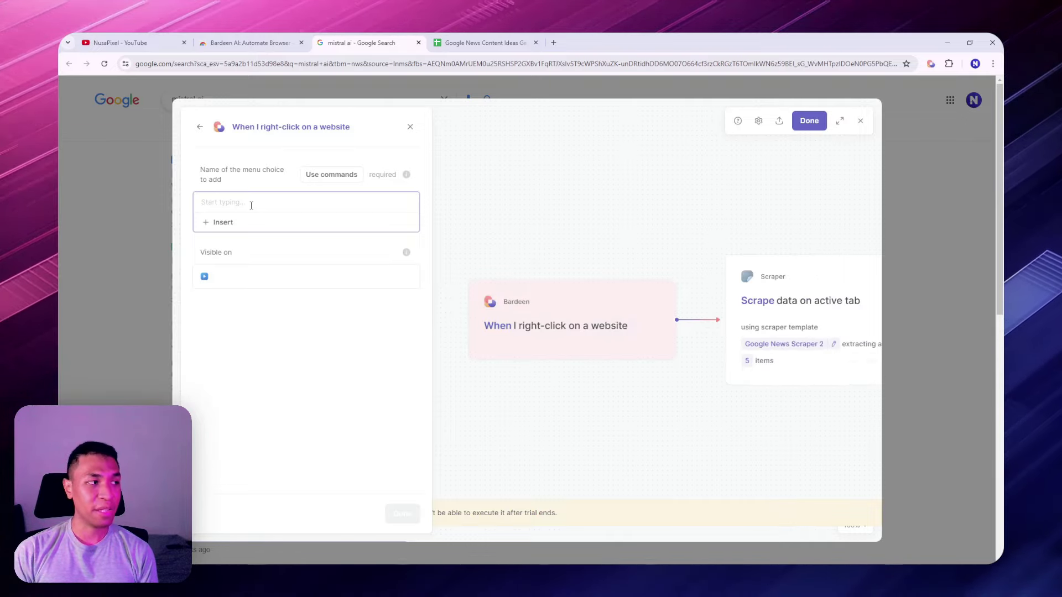
- Name the trigger's menu choice "Start Content Ideas Research" and make it visible Everywhere
{"action": "type", "text": "Start"}
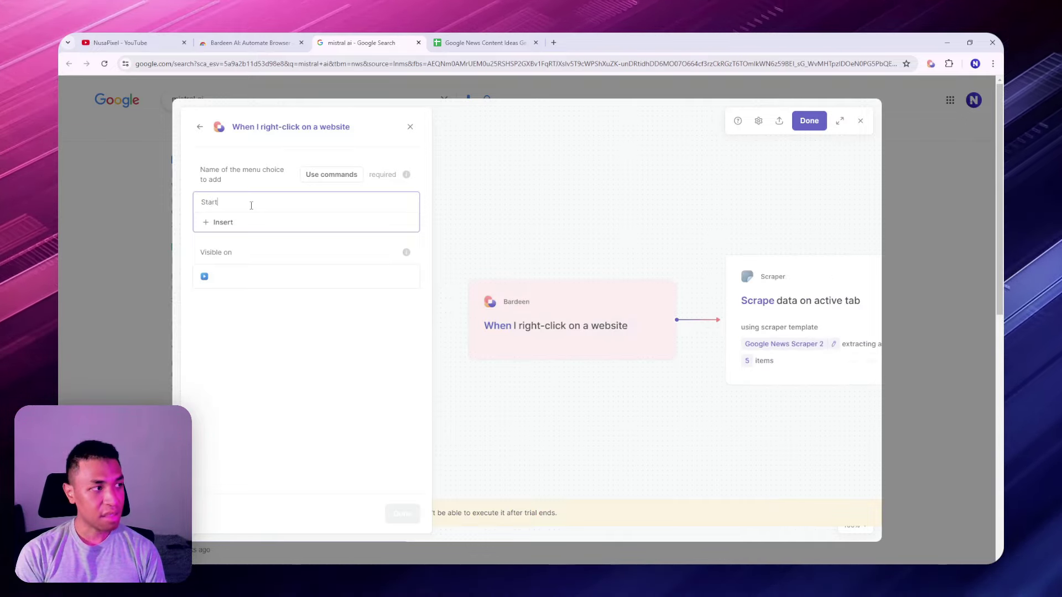
{"action": "type", "text": " Content Redeas Research"}
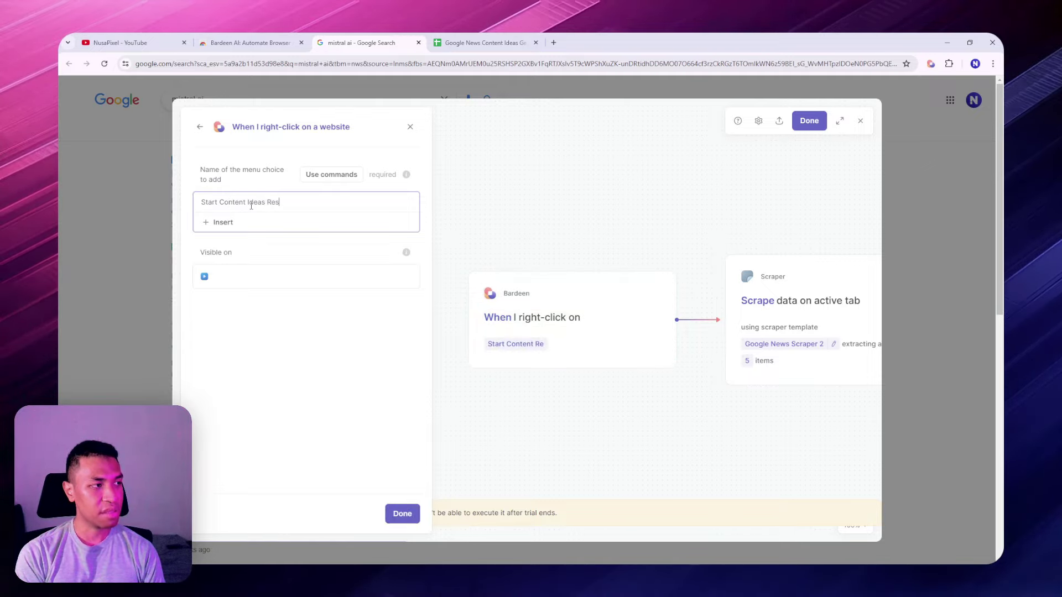
{"action": "left_click", "coordinate": [252, 281]}
{"action": "left_click", "coordinate": [252, 257]}
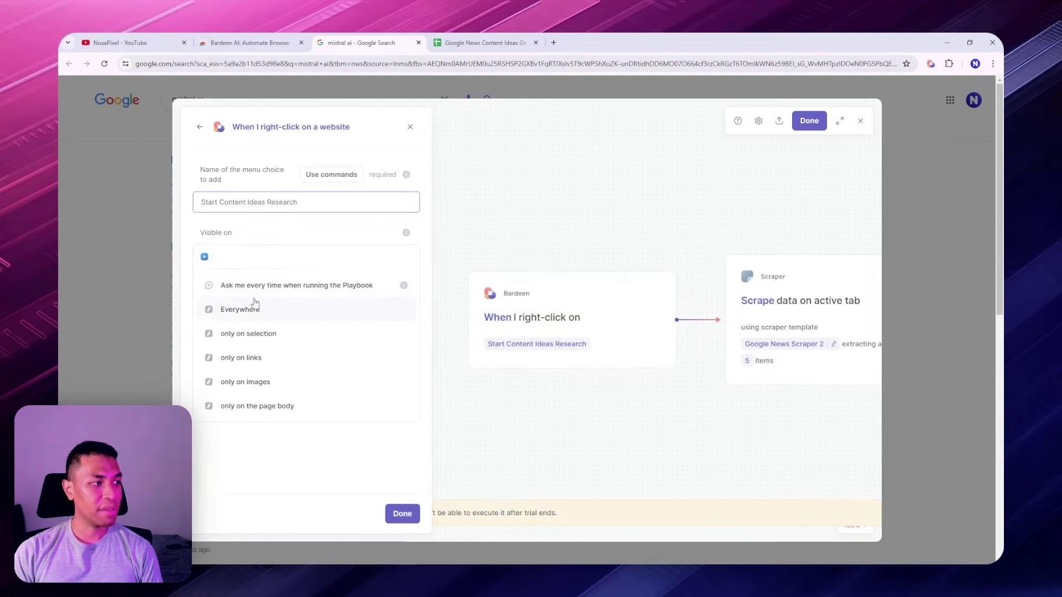
{"action": "left_click", "coordinate": [251, 310]}
{"action": "left_click", "coordinate": [408, 512]}
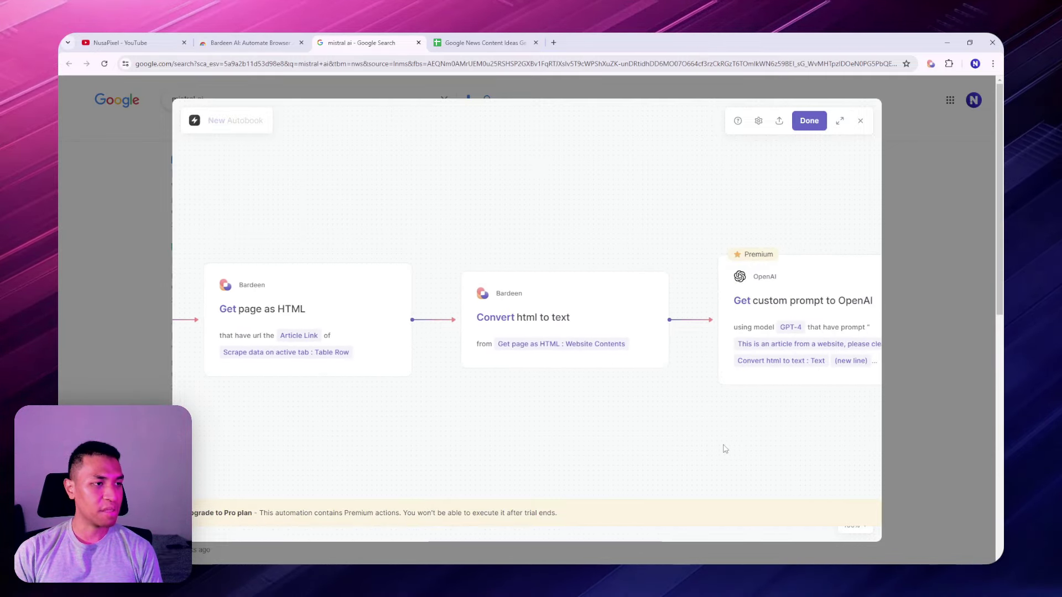
- Save the automation as "Google News Content Ideas Generator" and turn on the newly saved Autobook
{"action": "left_click", "coordinate": [809, 121]}
{"action": "type", "text": "Google"}
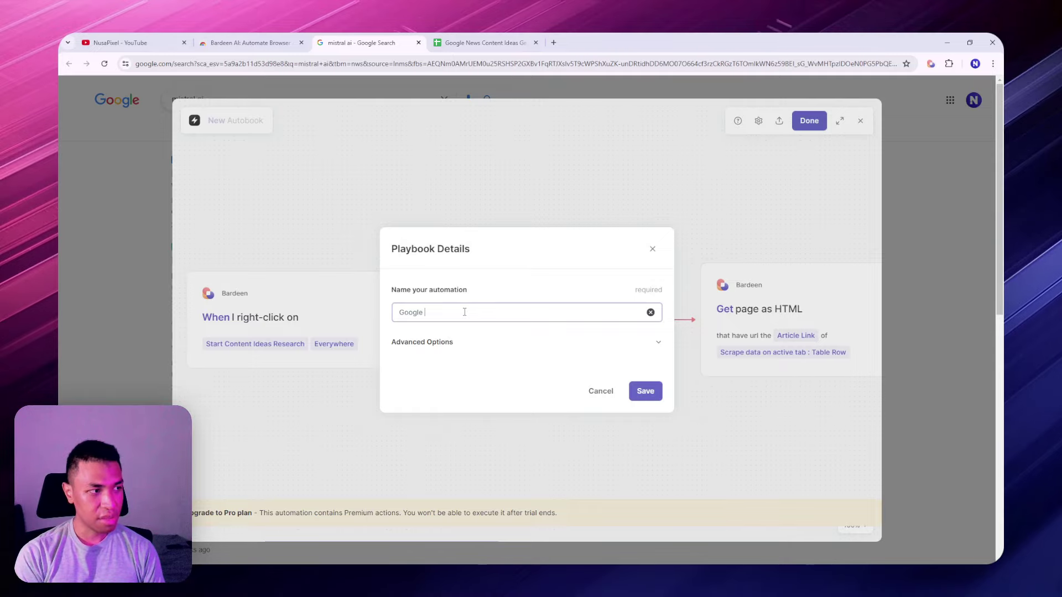
{"action": "type", "text": " News Content ID"}
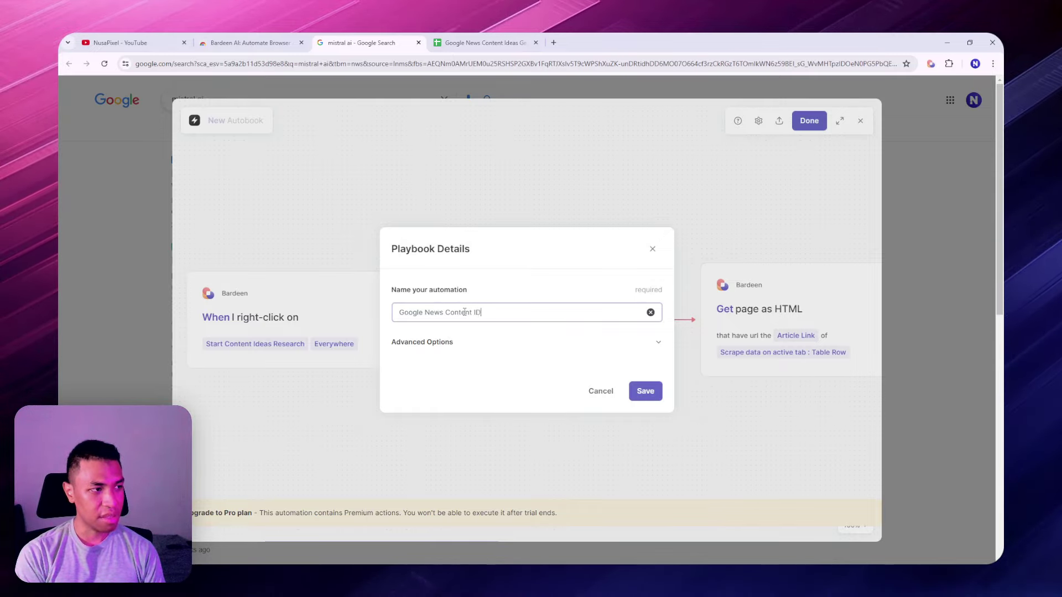
{"action": "type", "text": "eas"}
{"action": "key", "text": "BackSpace"}
{"action": "key", "text": "BackSpace"}
{"action": "key", "text": "BackSpace"}
{"action": "key", "text": "BackSpace"}
{"action": "type", "text": "deas Generator"}
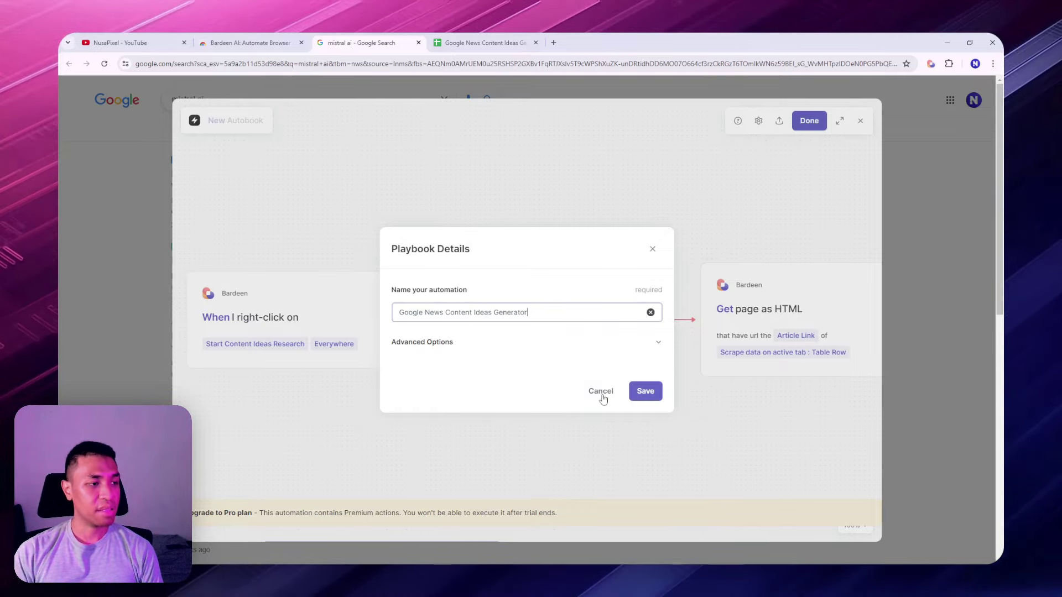
{"action": "left_click", "coordinate": [645, 391]}
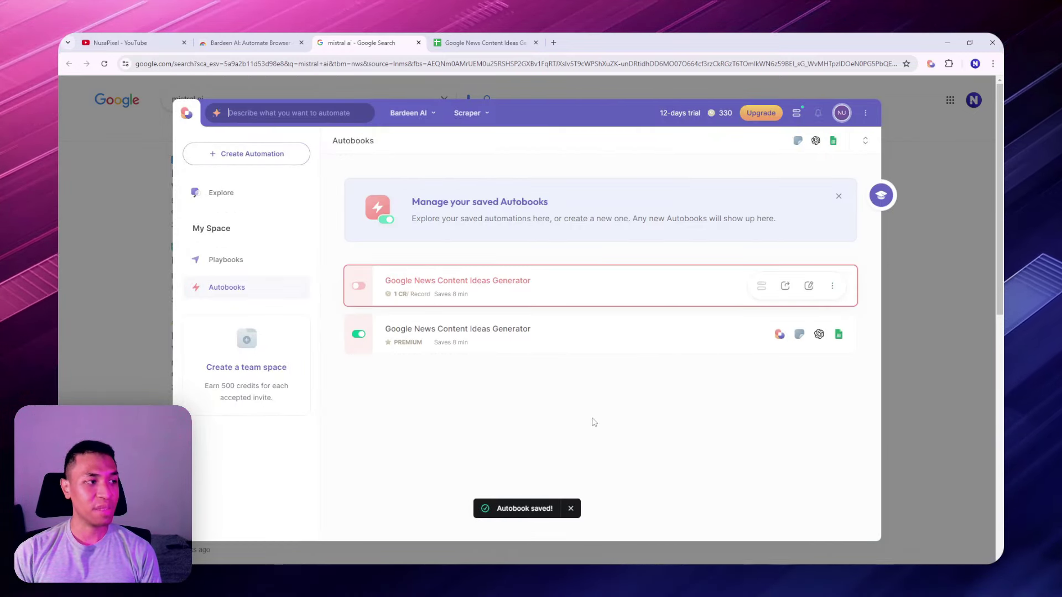
{"action": "left_click", "coordinate": [359, 286]}
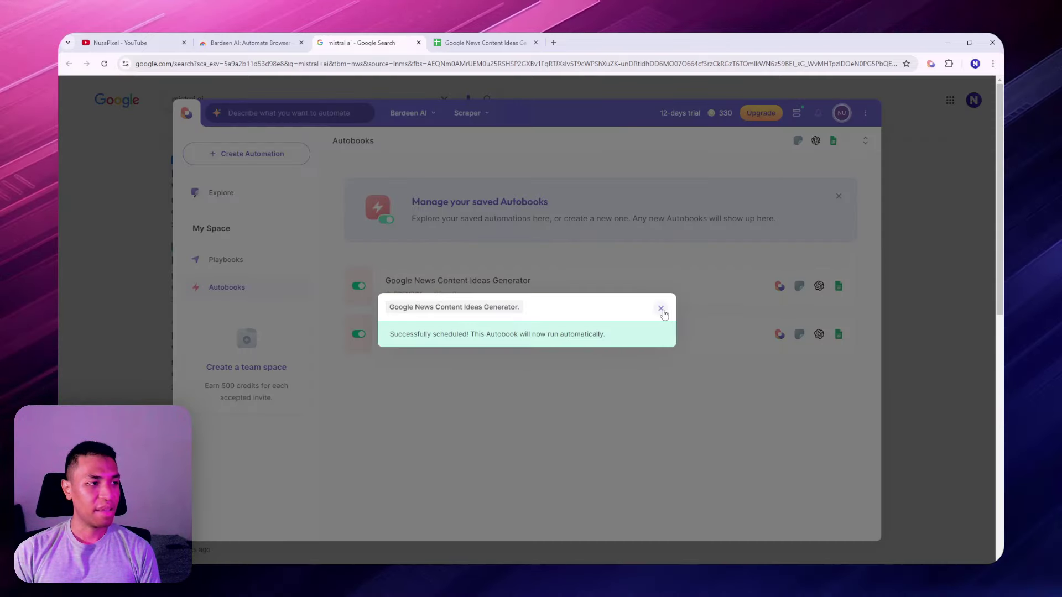
{"action": "left_click", "coordinate": [661, 309]}
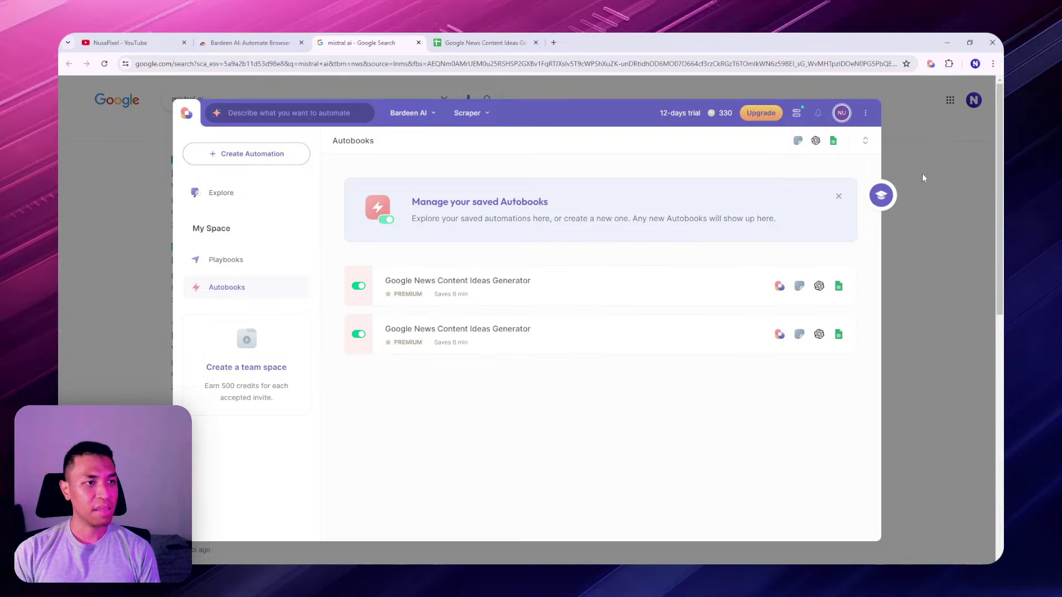
- Close the Bardeen overlay and run Start Content Ideas Research from the context menu of the mistral ai news results page
{"action": "left_click", "coordinate": [922, 283]}
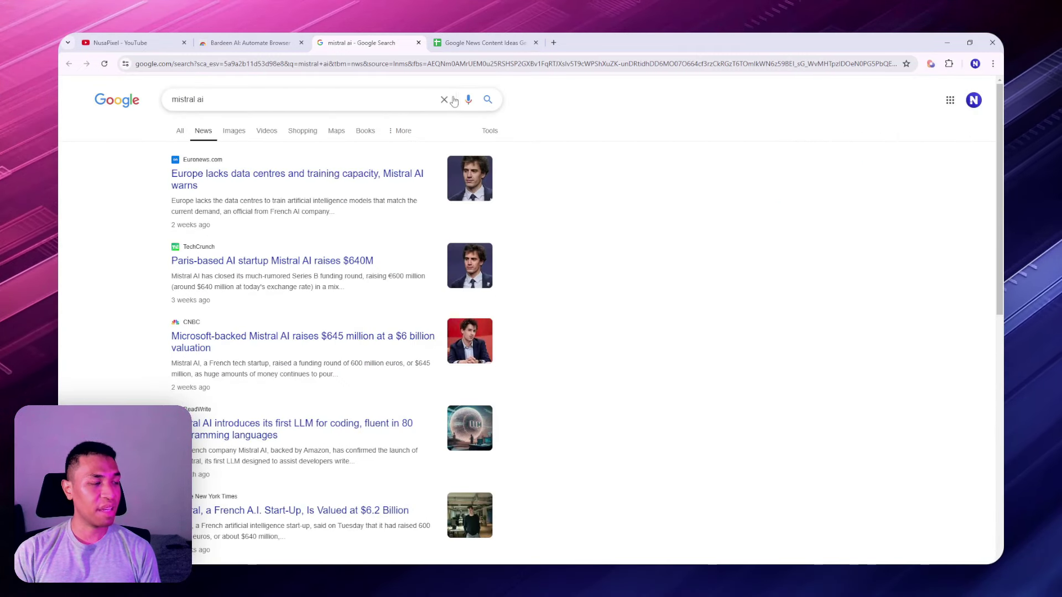
{"action": "right_click", "coordinate": [634, 183]}
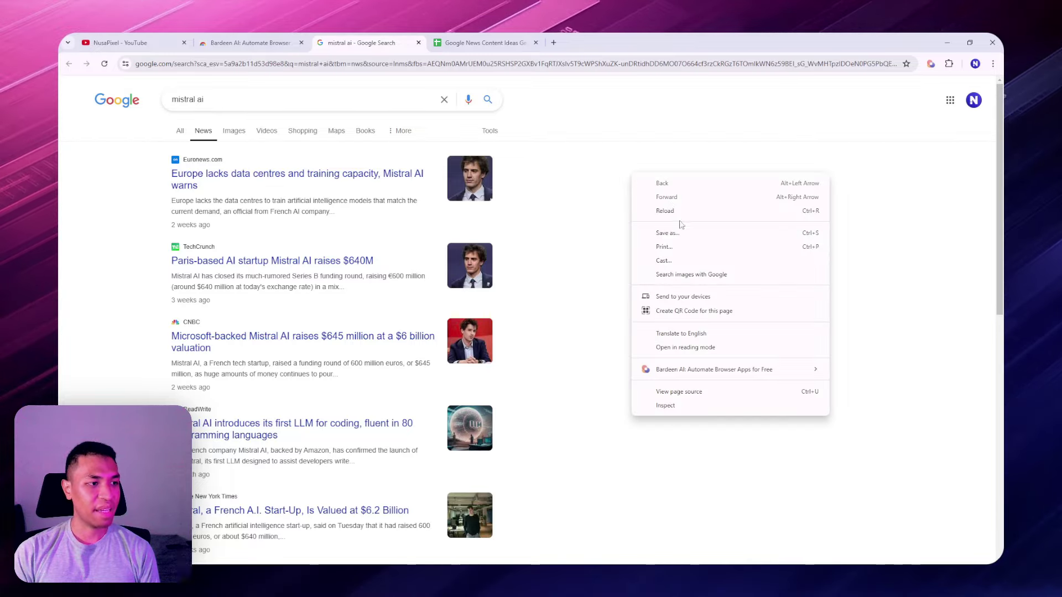
{"action": "mouse_move", "coordinate": [744, 376]}
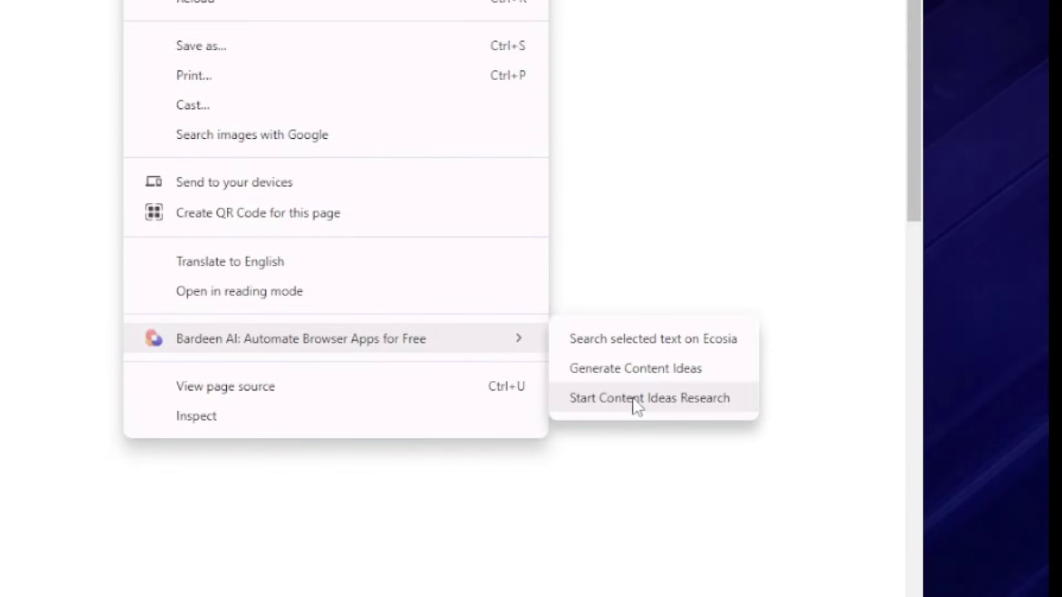
{"action": "left_click", "coordinate": [635, 398]}
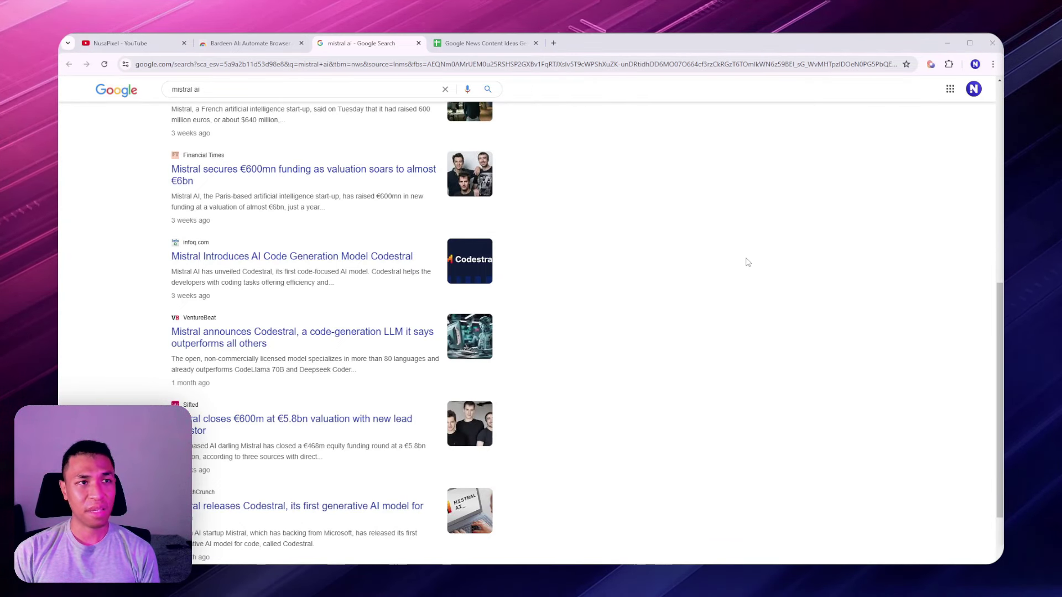
- Check the article window opened by the automation, and review the generated rows in the Google News Content Ideas Generator spreadsheet
{"action": "key", "text": "alt+Tab"}
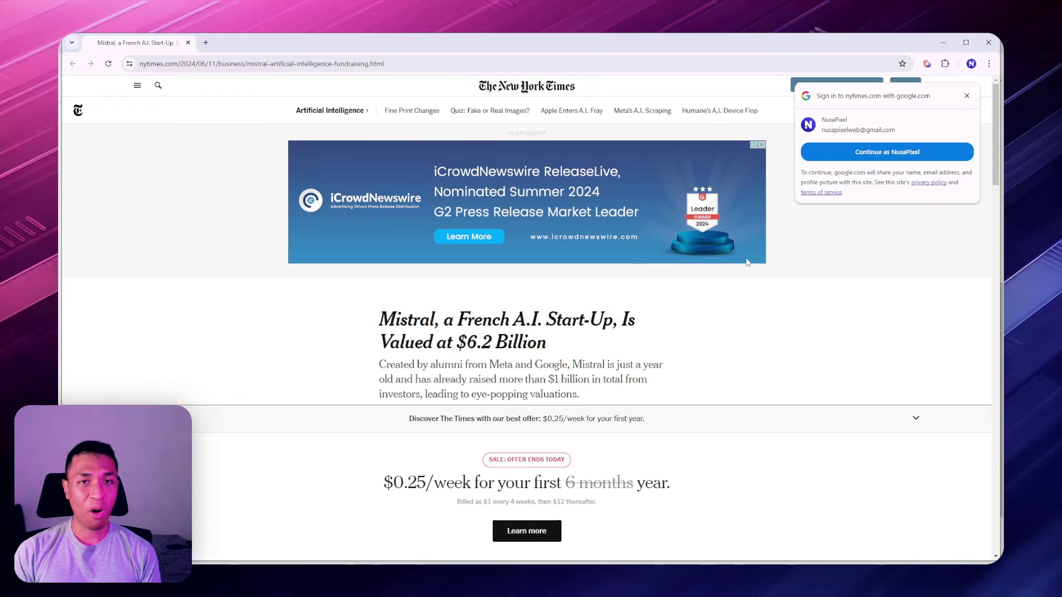
{"action": "key", "text": "alt+Tab"}
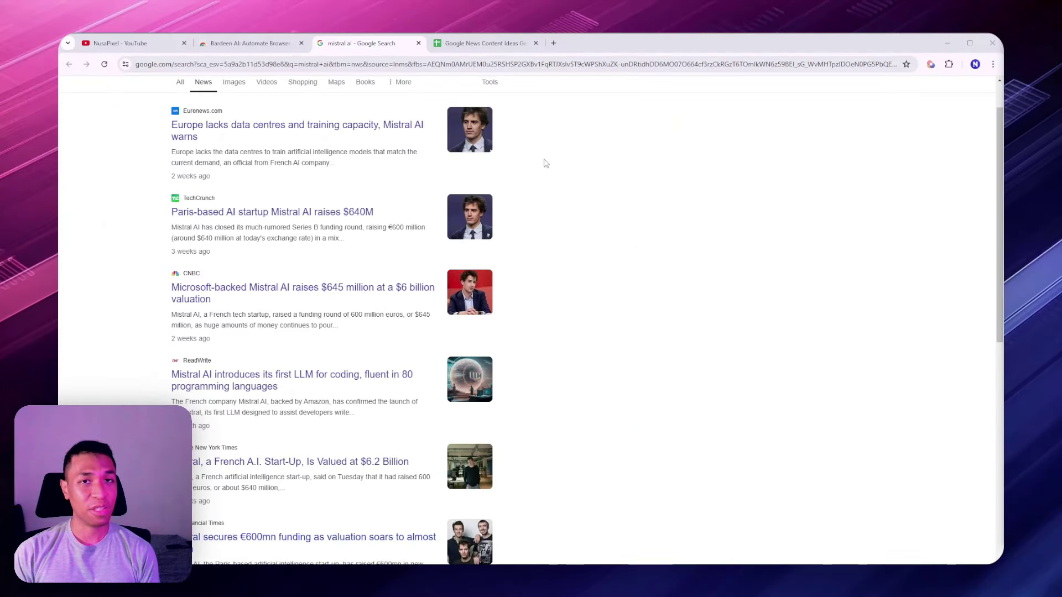
{"action": "scroll", "coordinate": [542, 188], "scroll_direction": "down", "scroll_amount": 2}
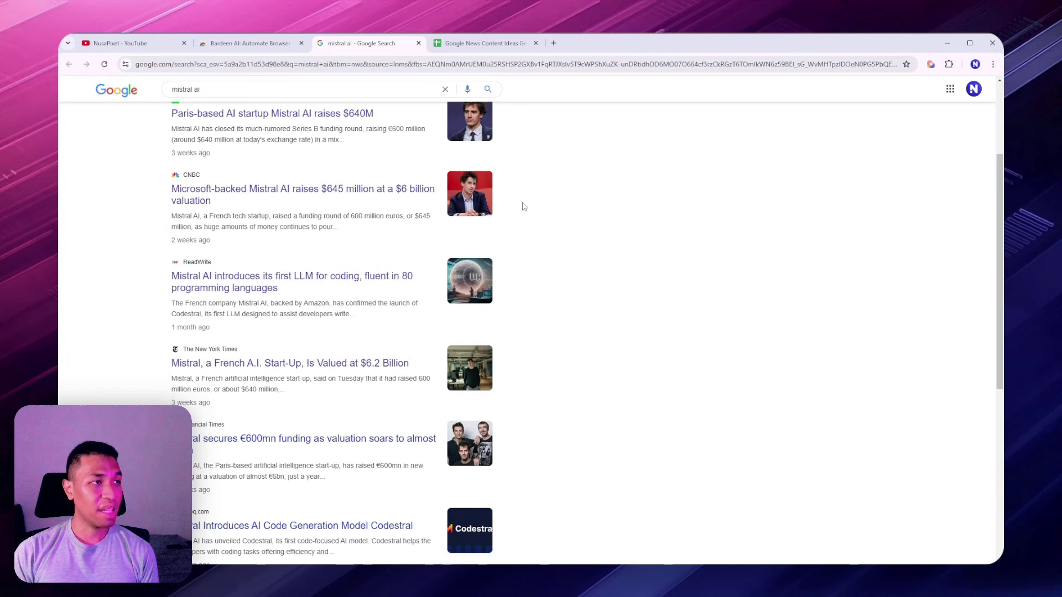
{"action": "left_click", "coordinate": [486, 48]}
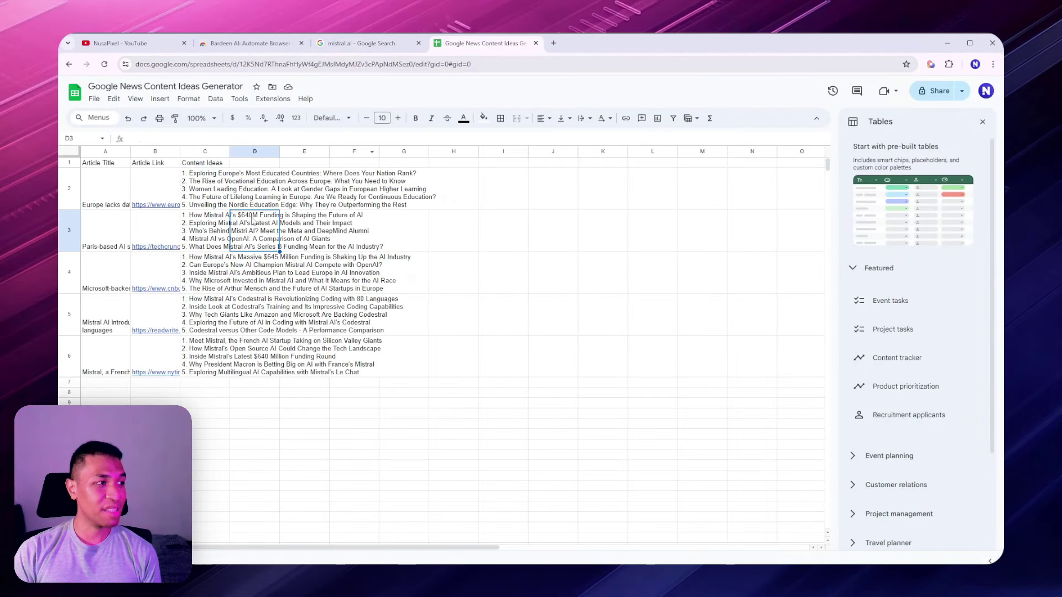
- Select the generated Mistral AI content ideas in cells C2:C6 to review them
{"action": "left_click", "coordinate": [207, 189]}
{"action": "left_click_drag", "start_coordinate": [206, 189], "coordinate": [206, 365]}
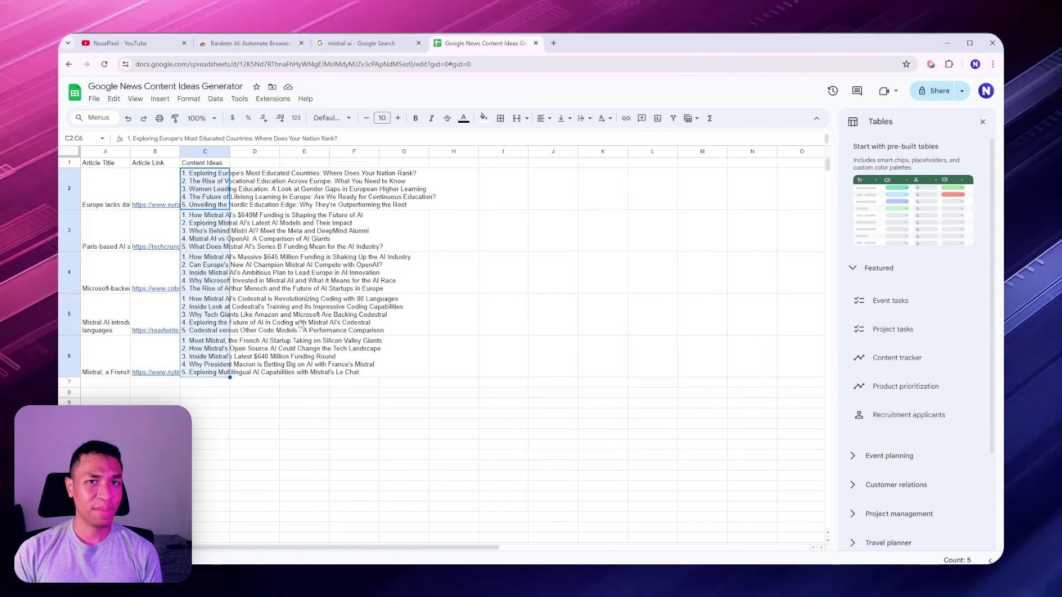
- Return to the Google News results page and replace the query with a search for "SpaceX Starship Launch"
{"action": "key", "text": "ctrl+shift+Tab"}
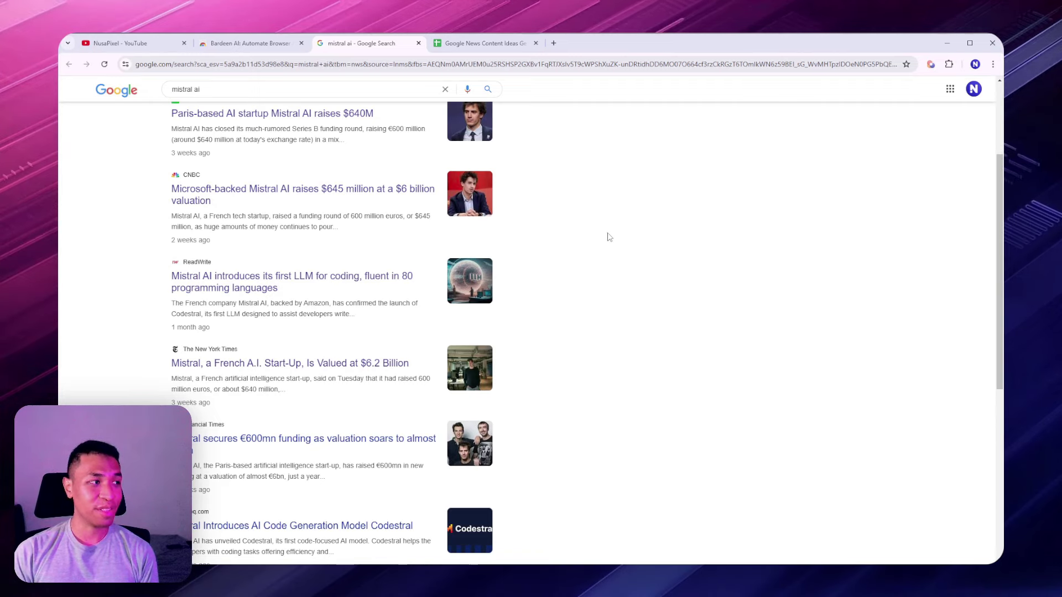
{"action": "triple_click", "coordinate": [305, 92]}
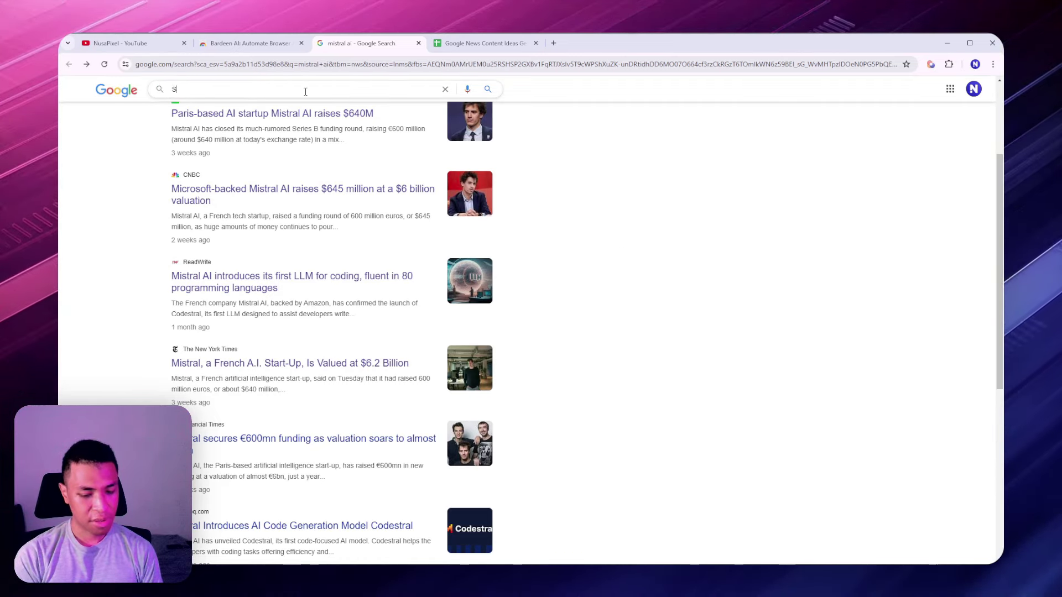
{"action": "type", "text": "SpaceX Starshi"}
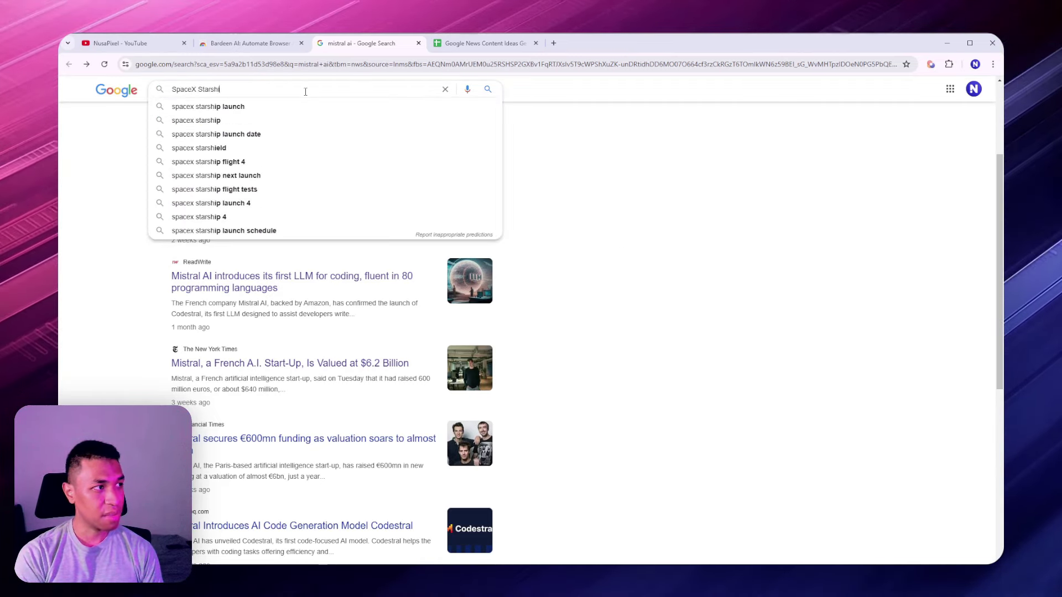
{"action": "type", "text": "p Launch"}
{"action": "key", "text": "Return"}
- Run Bardeen's Start Content Ideas Research automation on the SpaceX Starship Launch news results page
{"action": "right_click", "coordinate": [605, 180]}
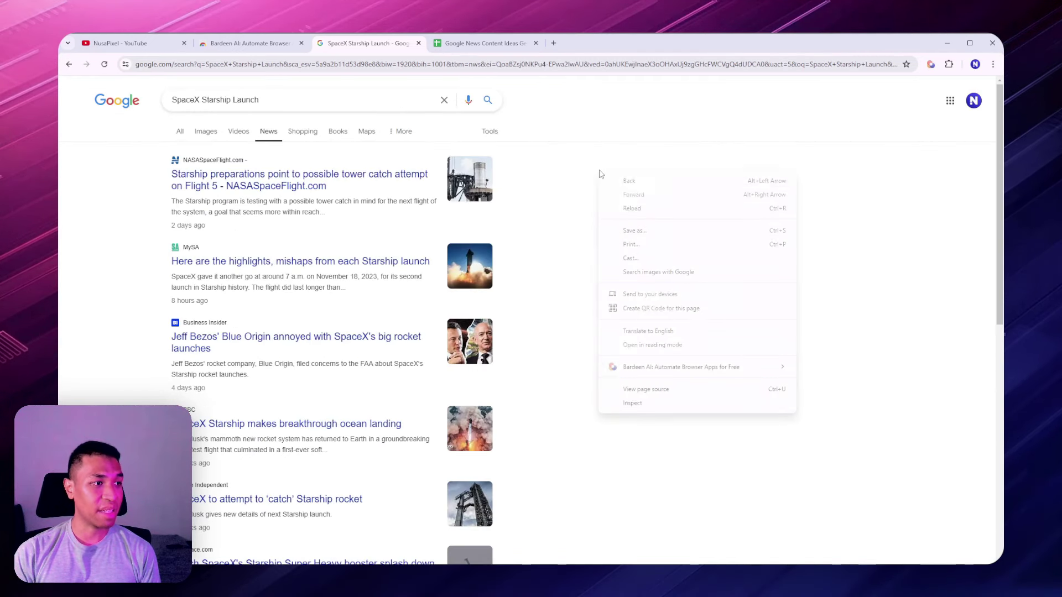
{"action": "mouse_move", "coordinate": [719, 366]}
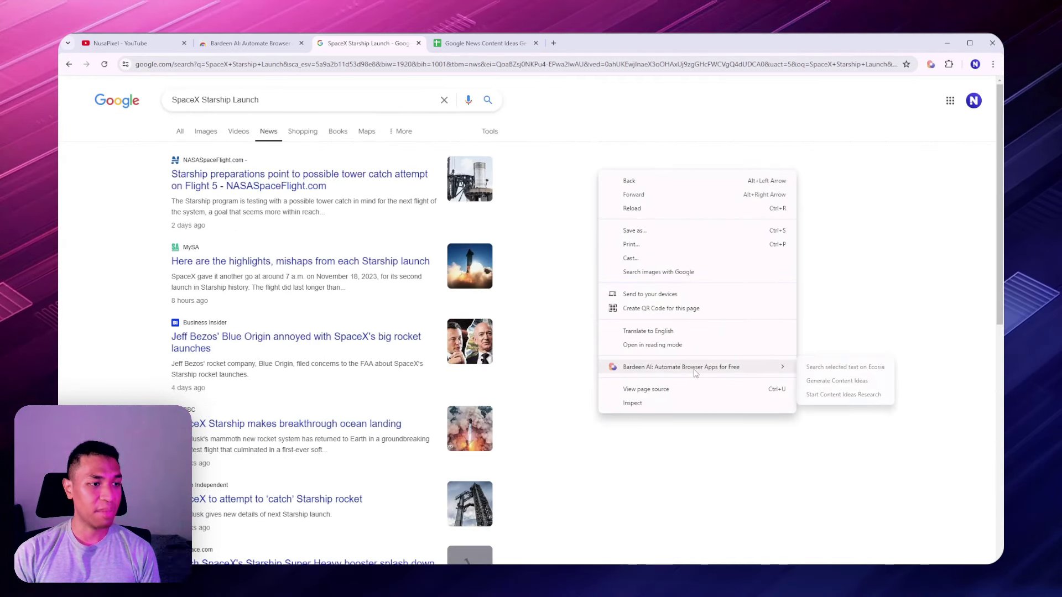
{"action": "left_click", "coordinate": [832, 396]}
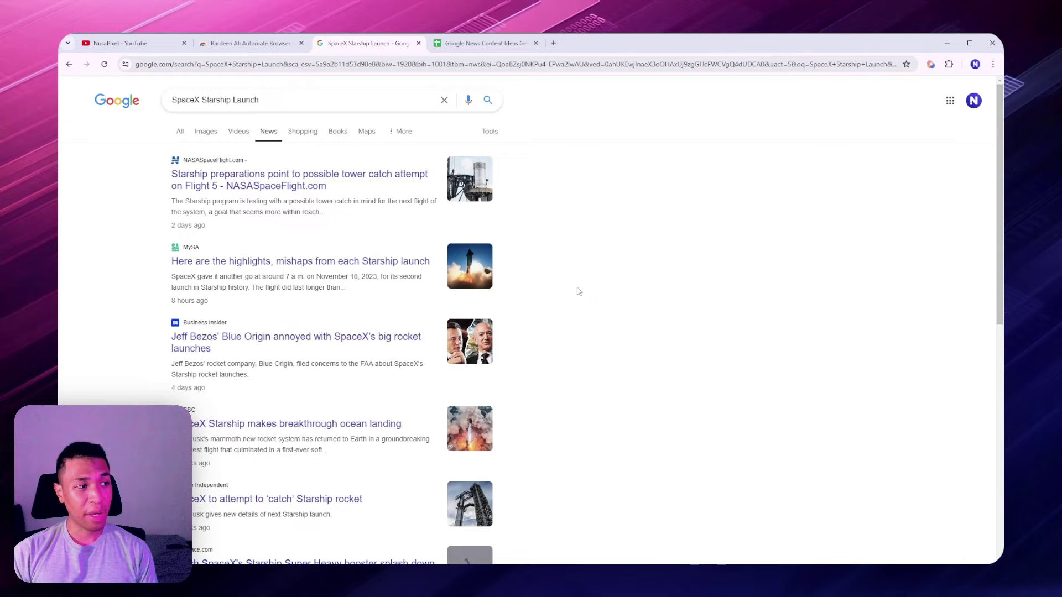
- Review the newly added SpaceX content ideas in the Google News Content Ideas Generator spreadsheet
{"action": "left_click", "coordinate": [474, 46]}
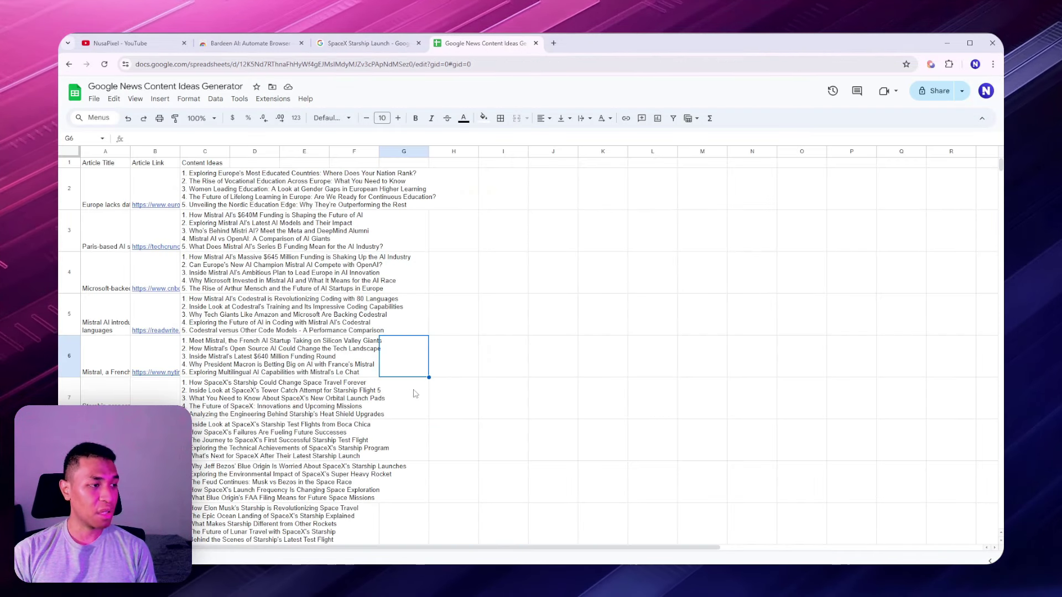
{"action": "scroll", "coordinate": [465, 351], "scroll_direction": "down", "scroll_amount": 3}
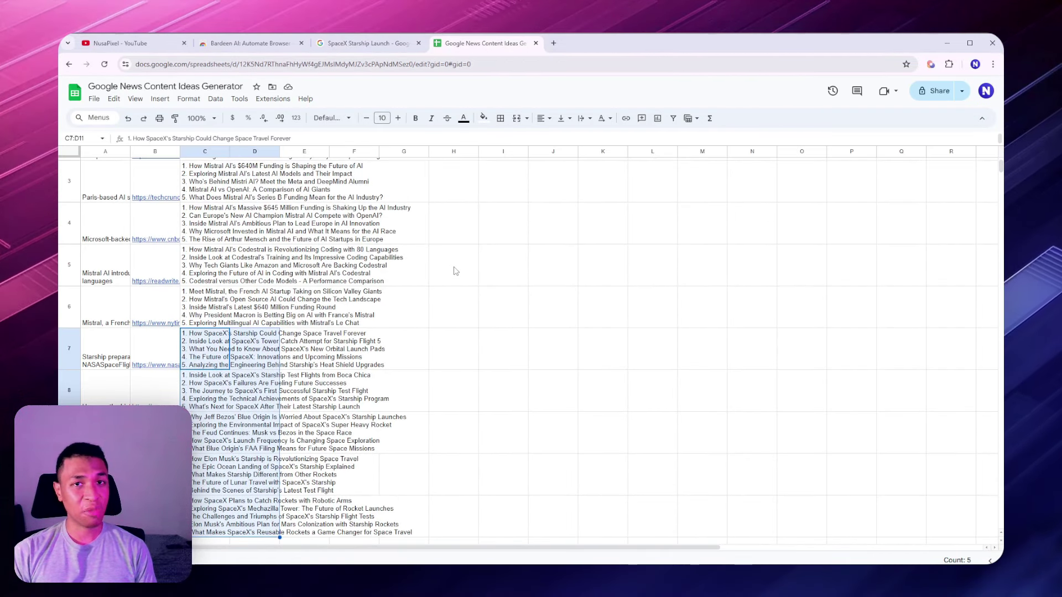